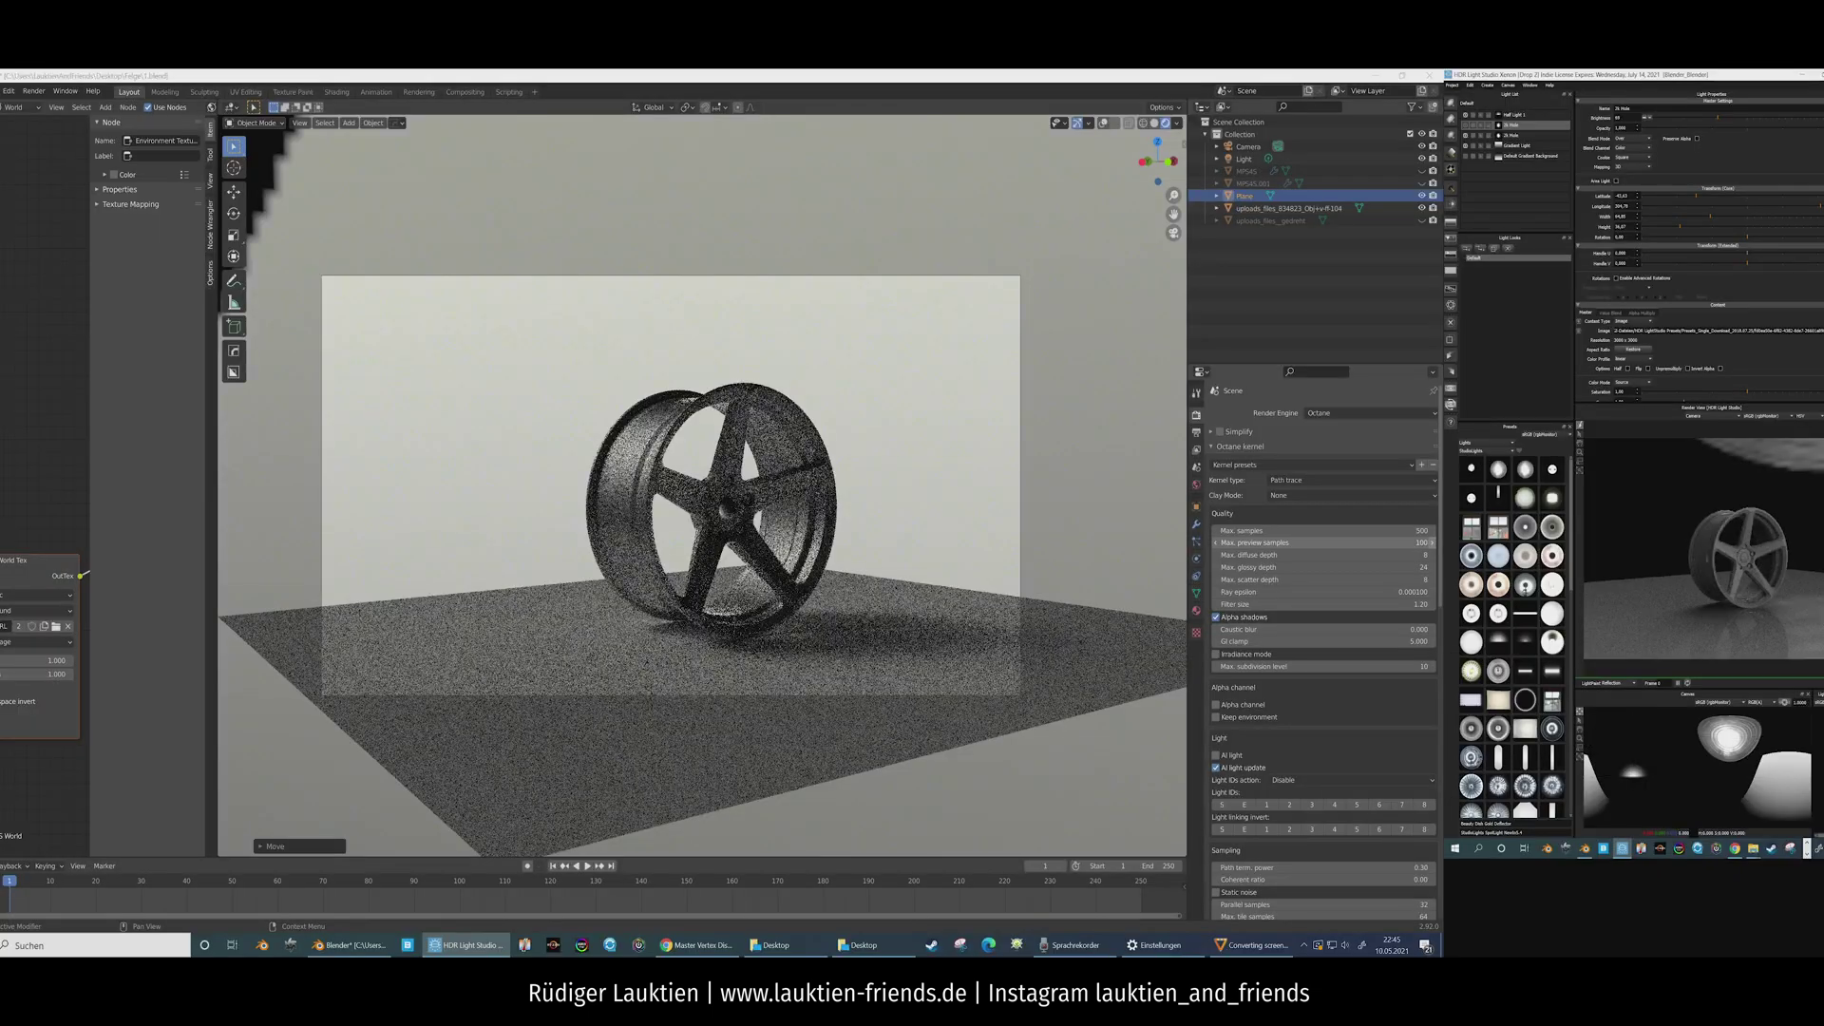
# Step: Reposition the soft light on the HDR canvas and by picking highlight spots on the wheel rim in the render view
pyautogui.moveTo(1729, 738); pyautogui.dragTo(1619, 738)
pyautogui.click(1465, 135)
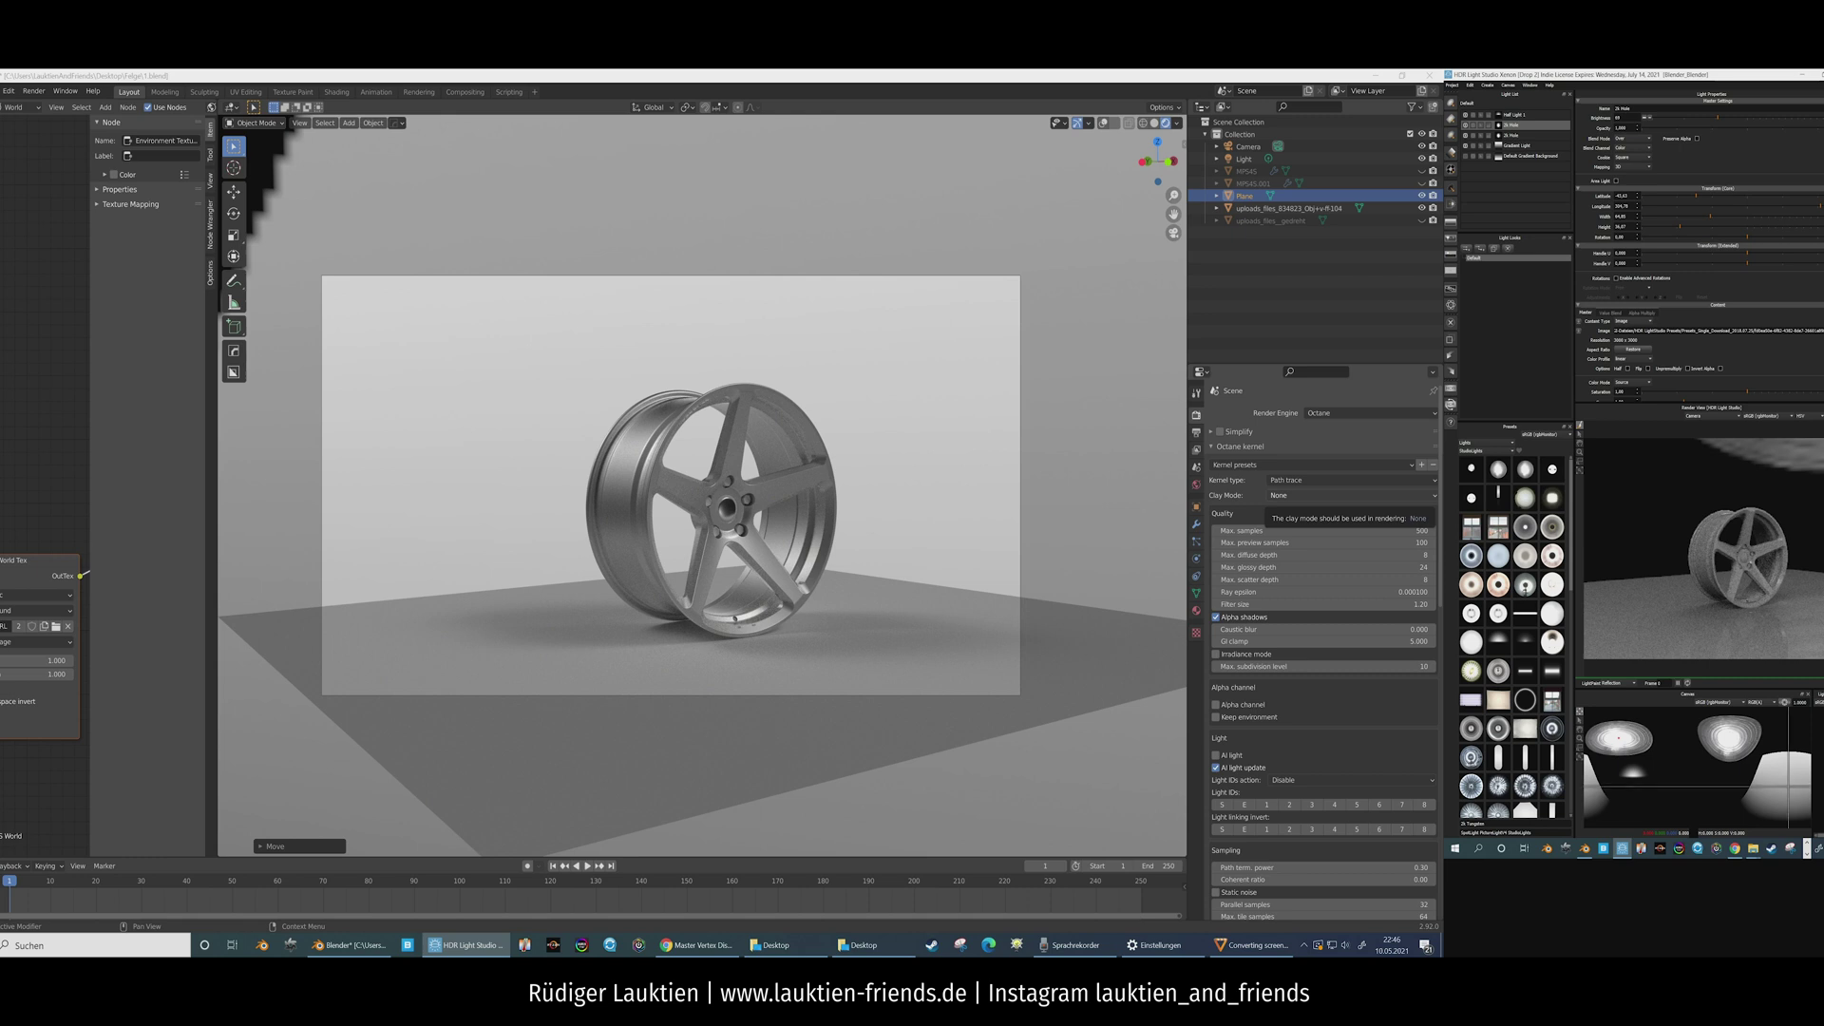
pyautogui.click(1704, 548)
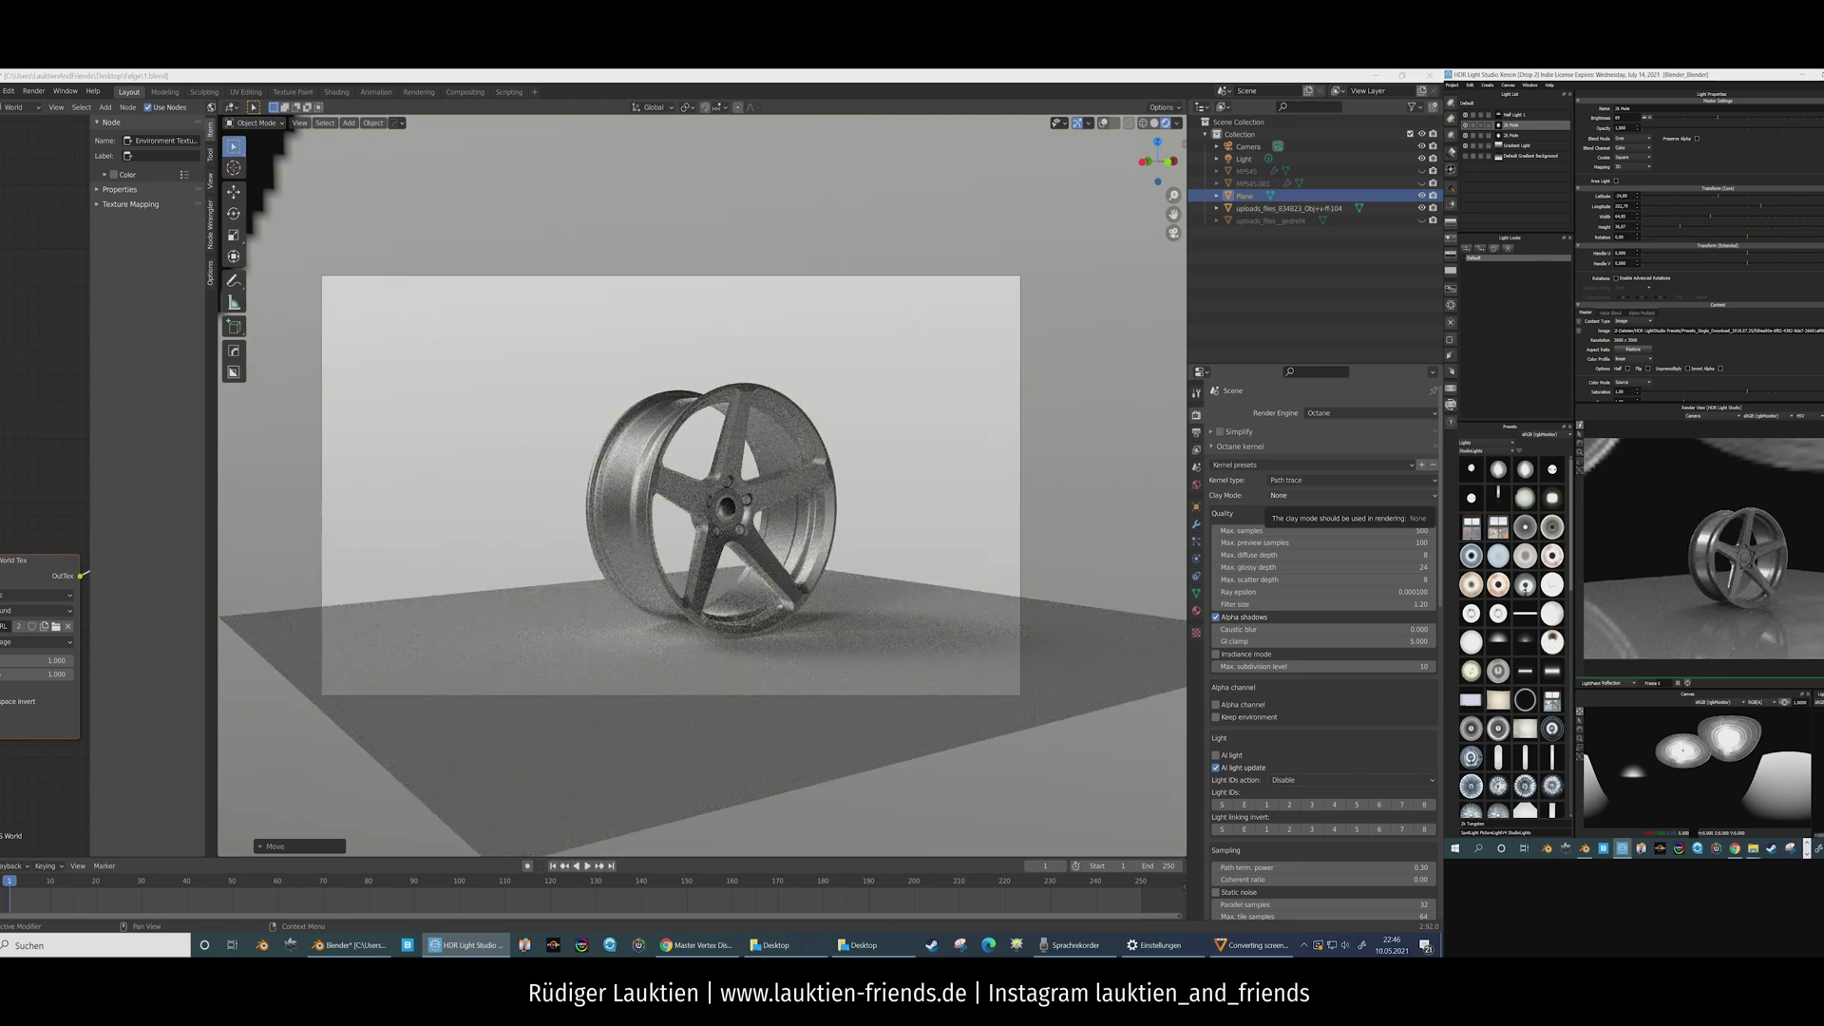
pyautogui.click(1700, 557)
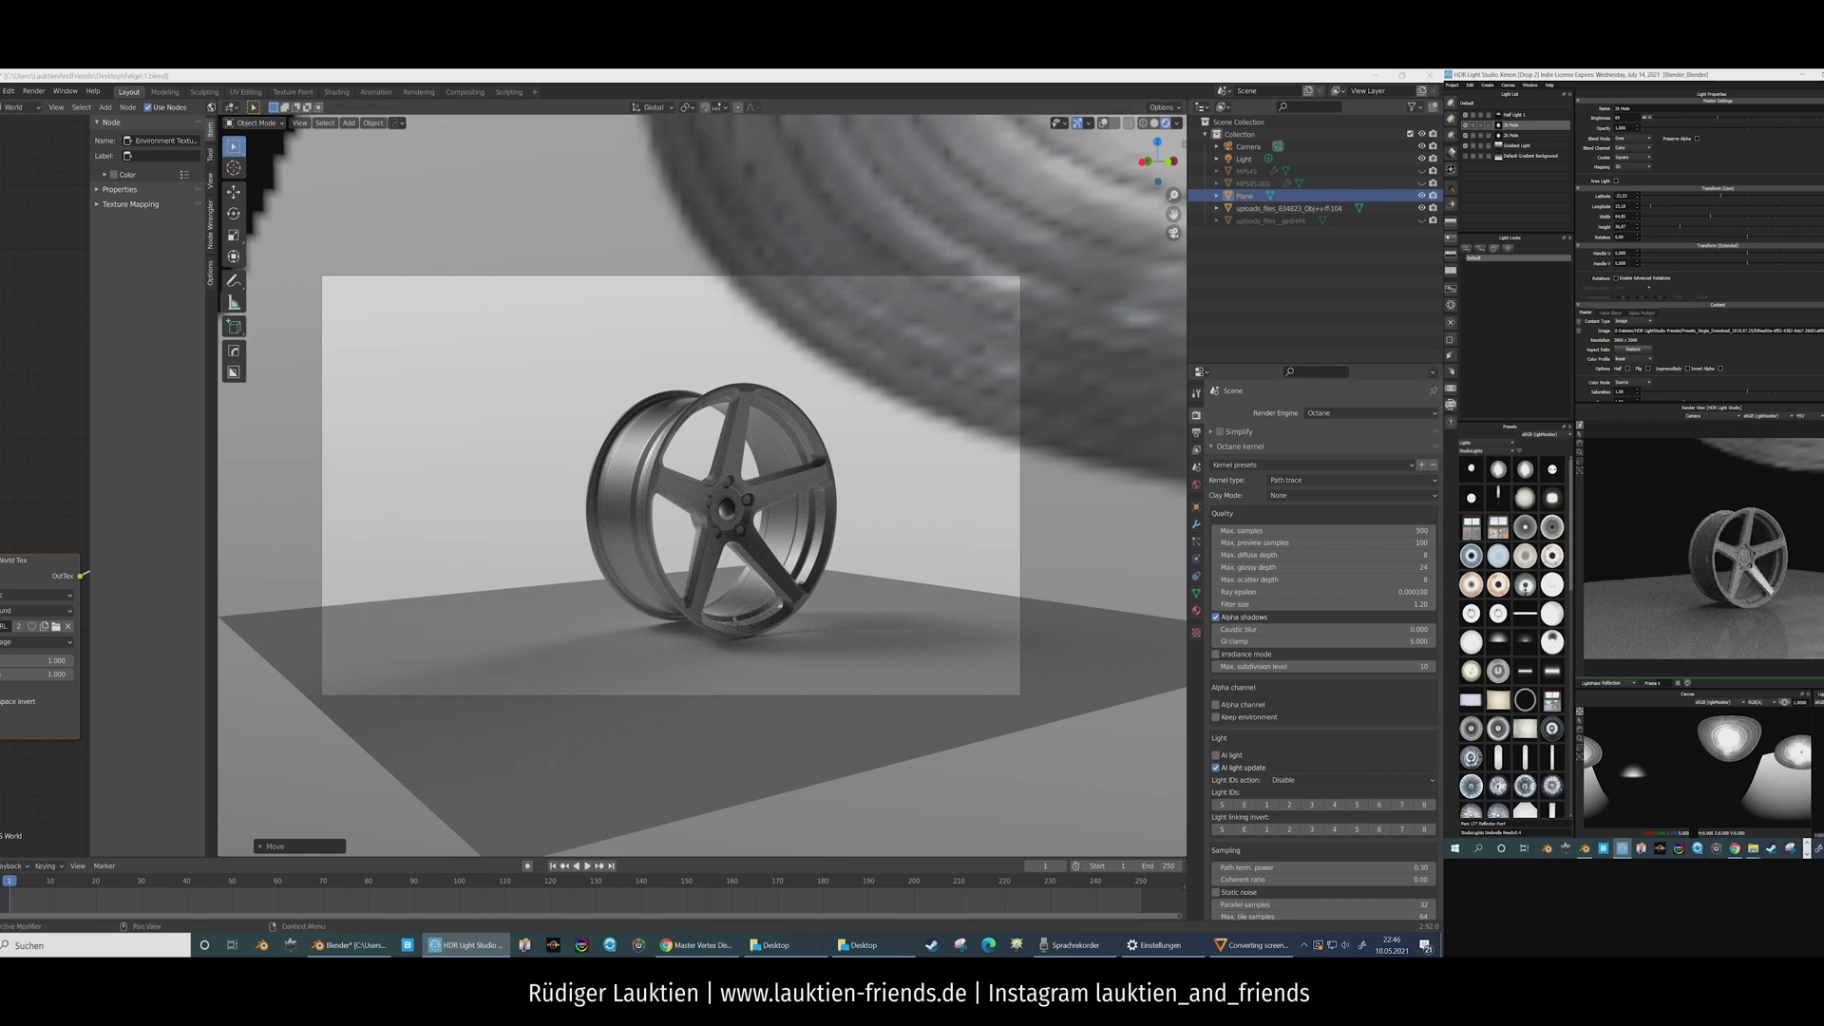
# Step: Shift the soft light across the HDR canvas until it sits beside the other large light
pyautogui.moveTo(1800, 752); pyautogui.dragTo(1646, 734)
pyautogui.click(1659, 737)
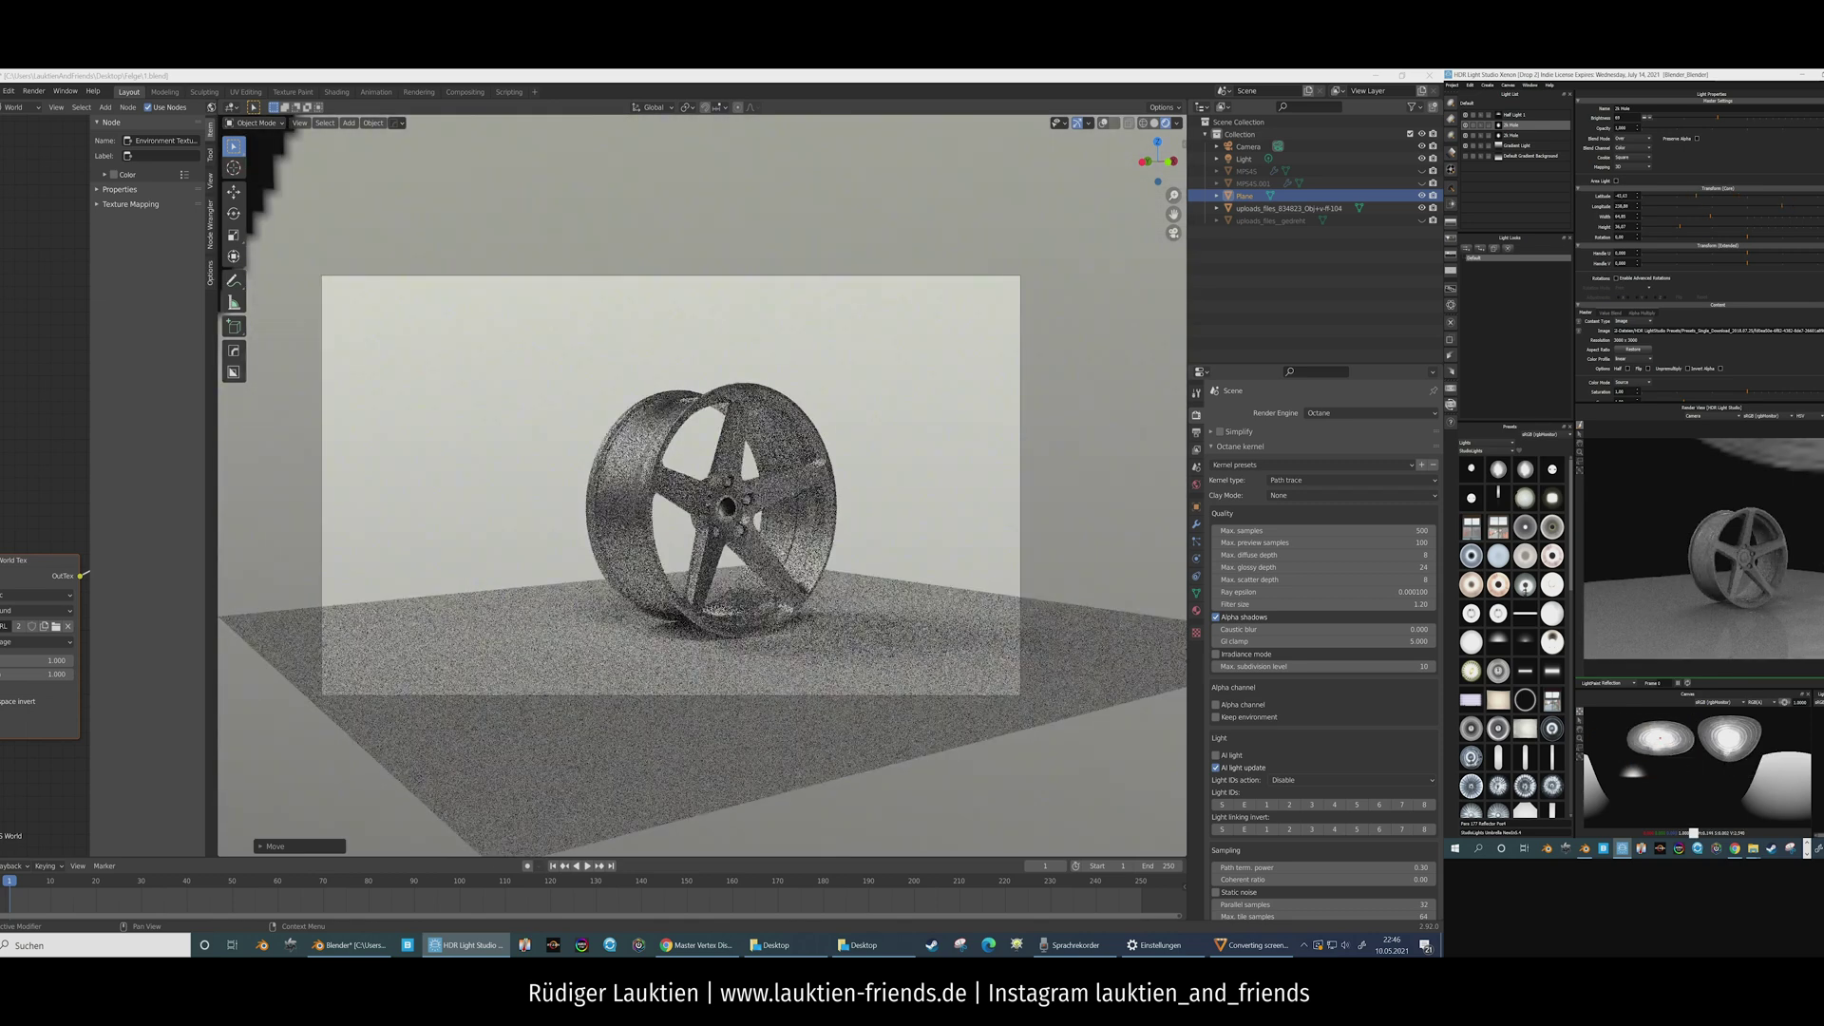
pyautogui.moveTo(1659, 737); pyautogui.dragTo(1635, 746)
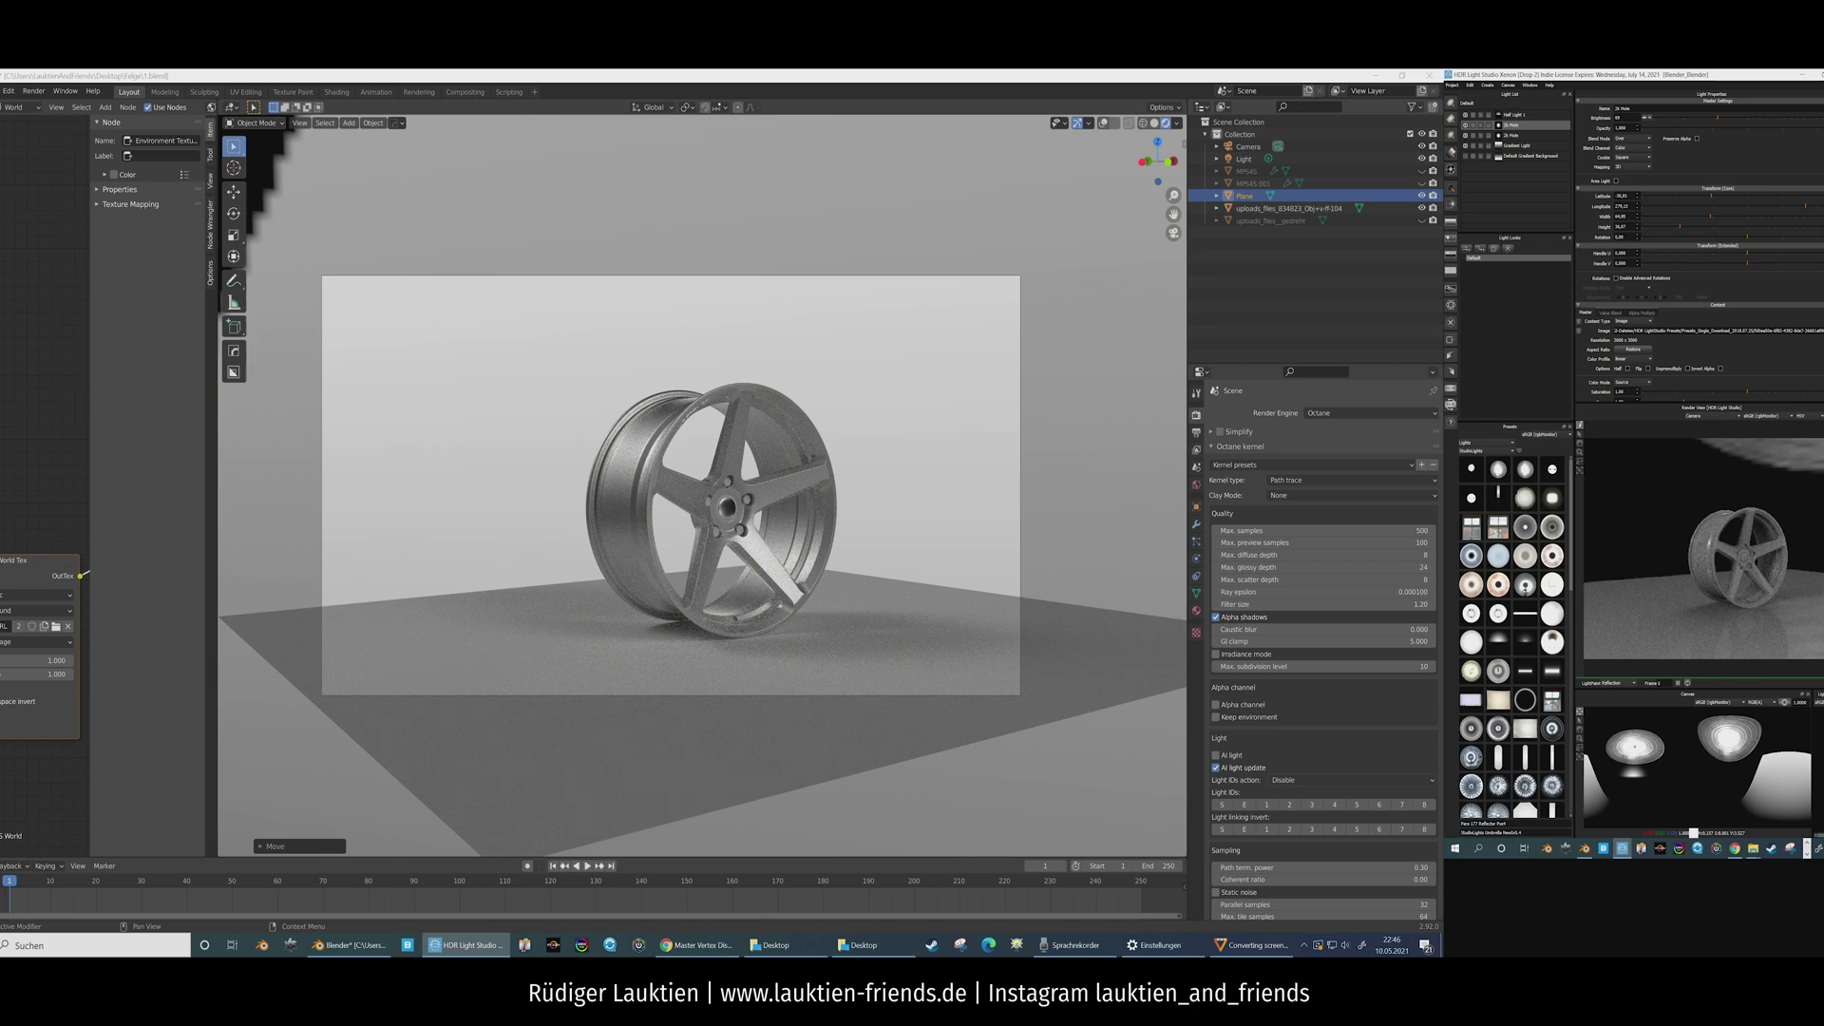
pyautogui.click(1650, 747)
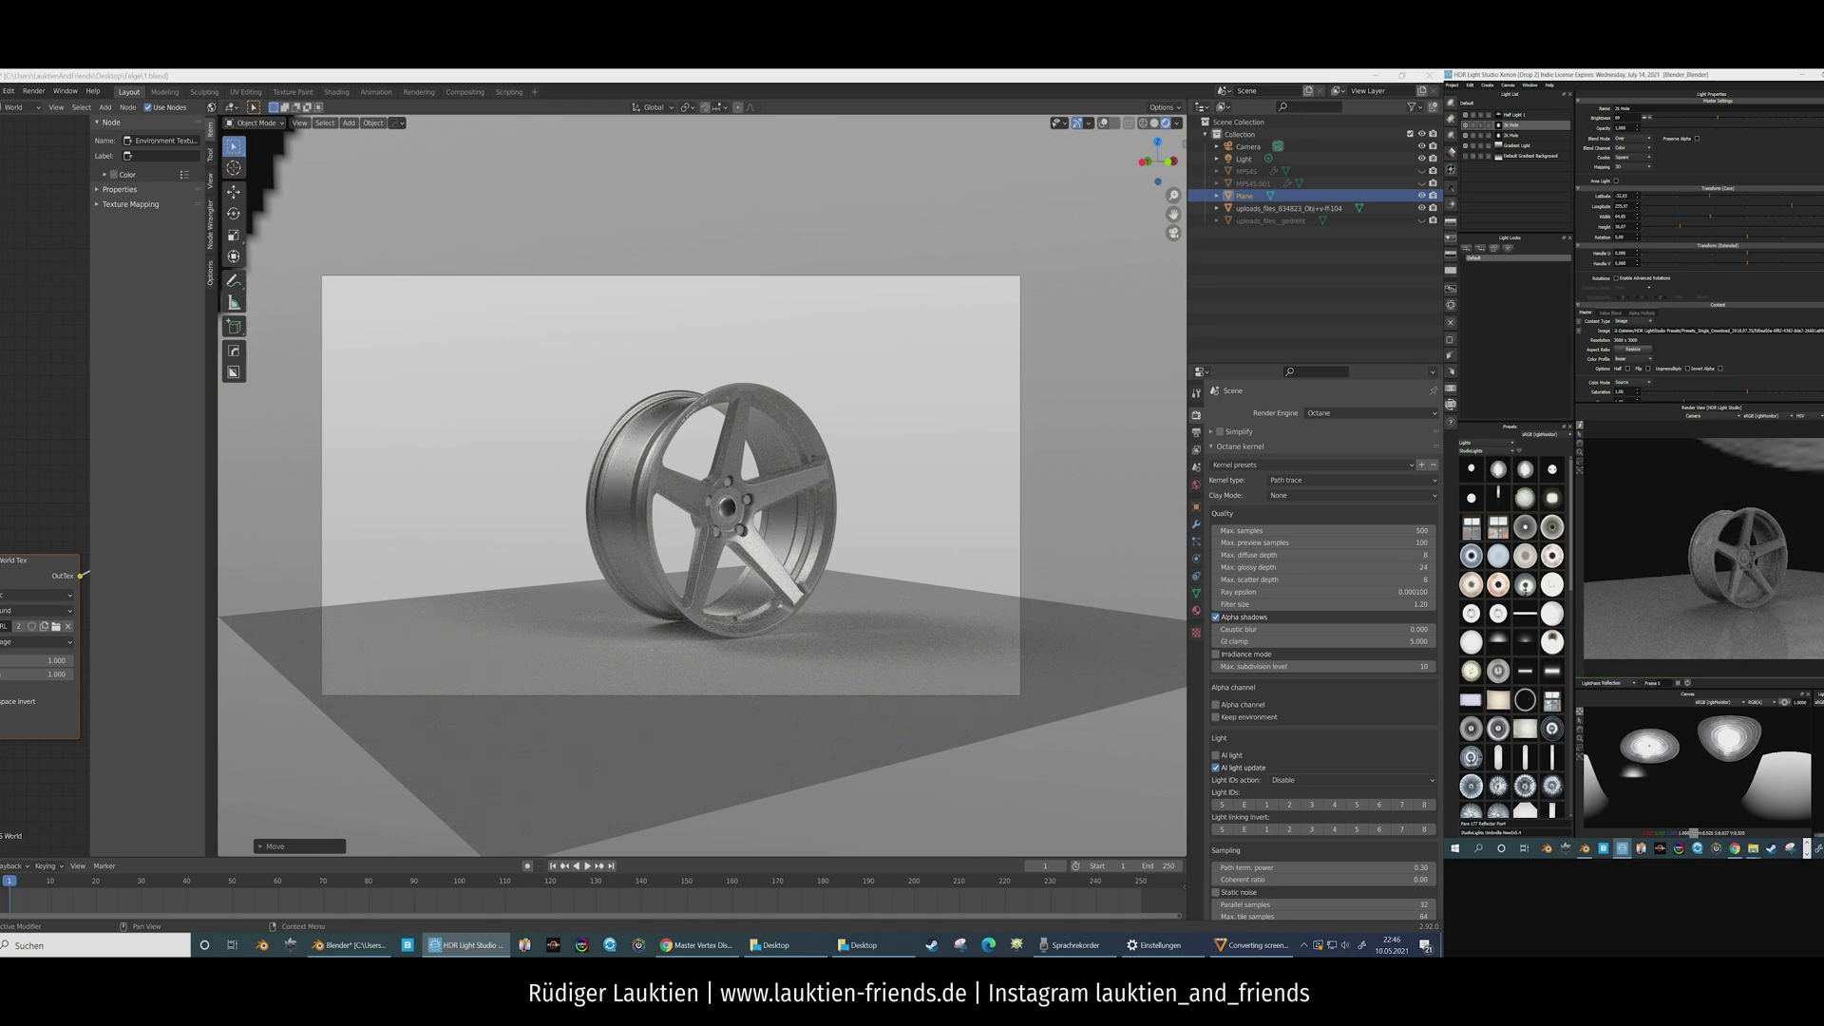
pyautogui.click(1638, 744)
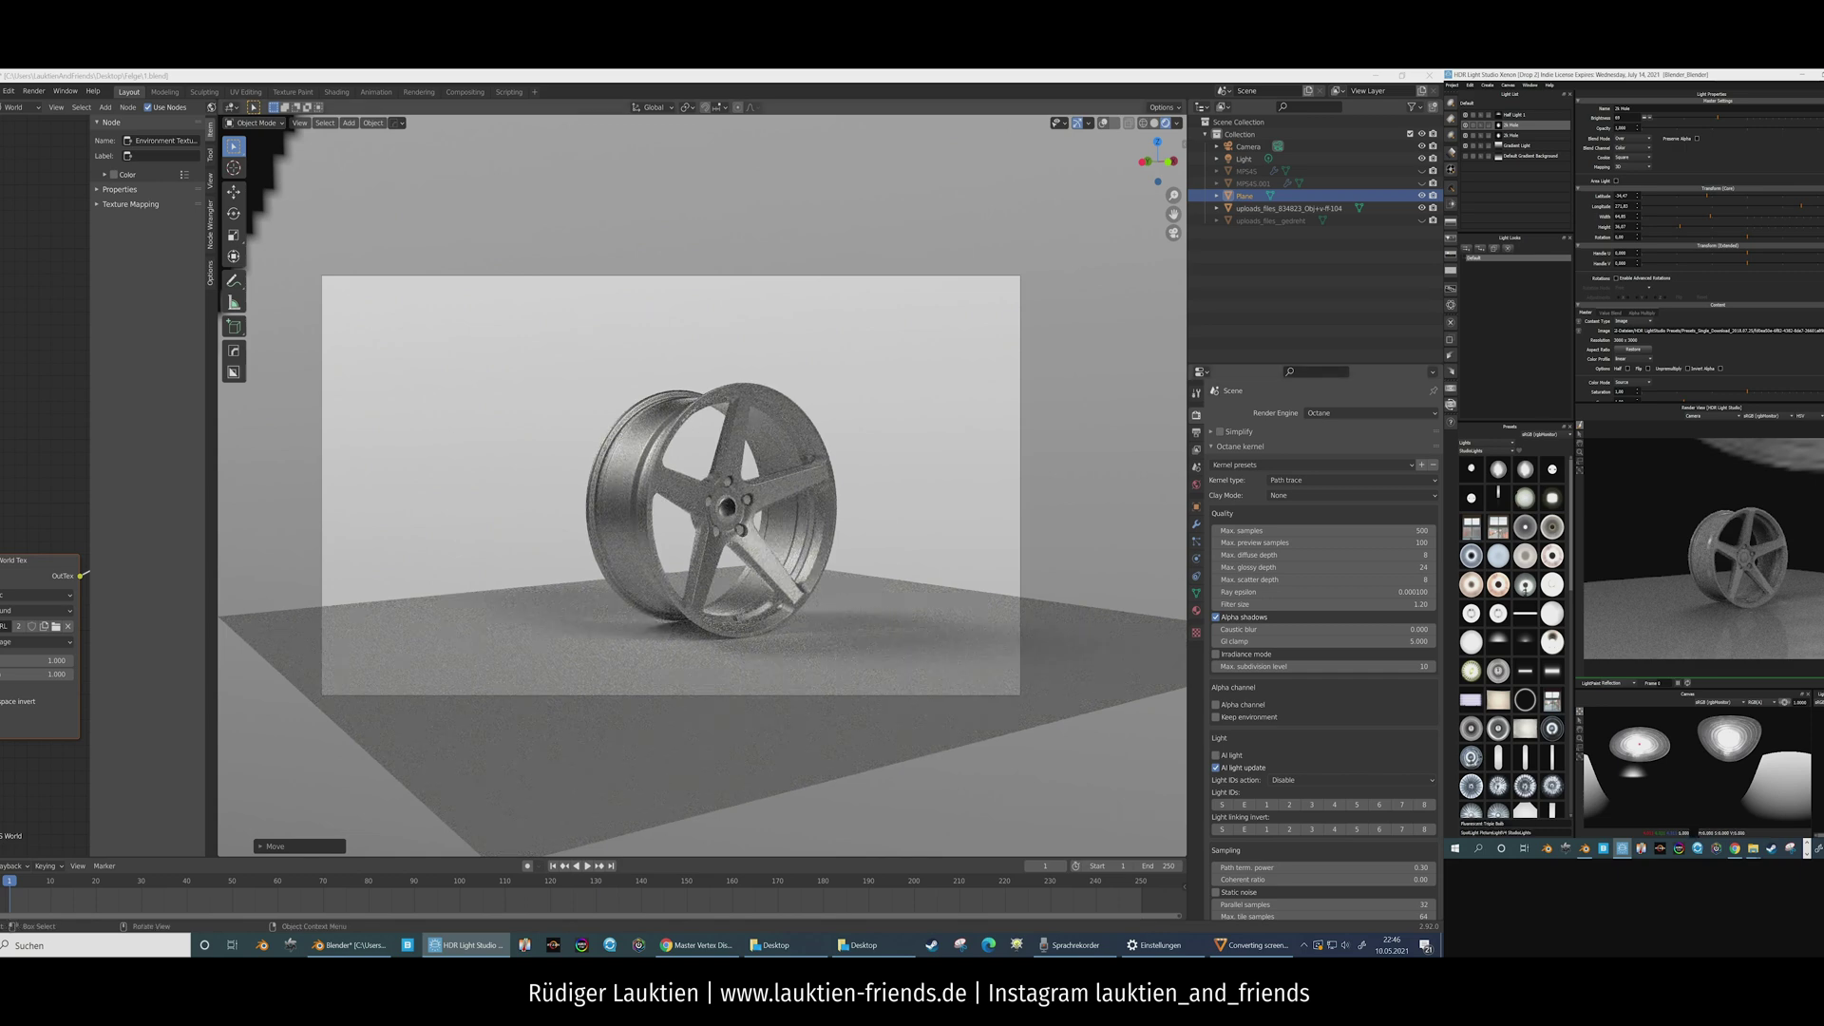
# Step: Close the wheel scene in Blender without saving and restart Blender with the default cube scene
pyautogui.click(1429, 74)
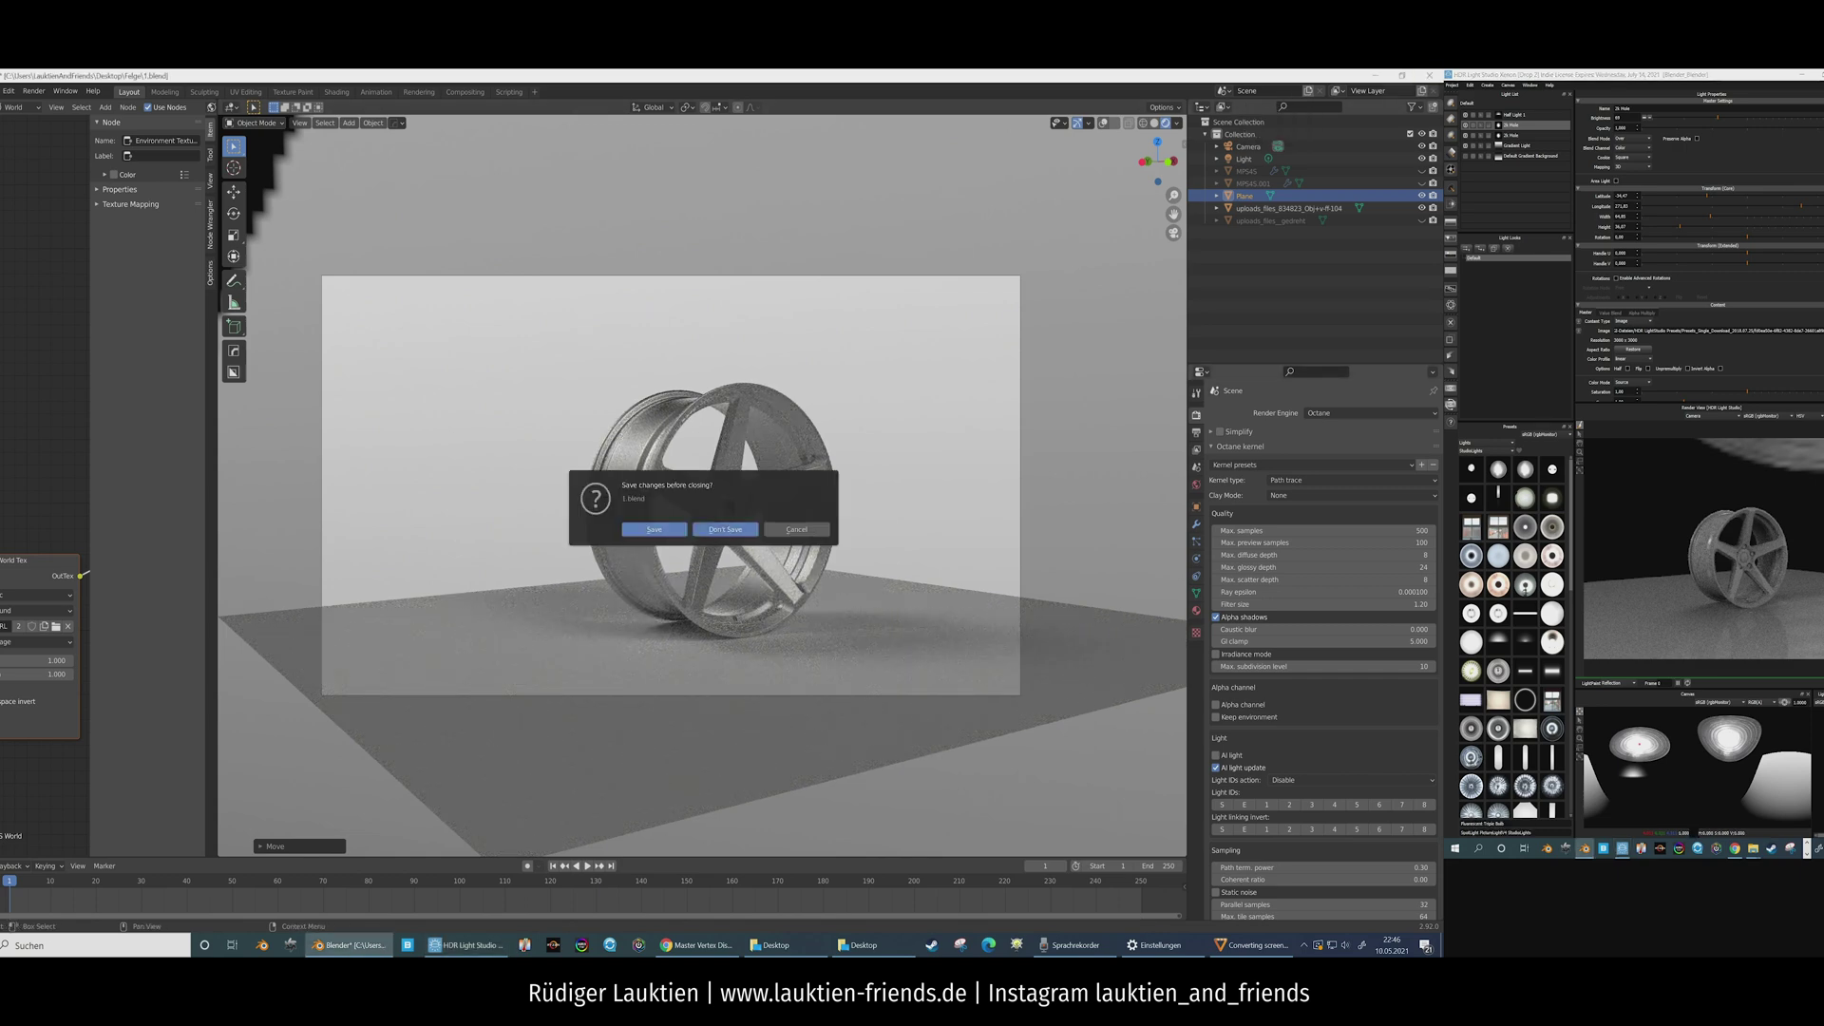
pyautogui.click(724, 529)
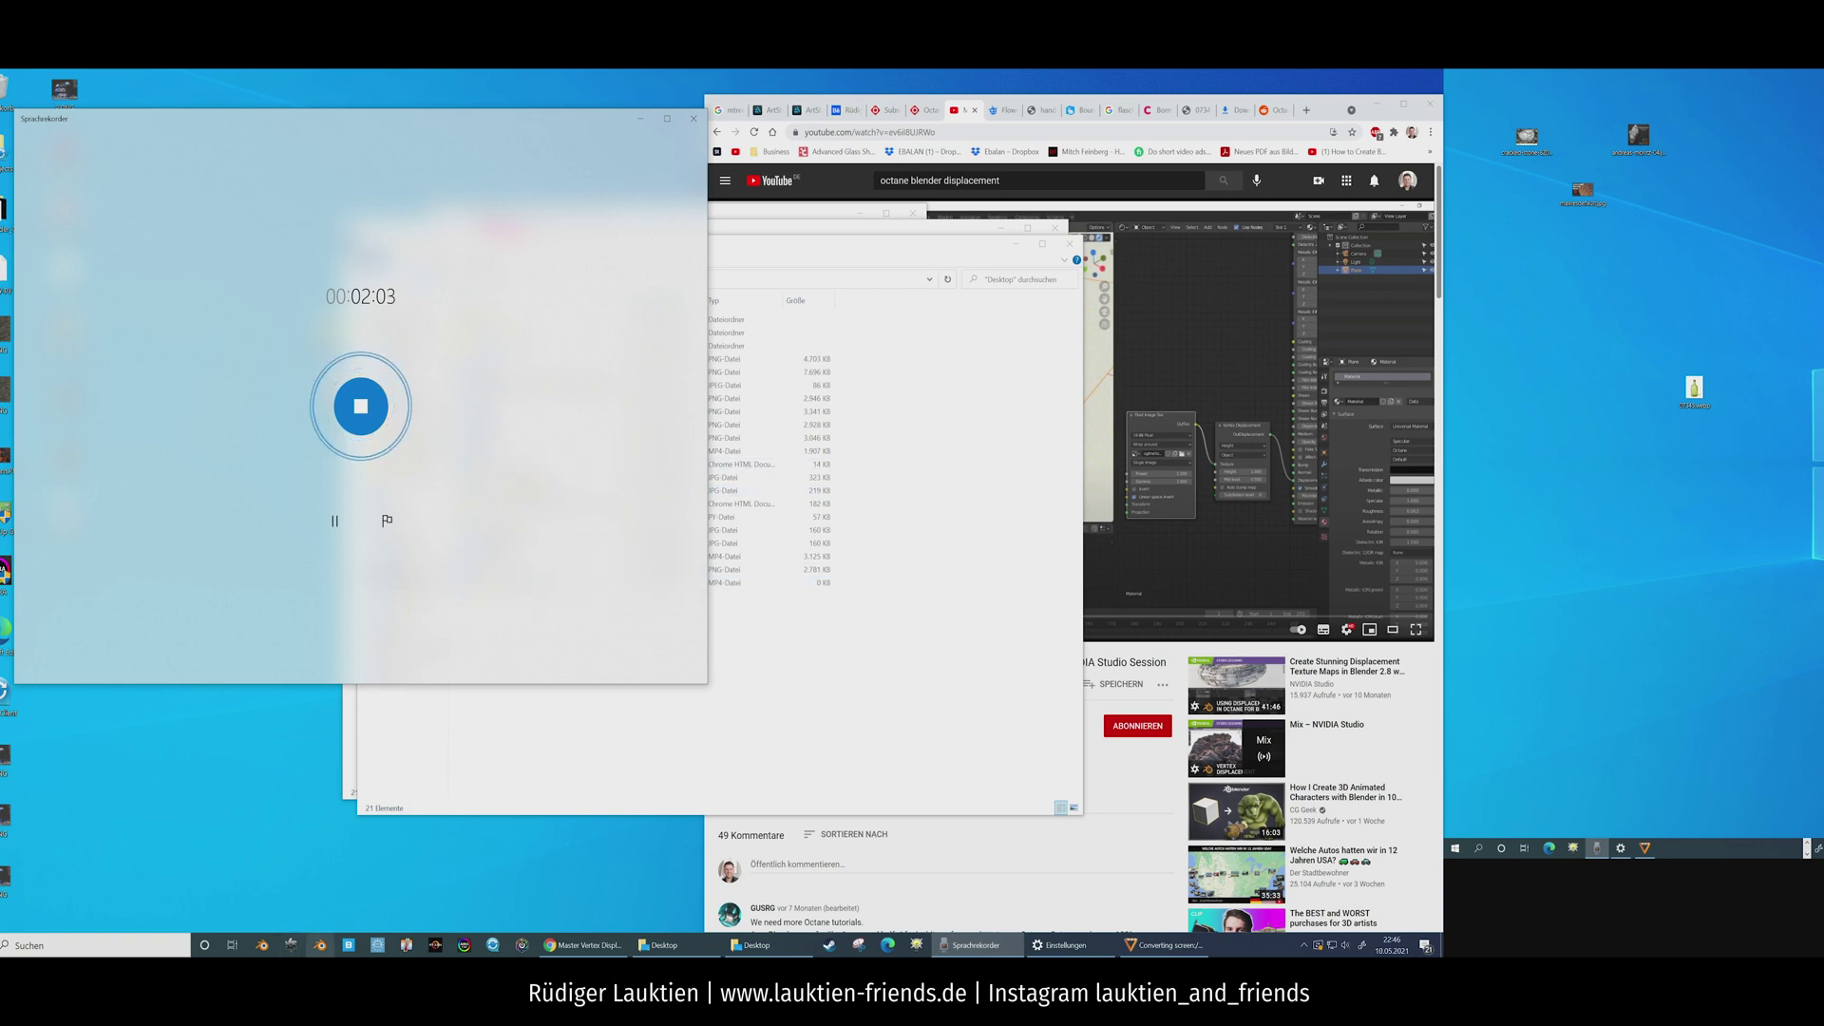
pyautogui.click(320, 945)
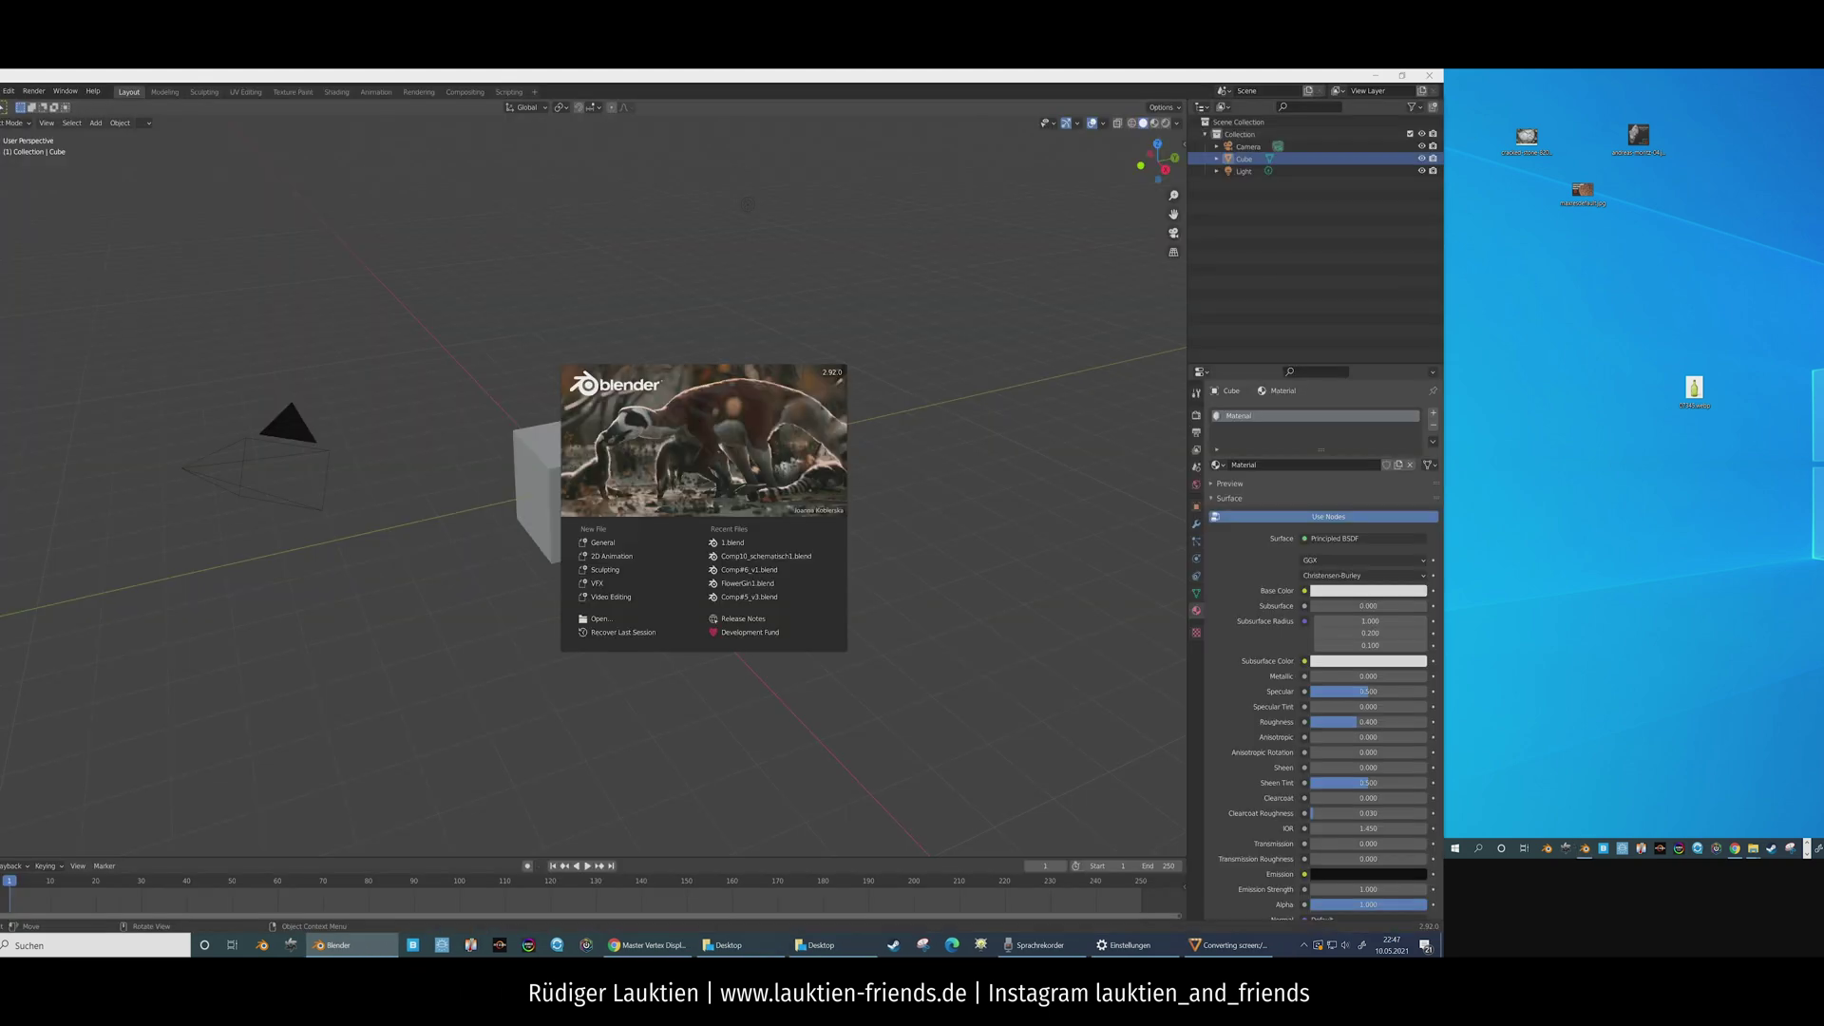
pyautogui.press('Escape')
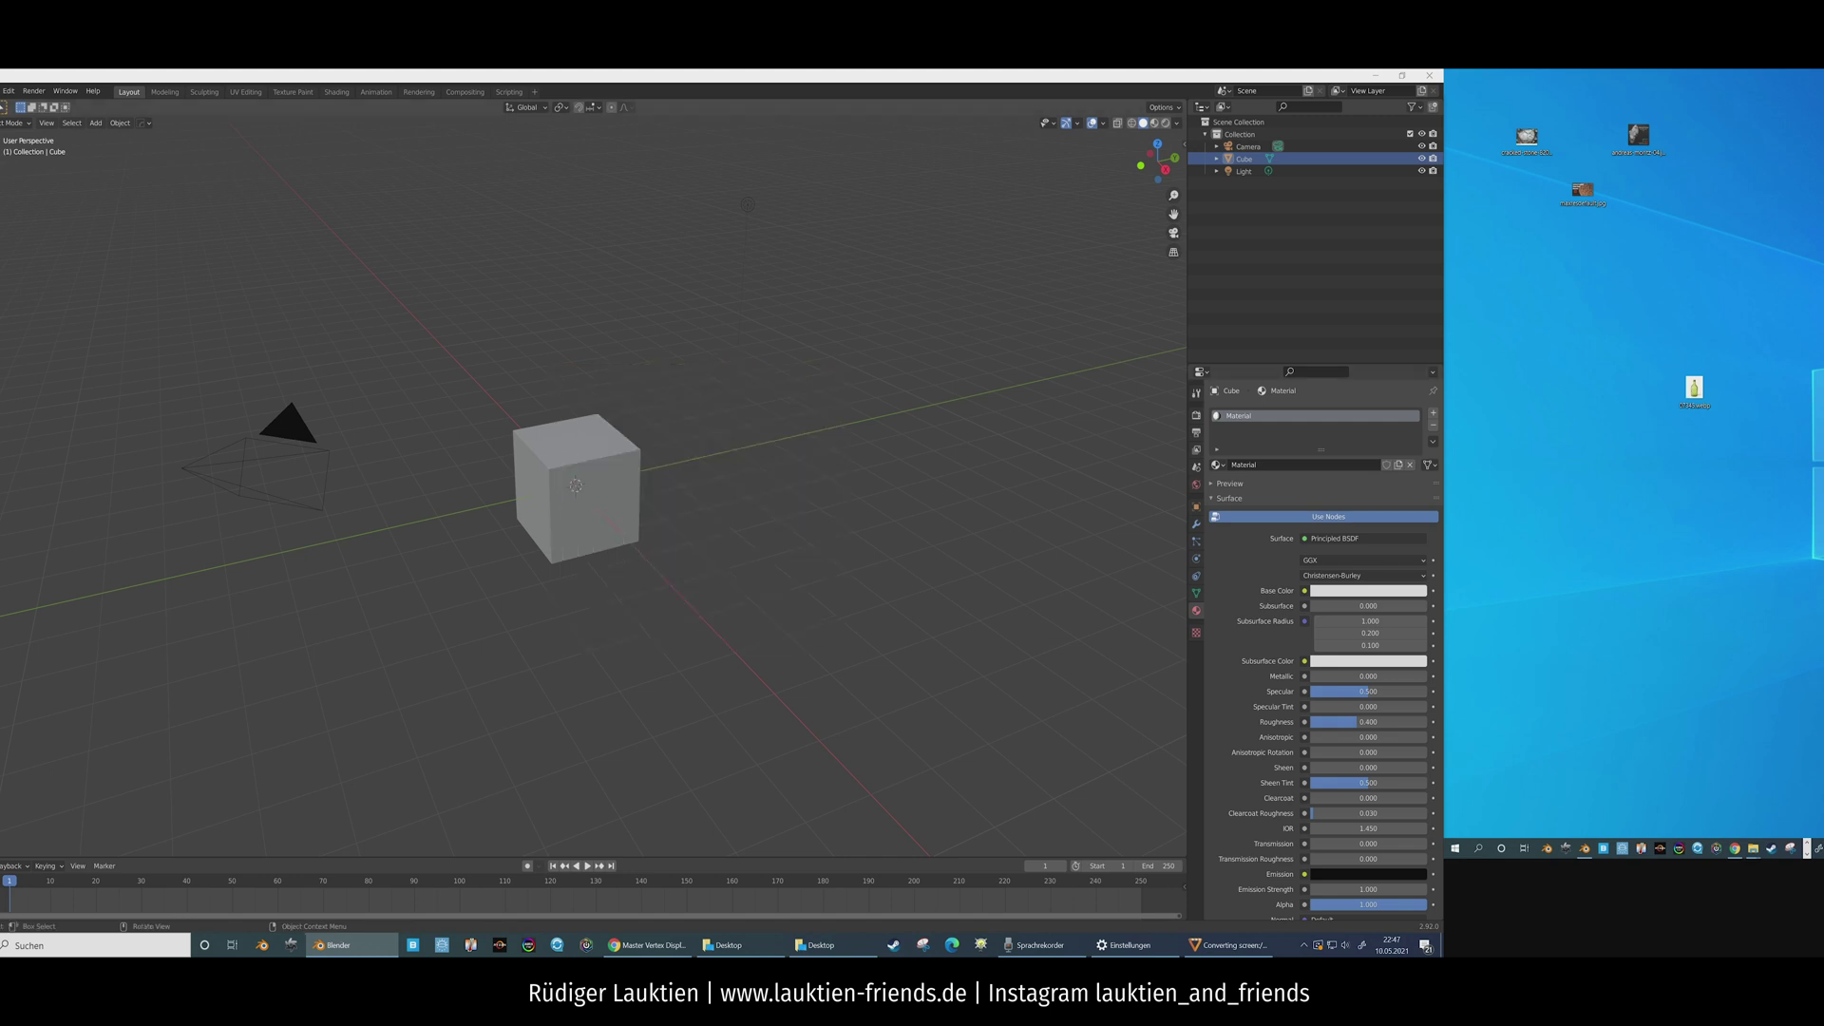
# Step: Set the render engine to Octane
pyautogui.click(1196, 415)
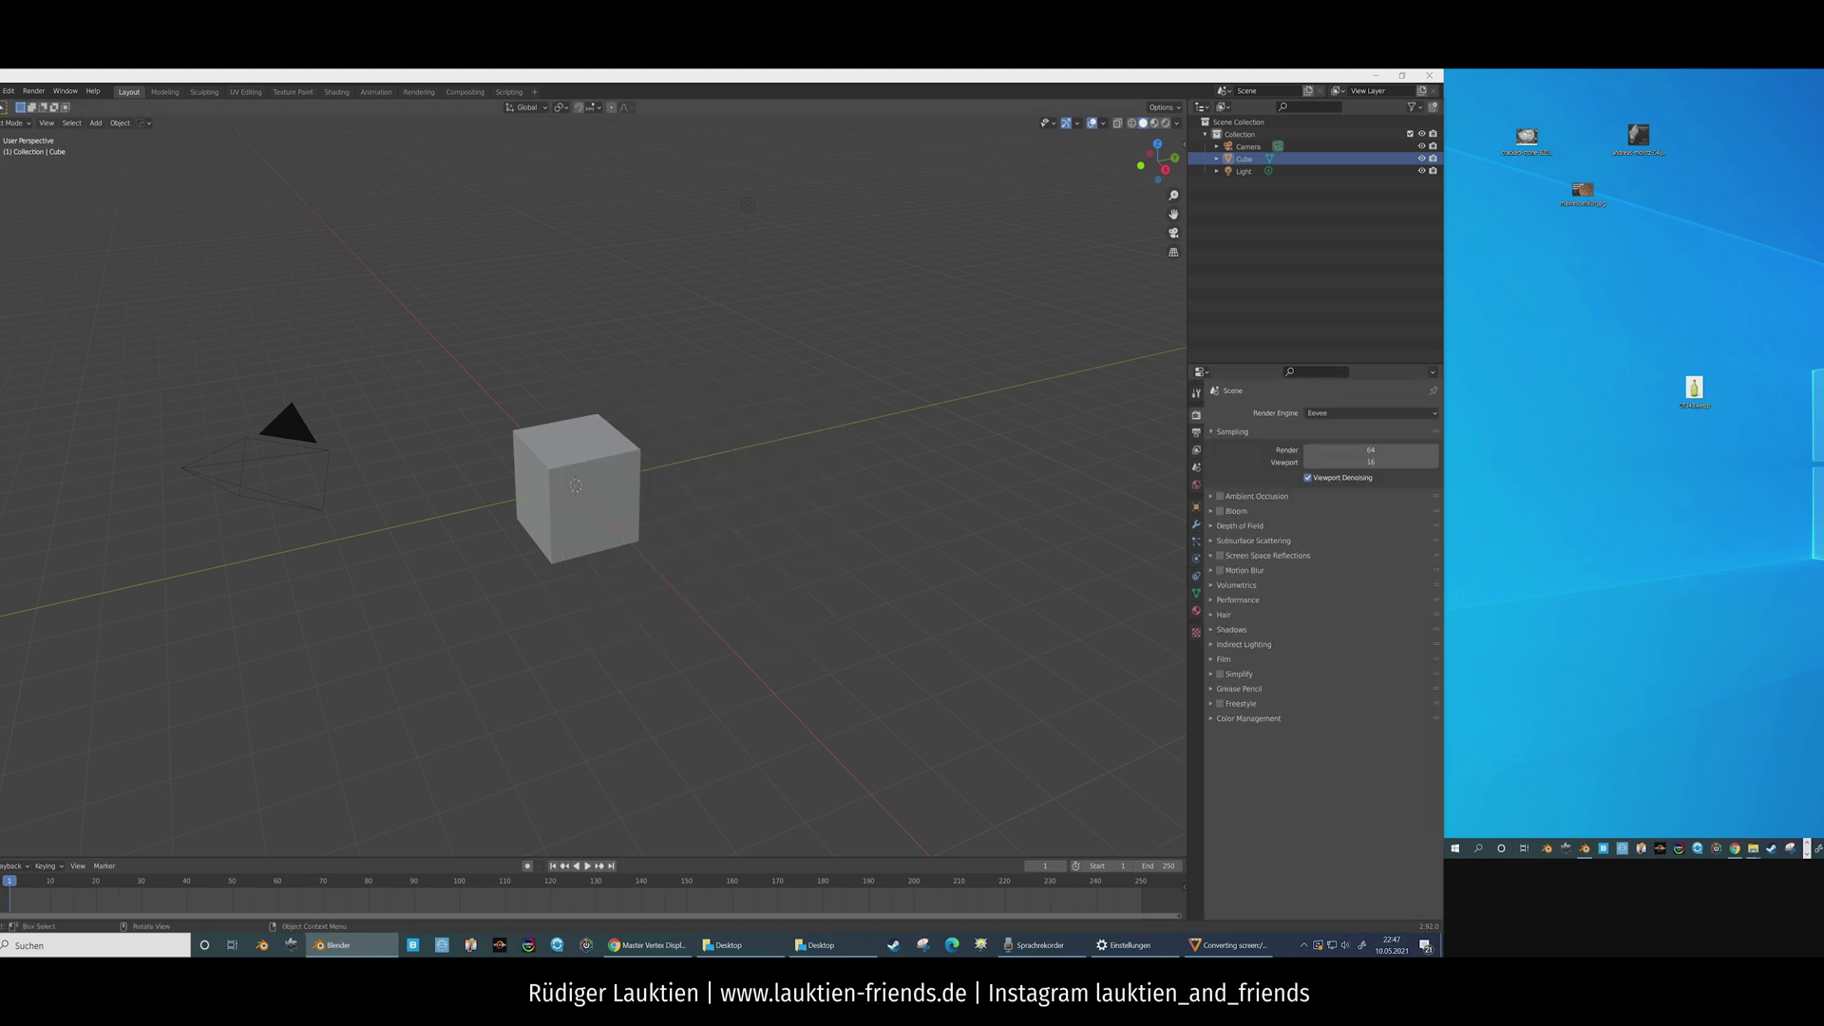
pyautogui.click(1370, 413)
pyautogui.click(1371, 413)
pyautogui.click(1371, 413)
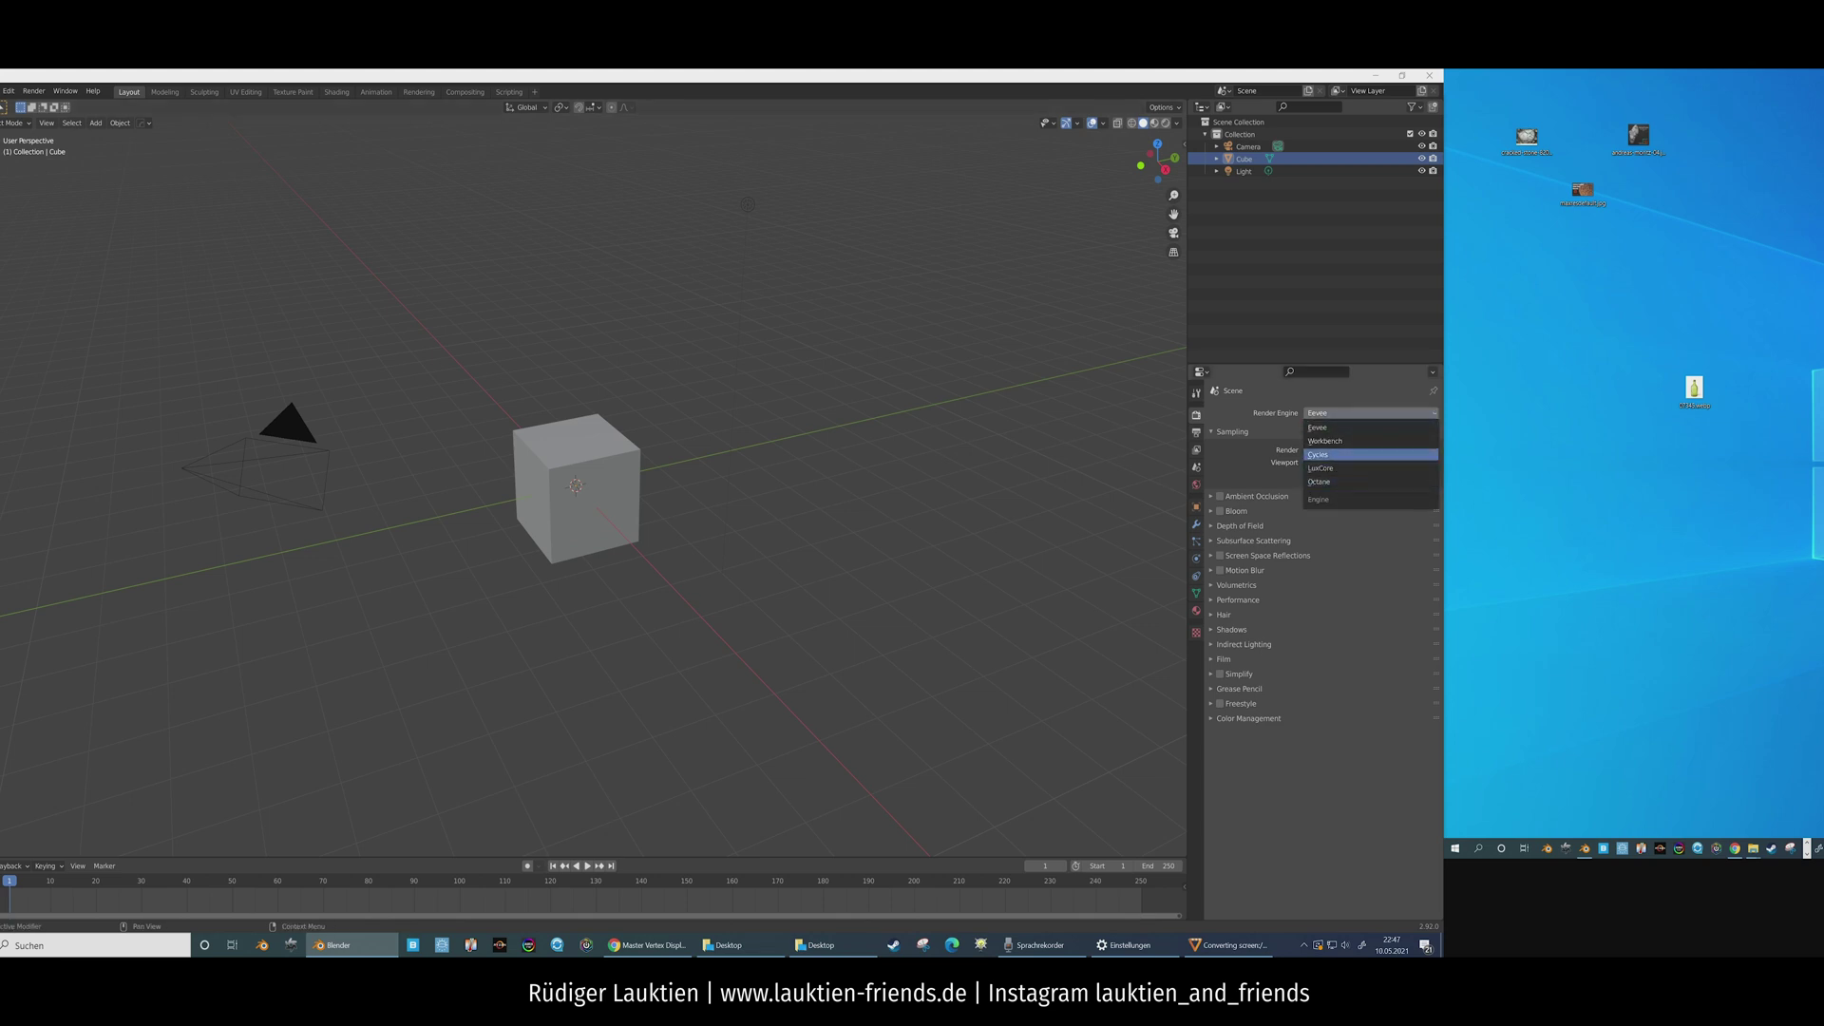
pyautogui.click(1370, 481)
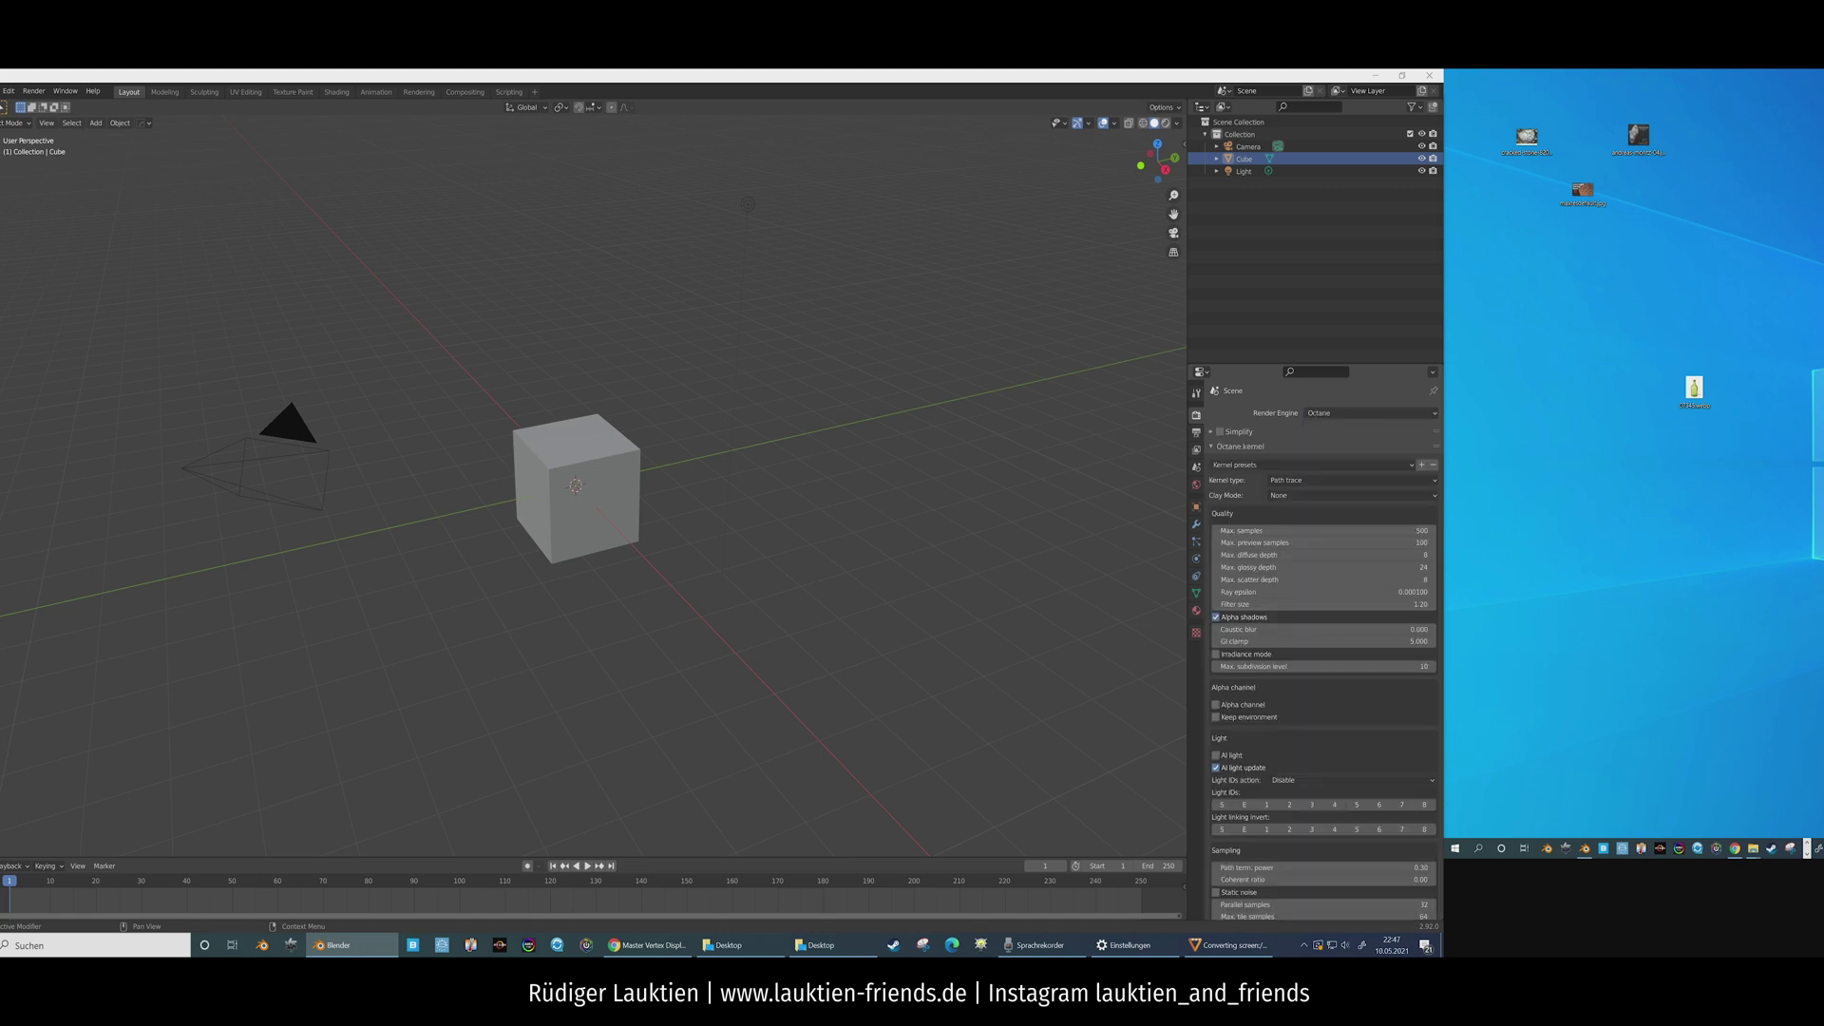
# Step: Try to start HDR Light Studio from the world settings with Octane as the renderer
pyautogui.click(1195, 484)
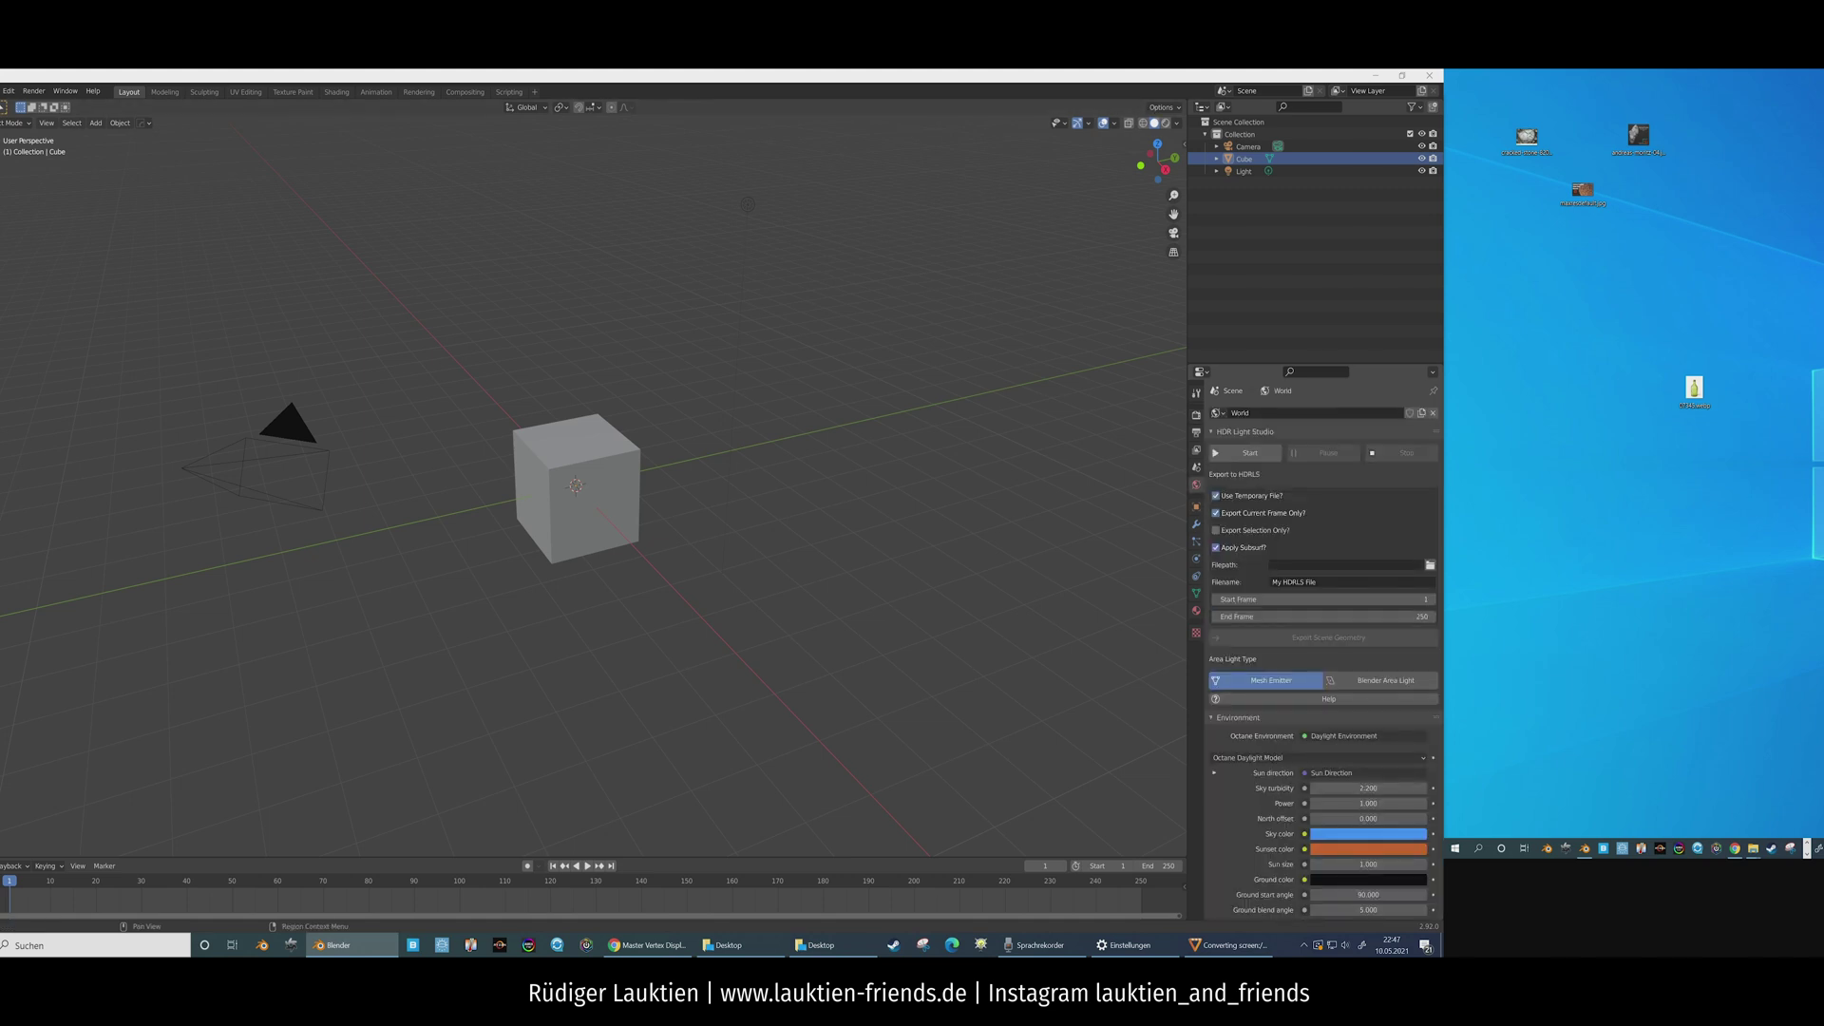
pyautogui.click(1250, 453)
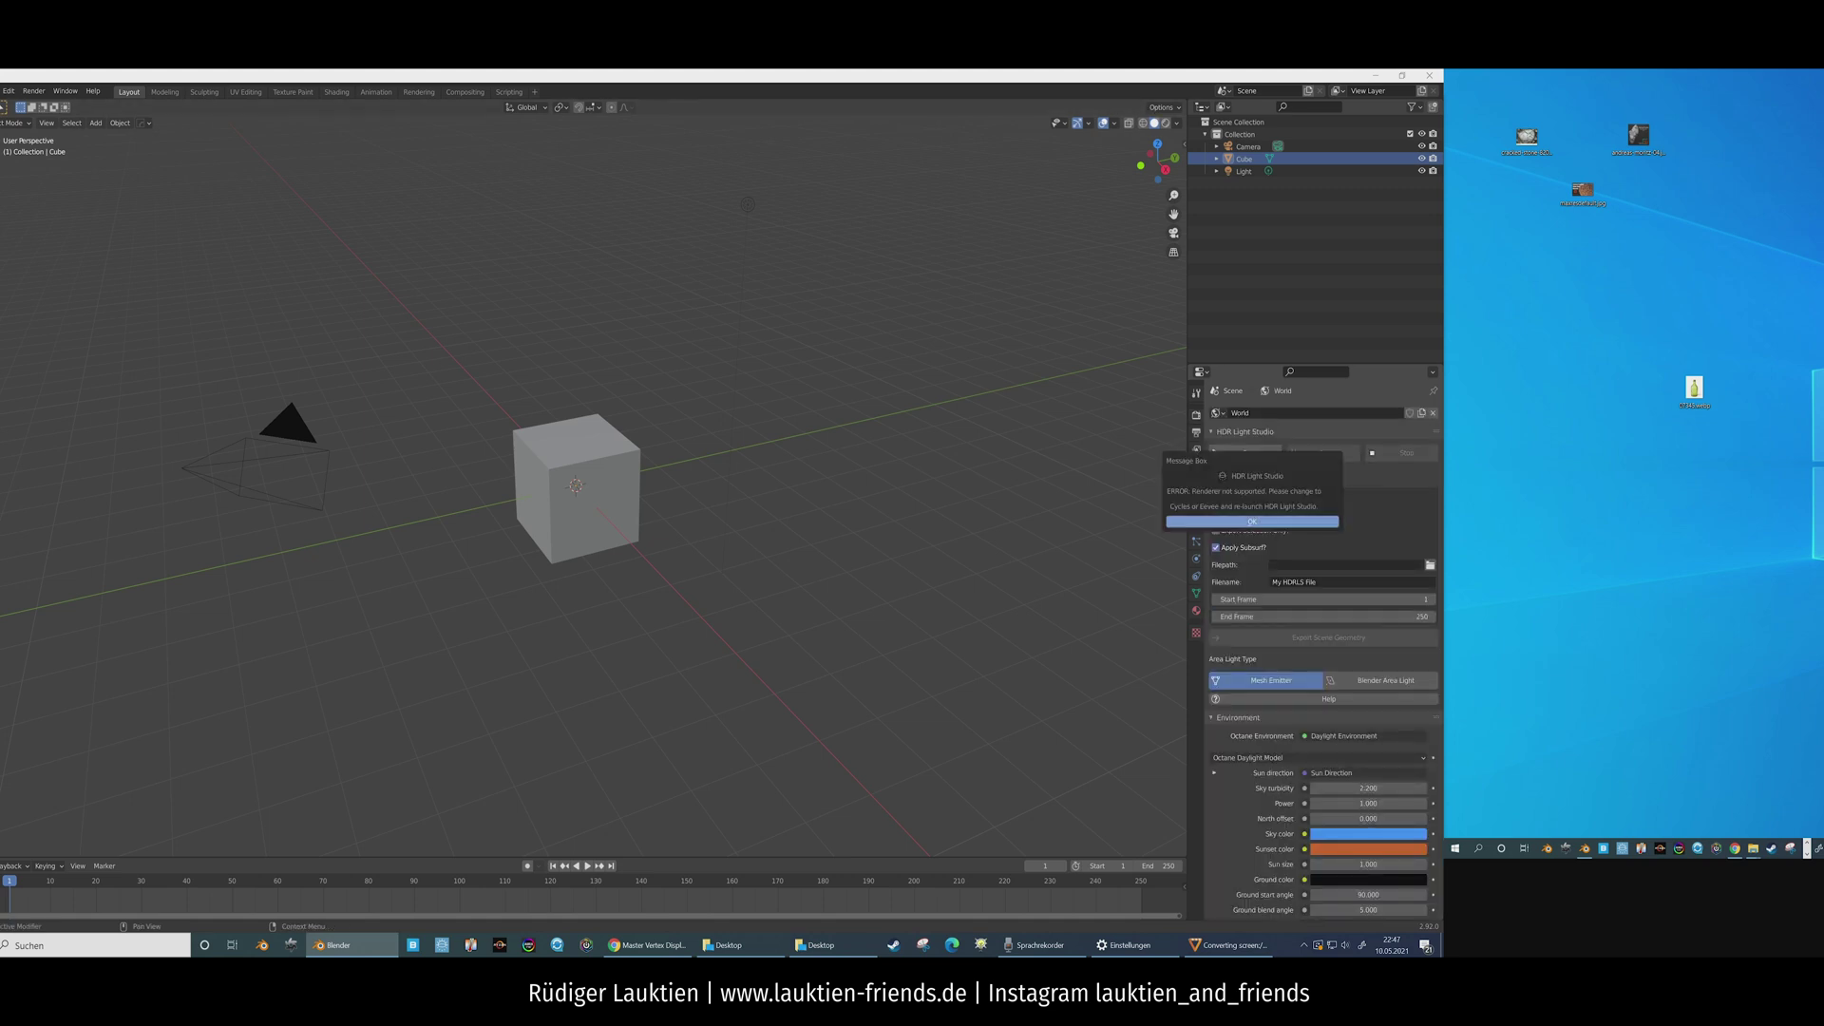
pyautogui.click(1252, 521)
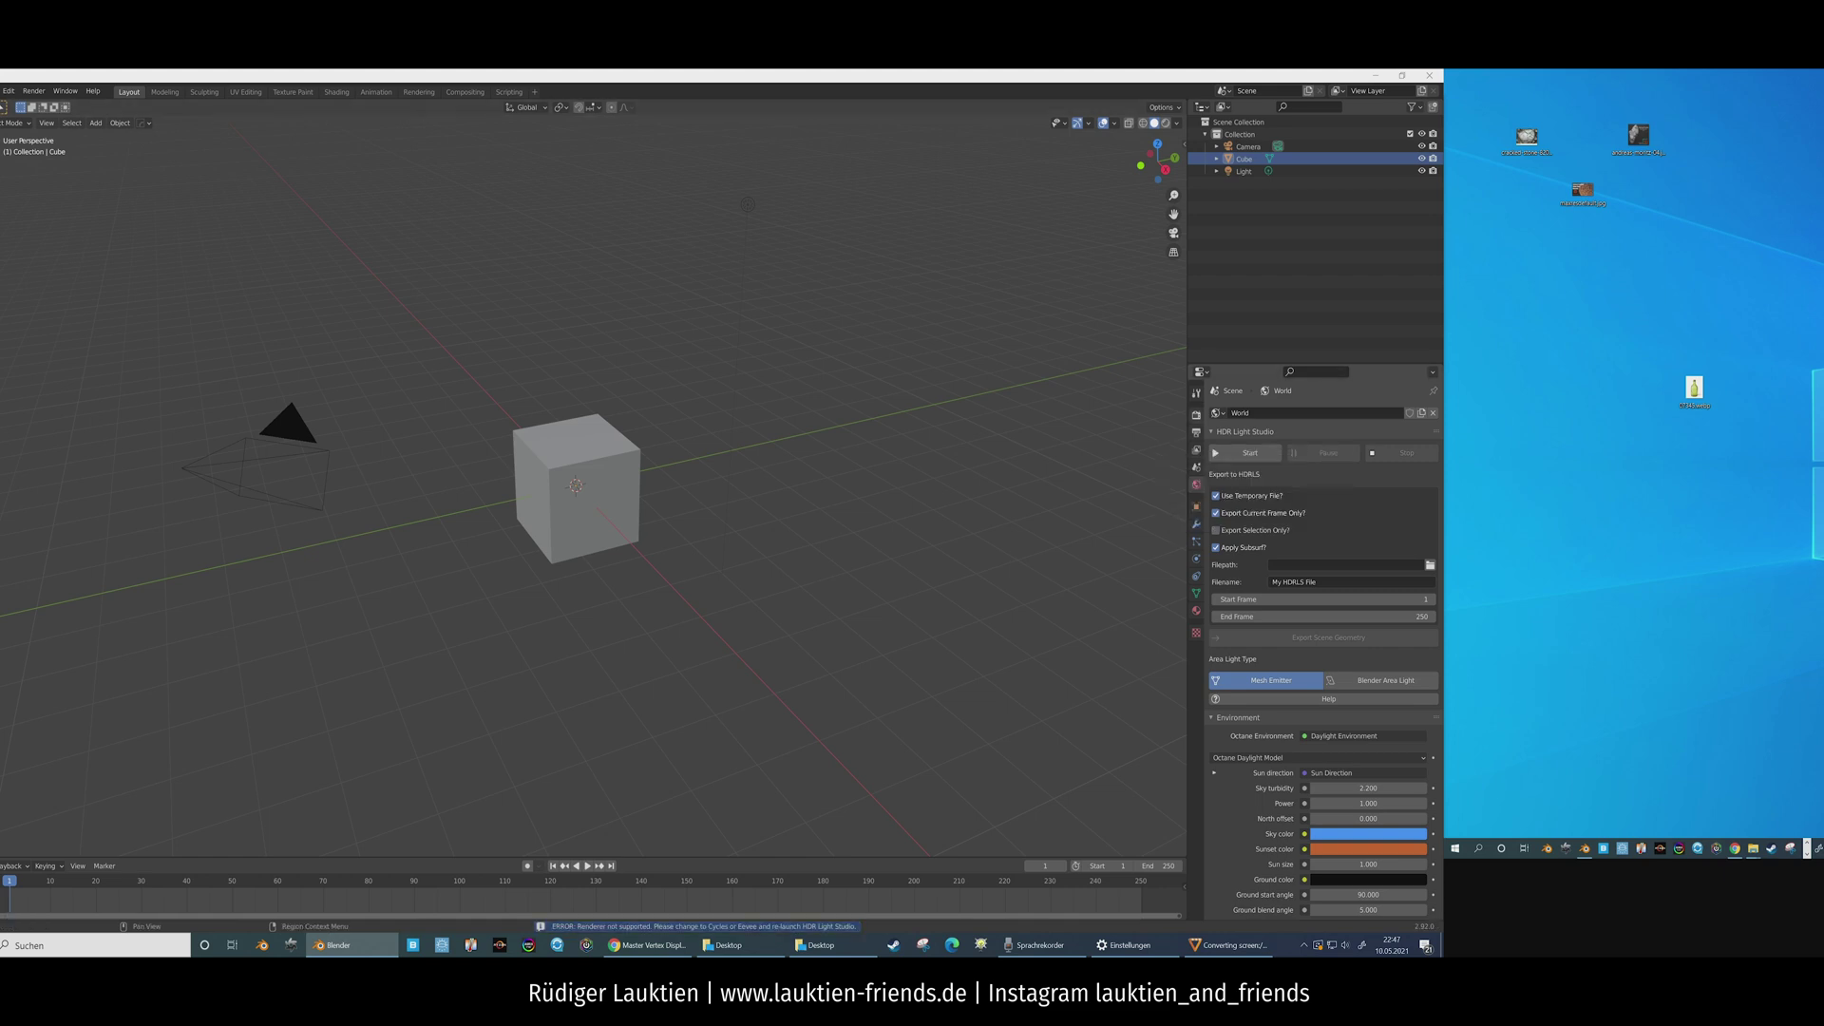
# Step: Set the render engine to Cycles and start HDR Light Studio from the world settings
pyautogui.click(1196, 415)
pyautogui.click(1371, 413)
pyautogui.click(1325, 441)
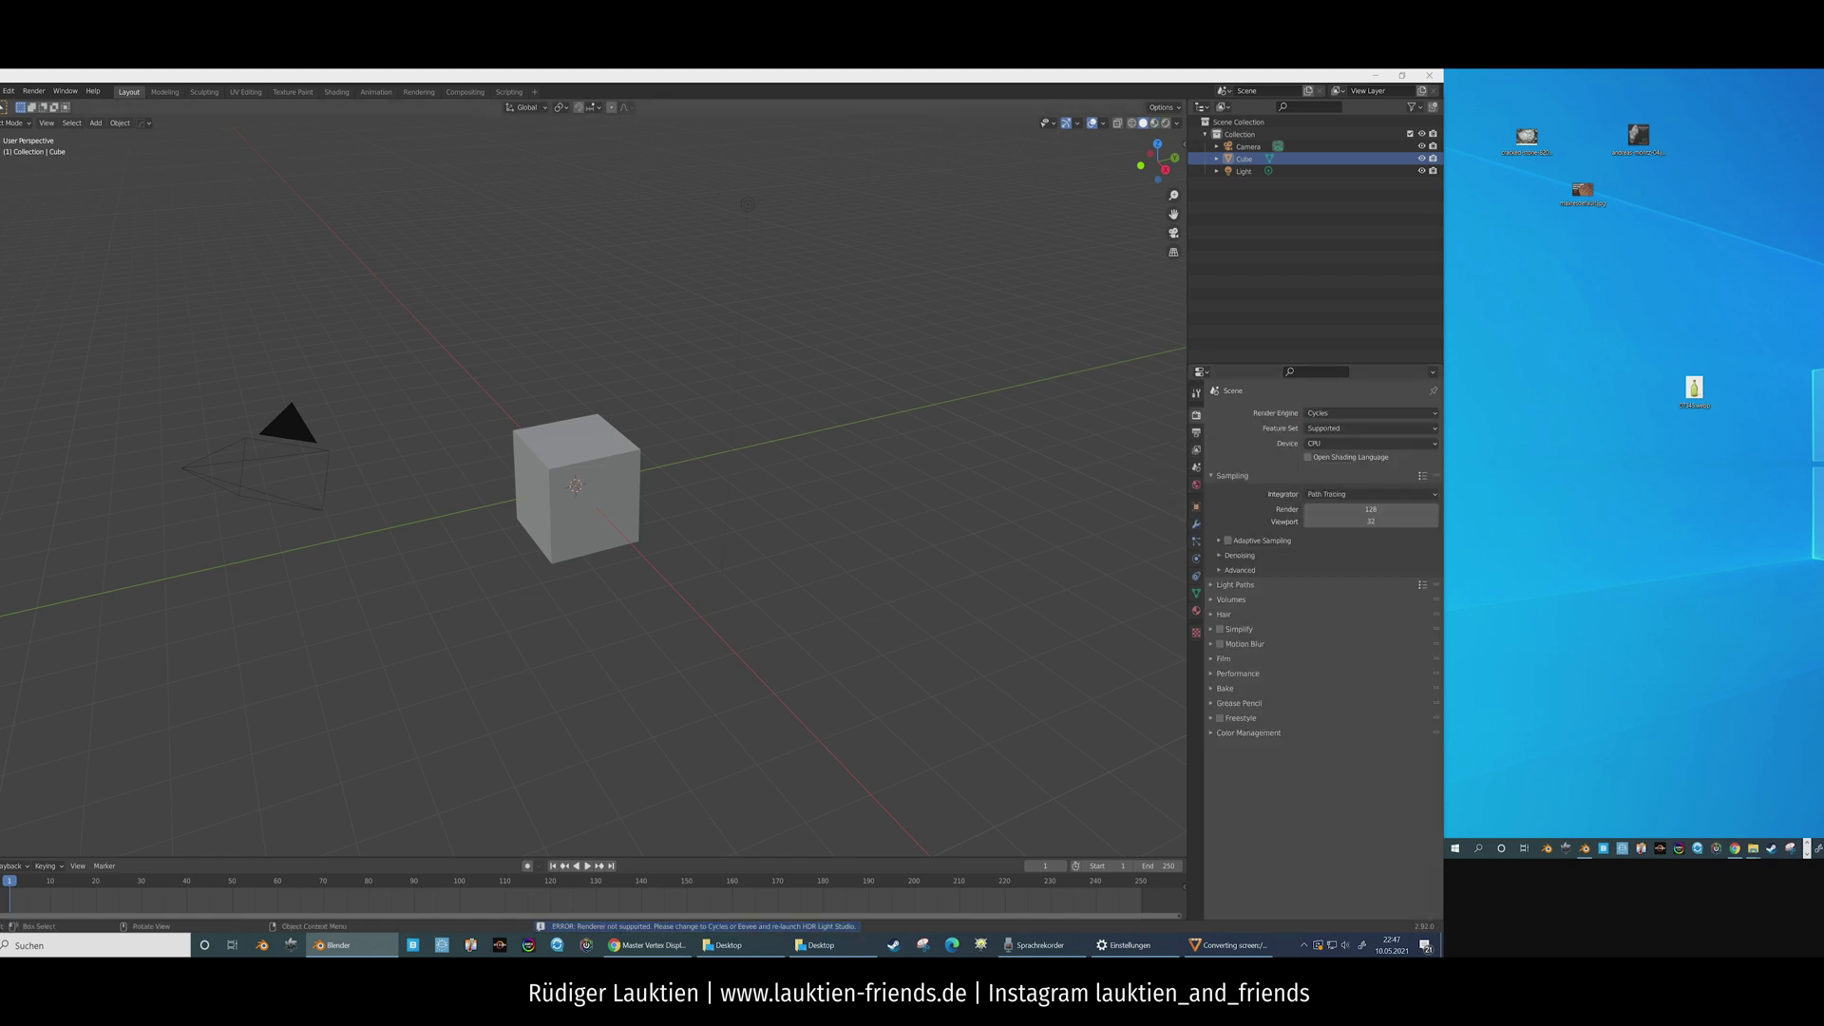
pyautogui.click(1196, 484)
pyautogui.click(1245, 616)
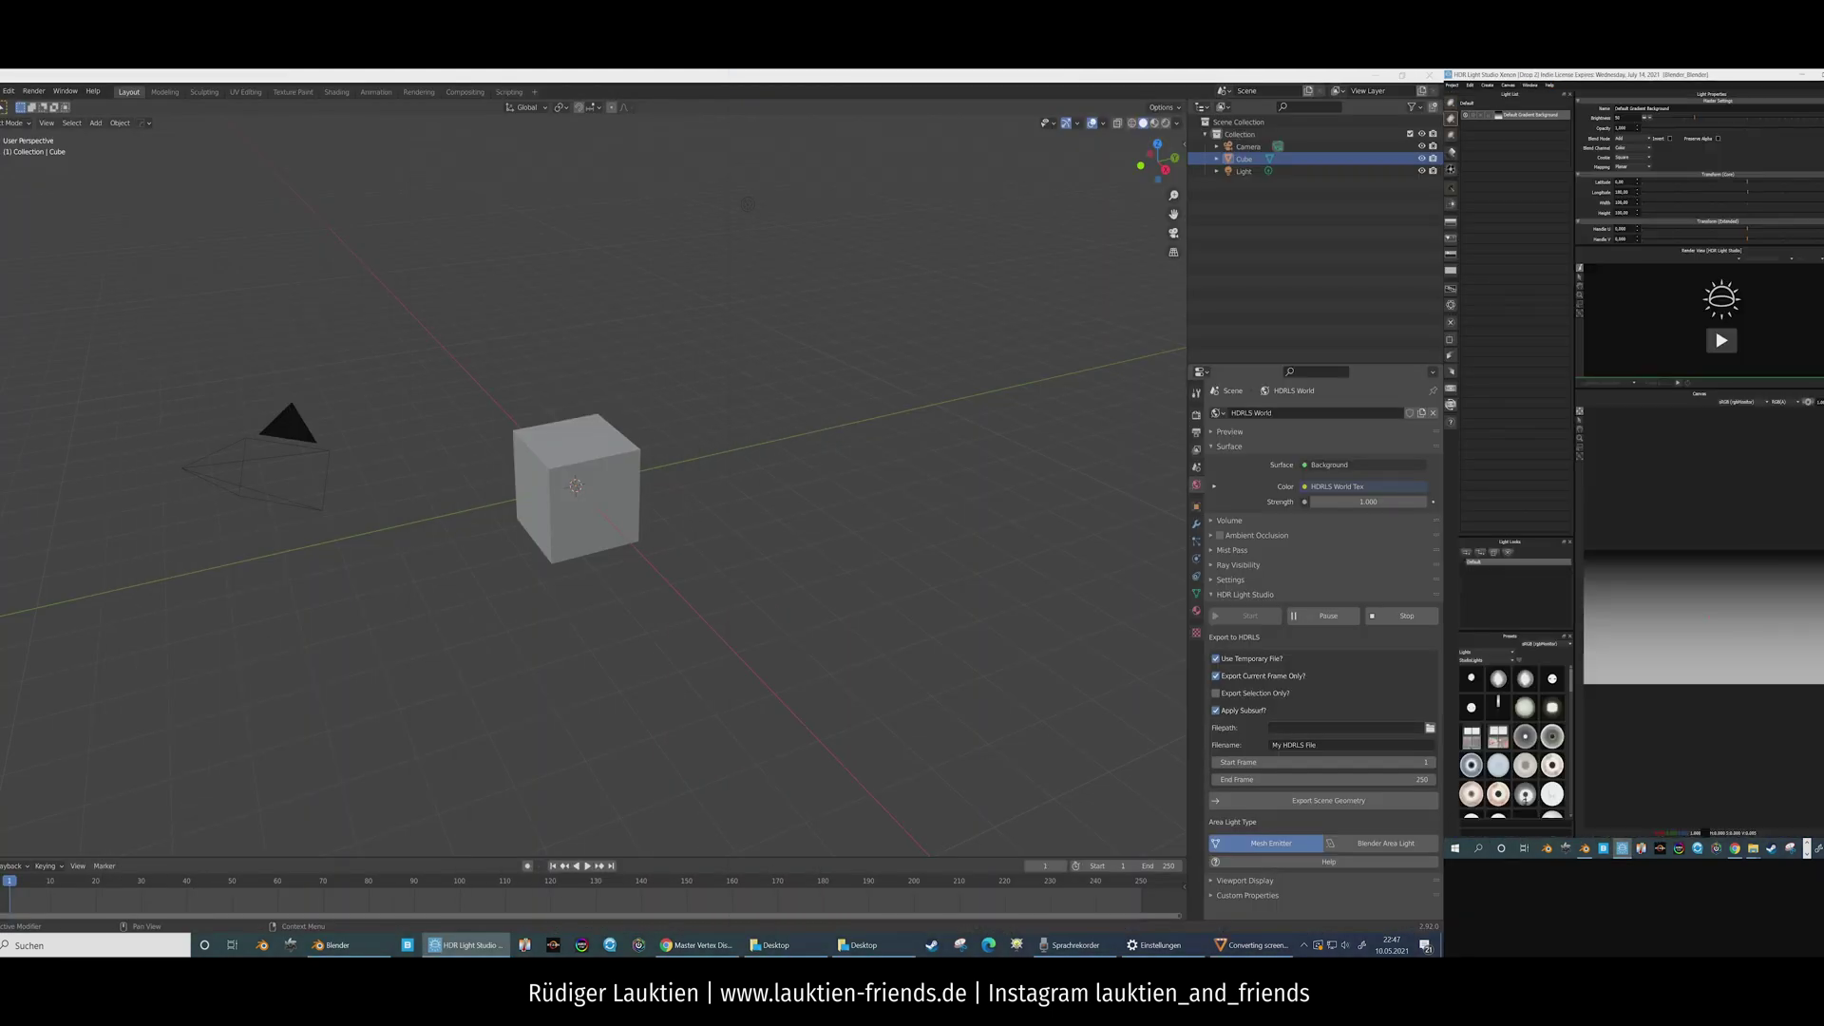
# Step: Show the viewport in rendered shading and add a round light to the HDR Light Studio canvas, moving it off centre
pyautogui.click(1166, 124)
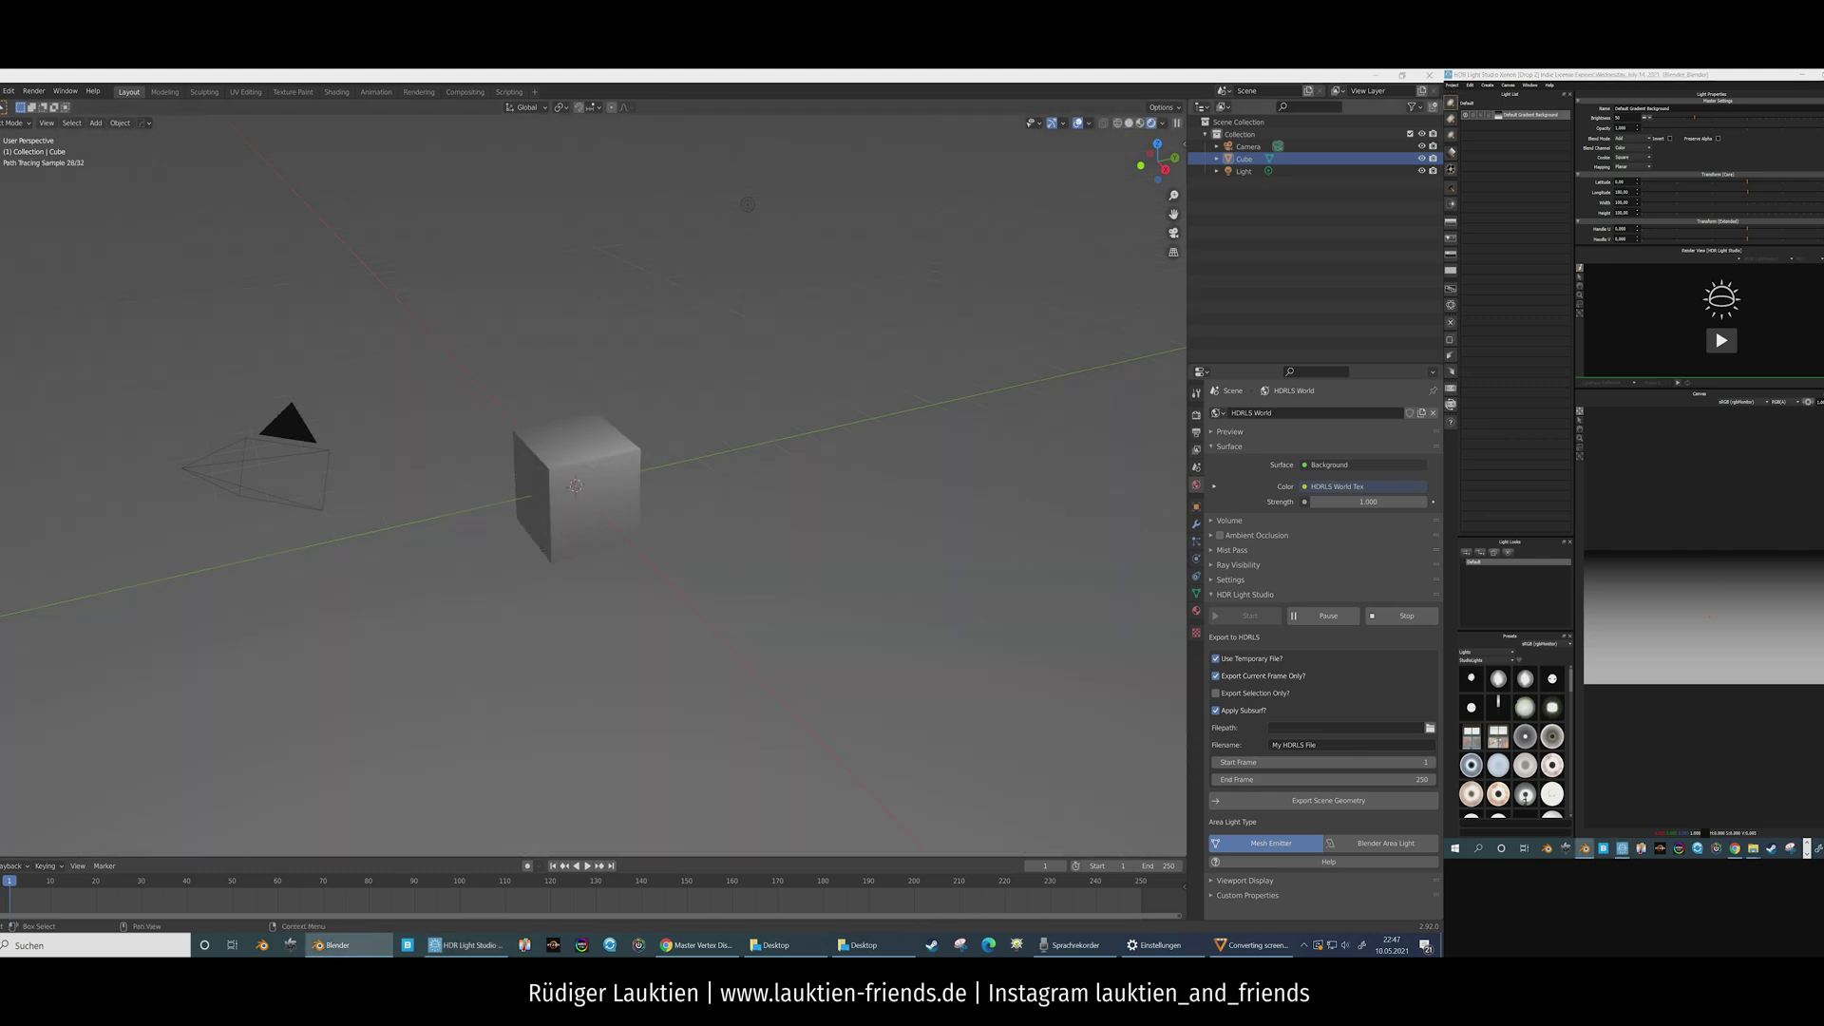
pyautogui.click(1450, 103)
pyautogui.click(1196, 416)
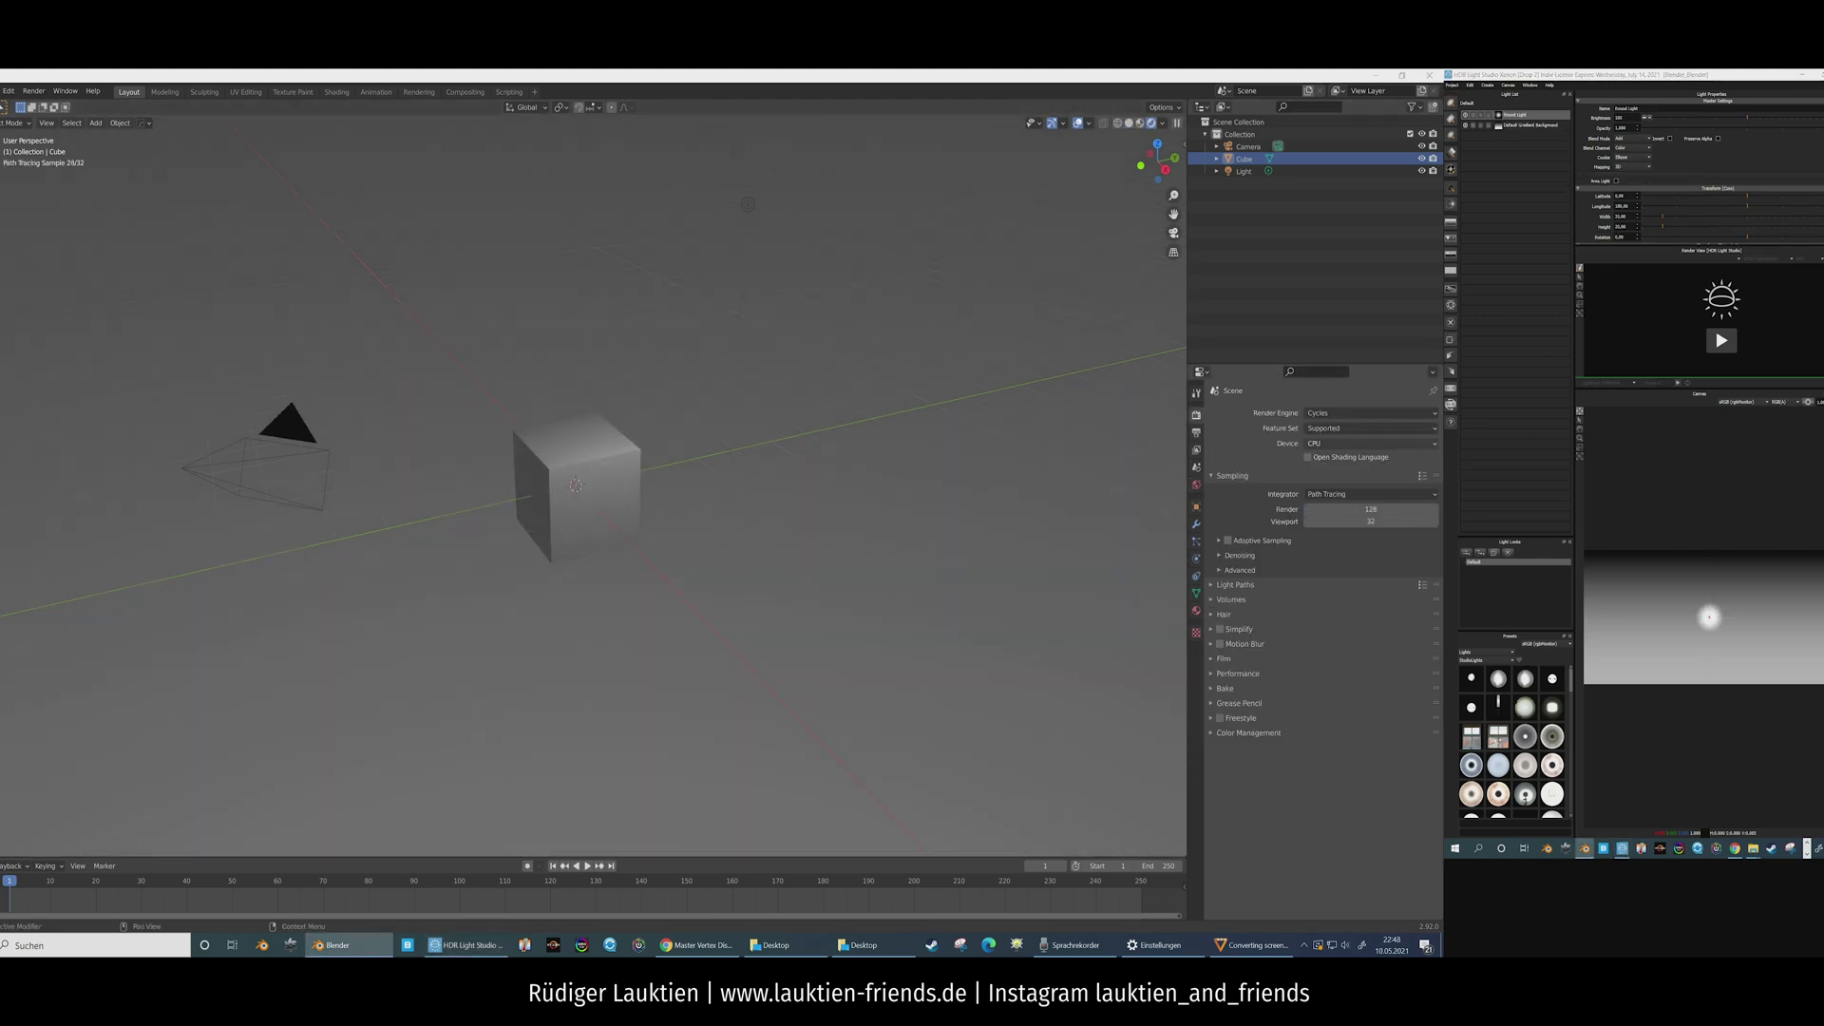
pyautogui.moveTo(1709, 617); pyautogui.dragTo(1753, 620)
# Step: Start the HDR Light Studio render view of the cube and move the round light to the opposite half of the canvas
pyautogui.click(1721, 340)
pyautogui.click(1657, 513)
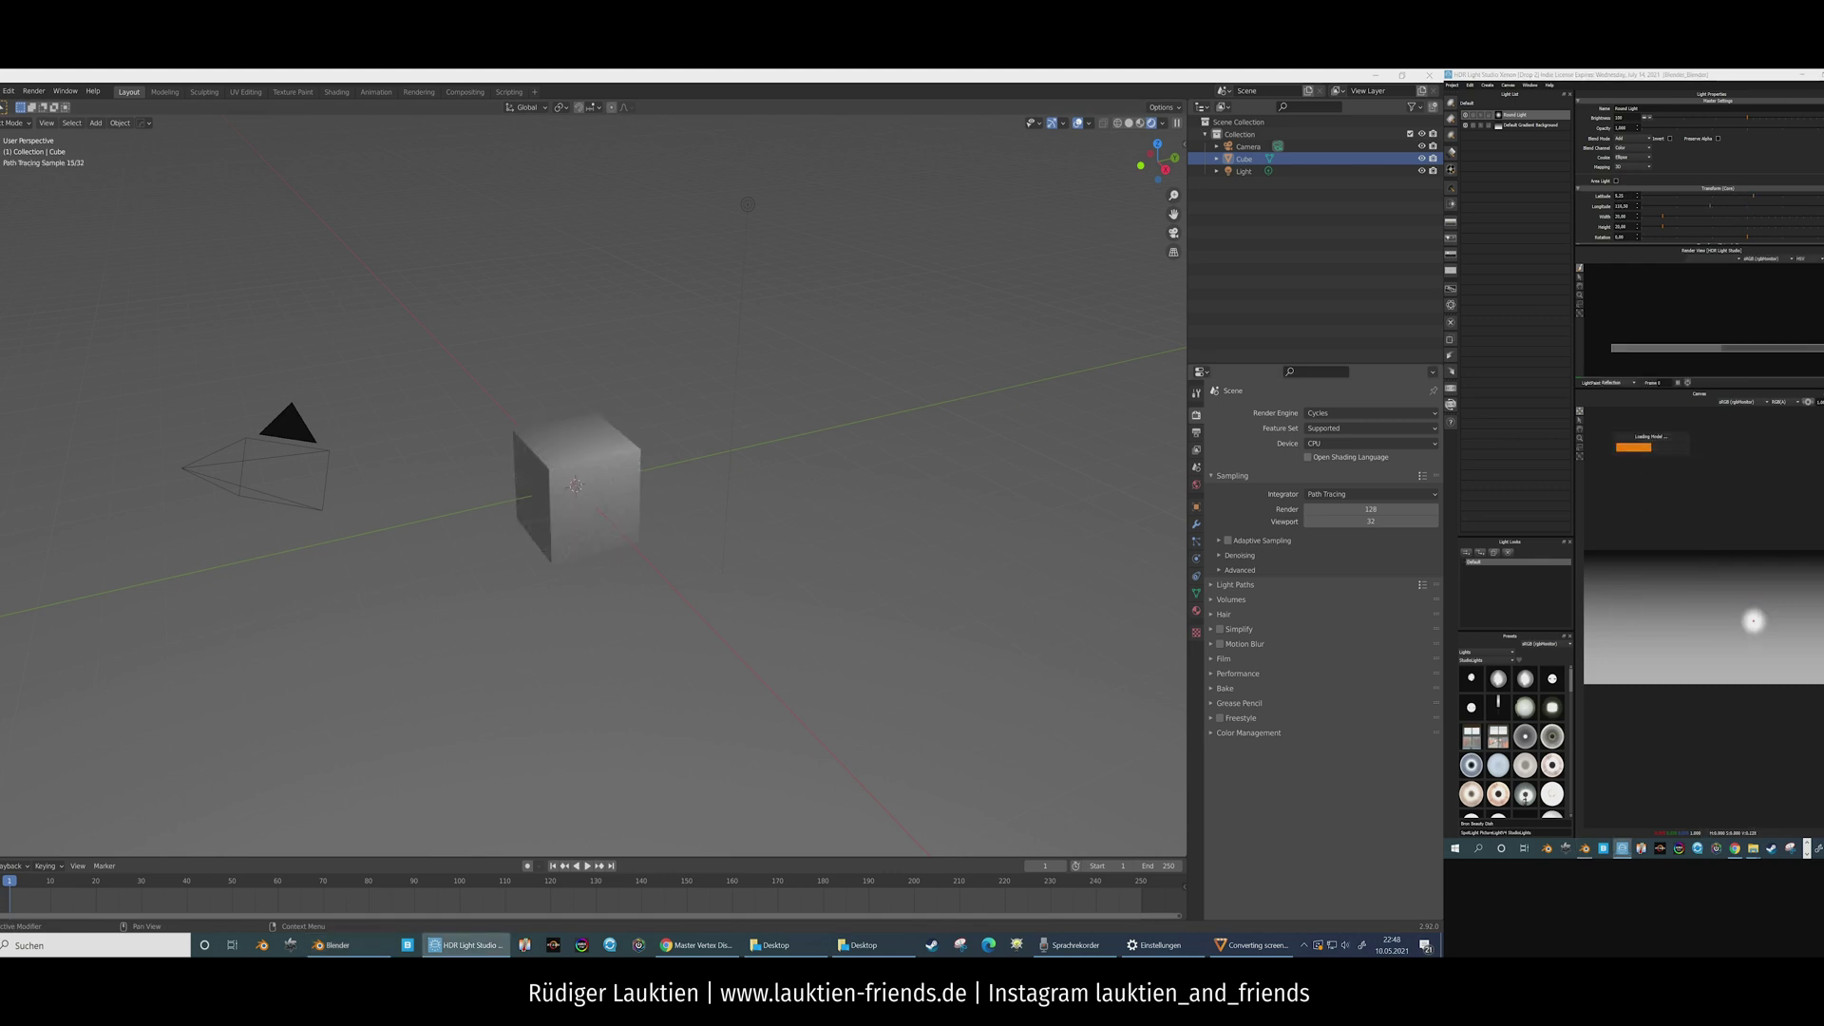
pyautogui.click(1721, 309)
pyautogui.moveTo(1753, 620); pyautogui.dragTo(1678, 600)
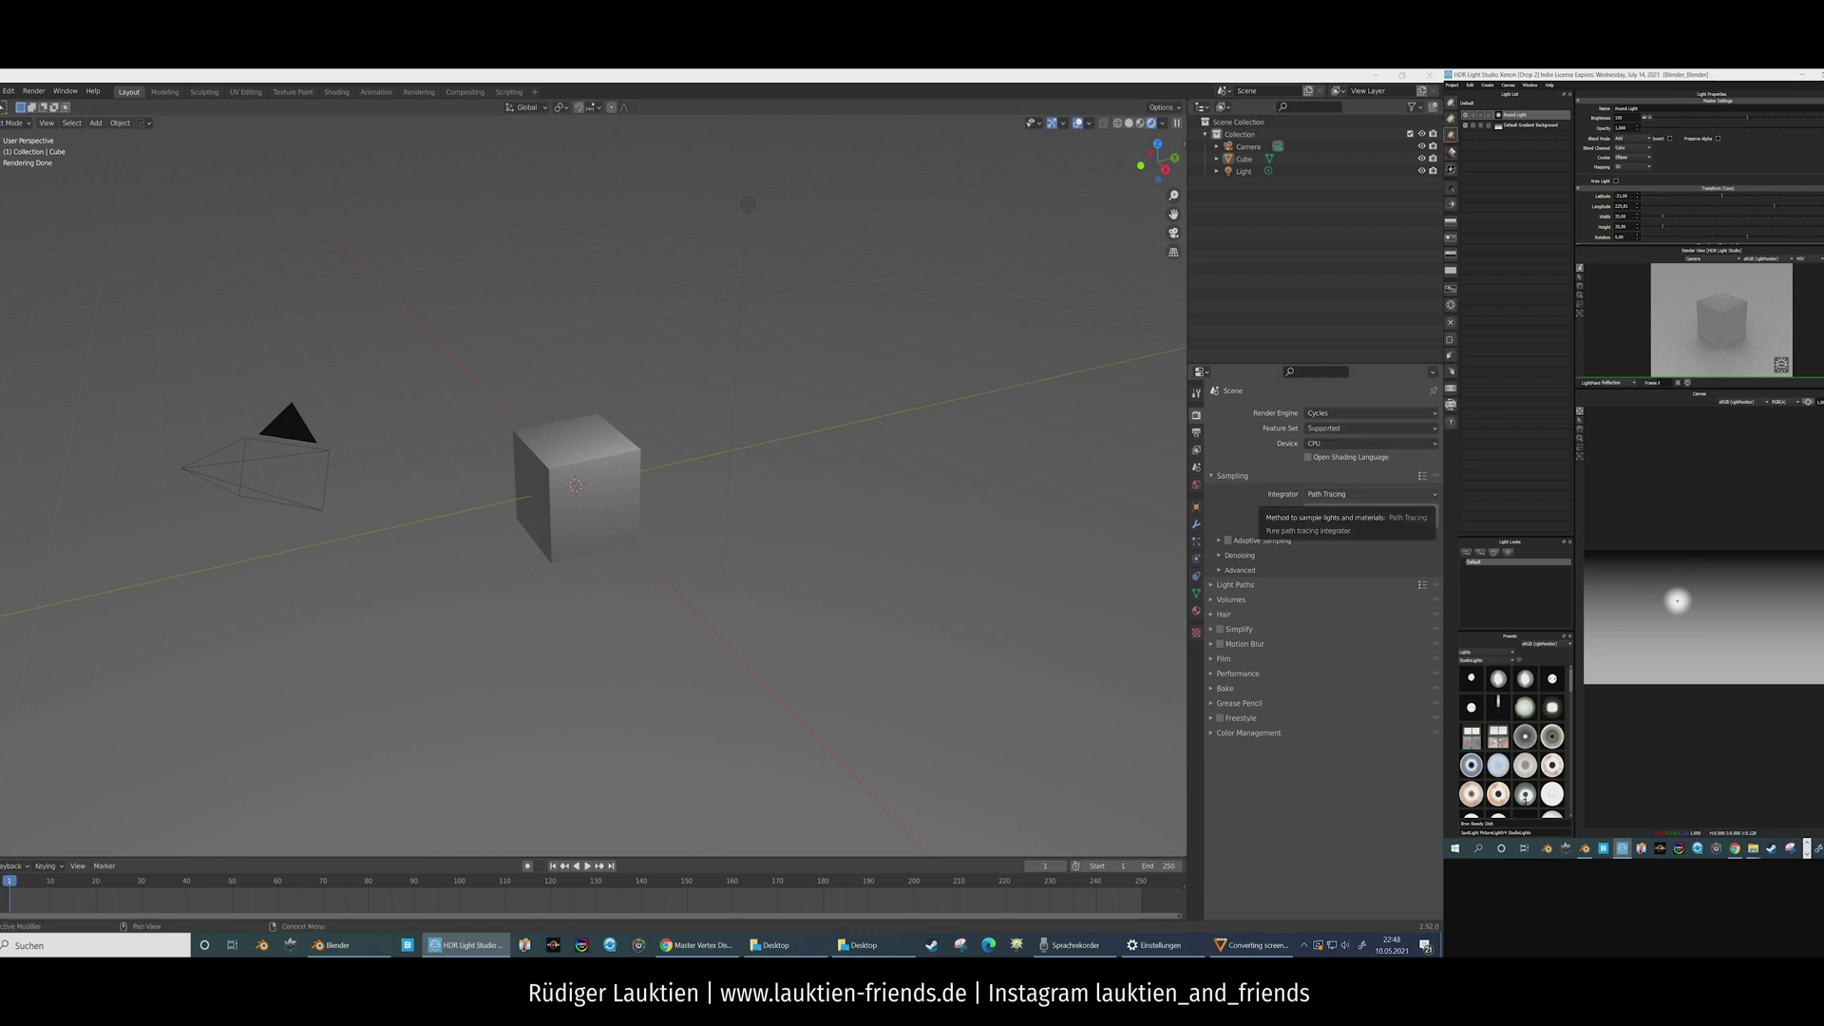
# Step: Add two hexagonal lights, place them near opposite ends of the canvas and enlarge one of them
pyautogui.click(1451, 135)
pyautogui.click(1451, 135)
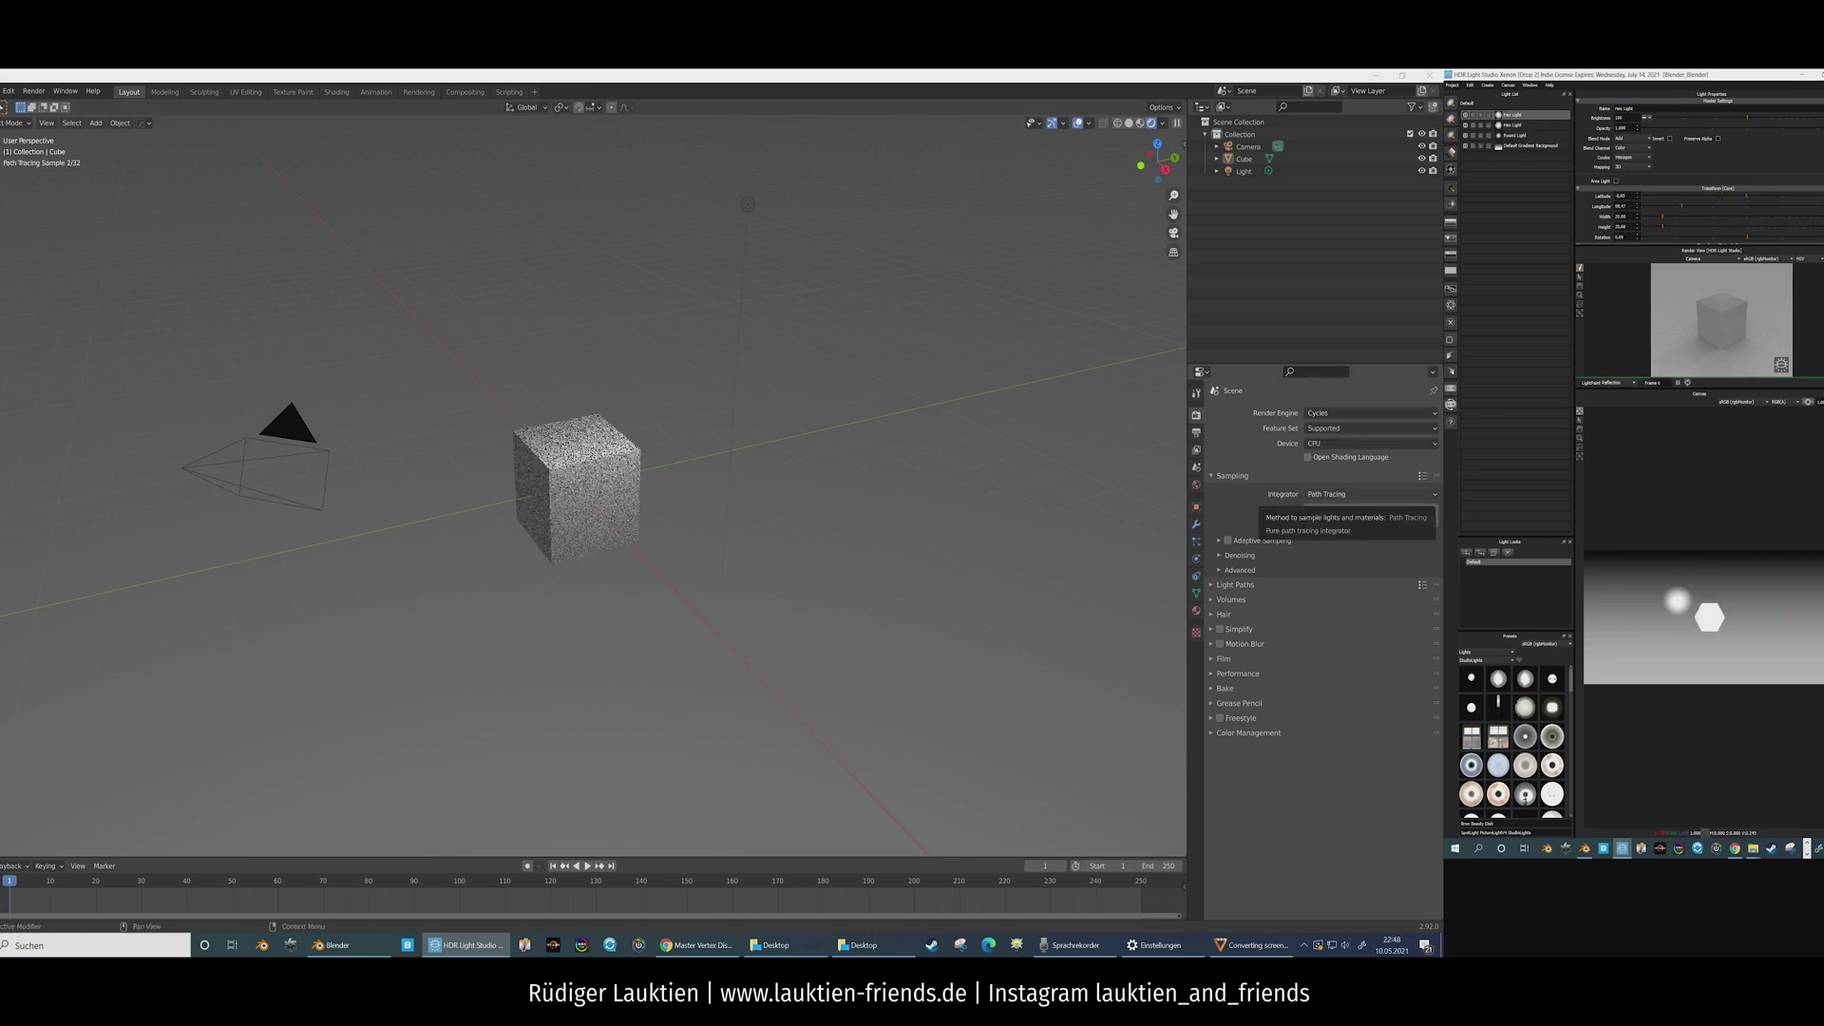
pyautogui.click(1786, 616)
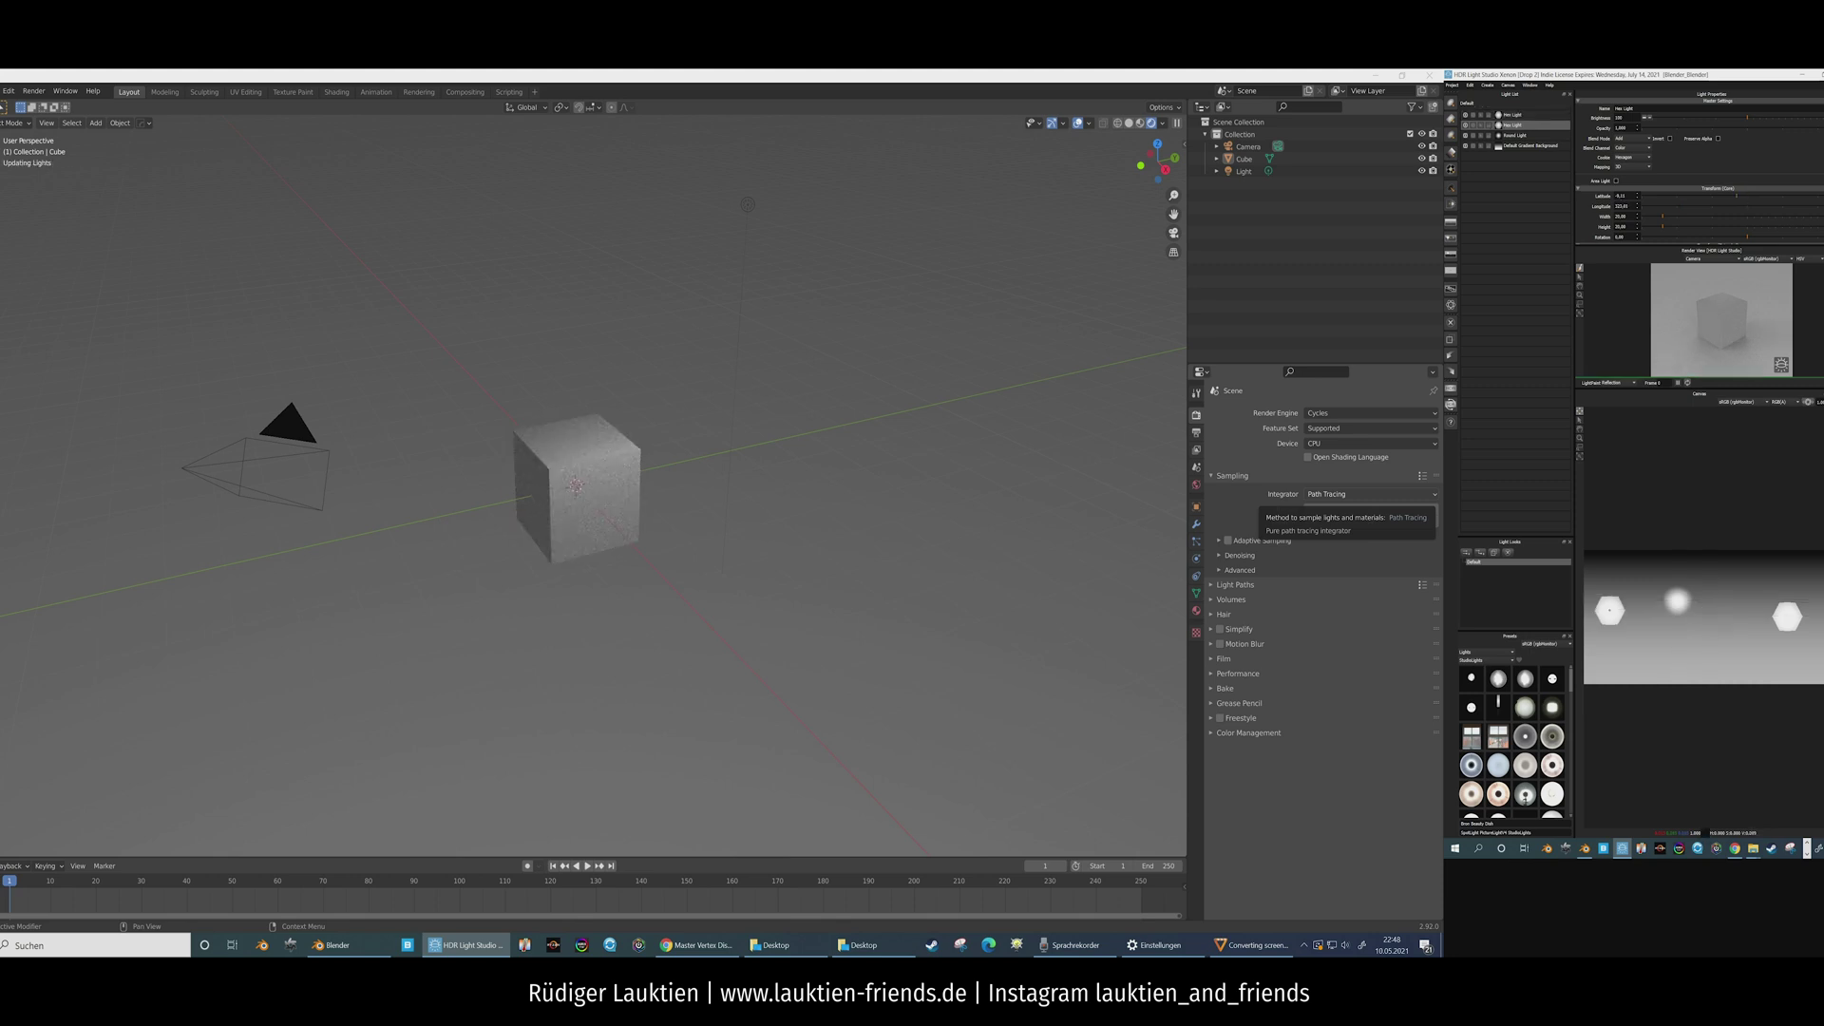
pyautogui.moveTo(1662, 216); pyautogui.dragTo(1699, 227)
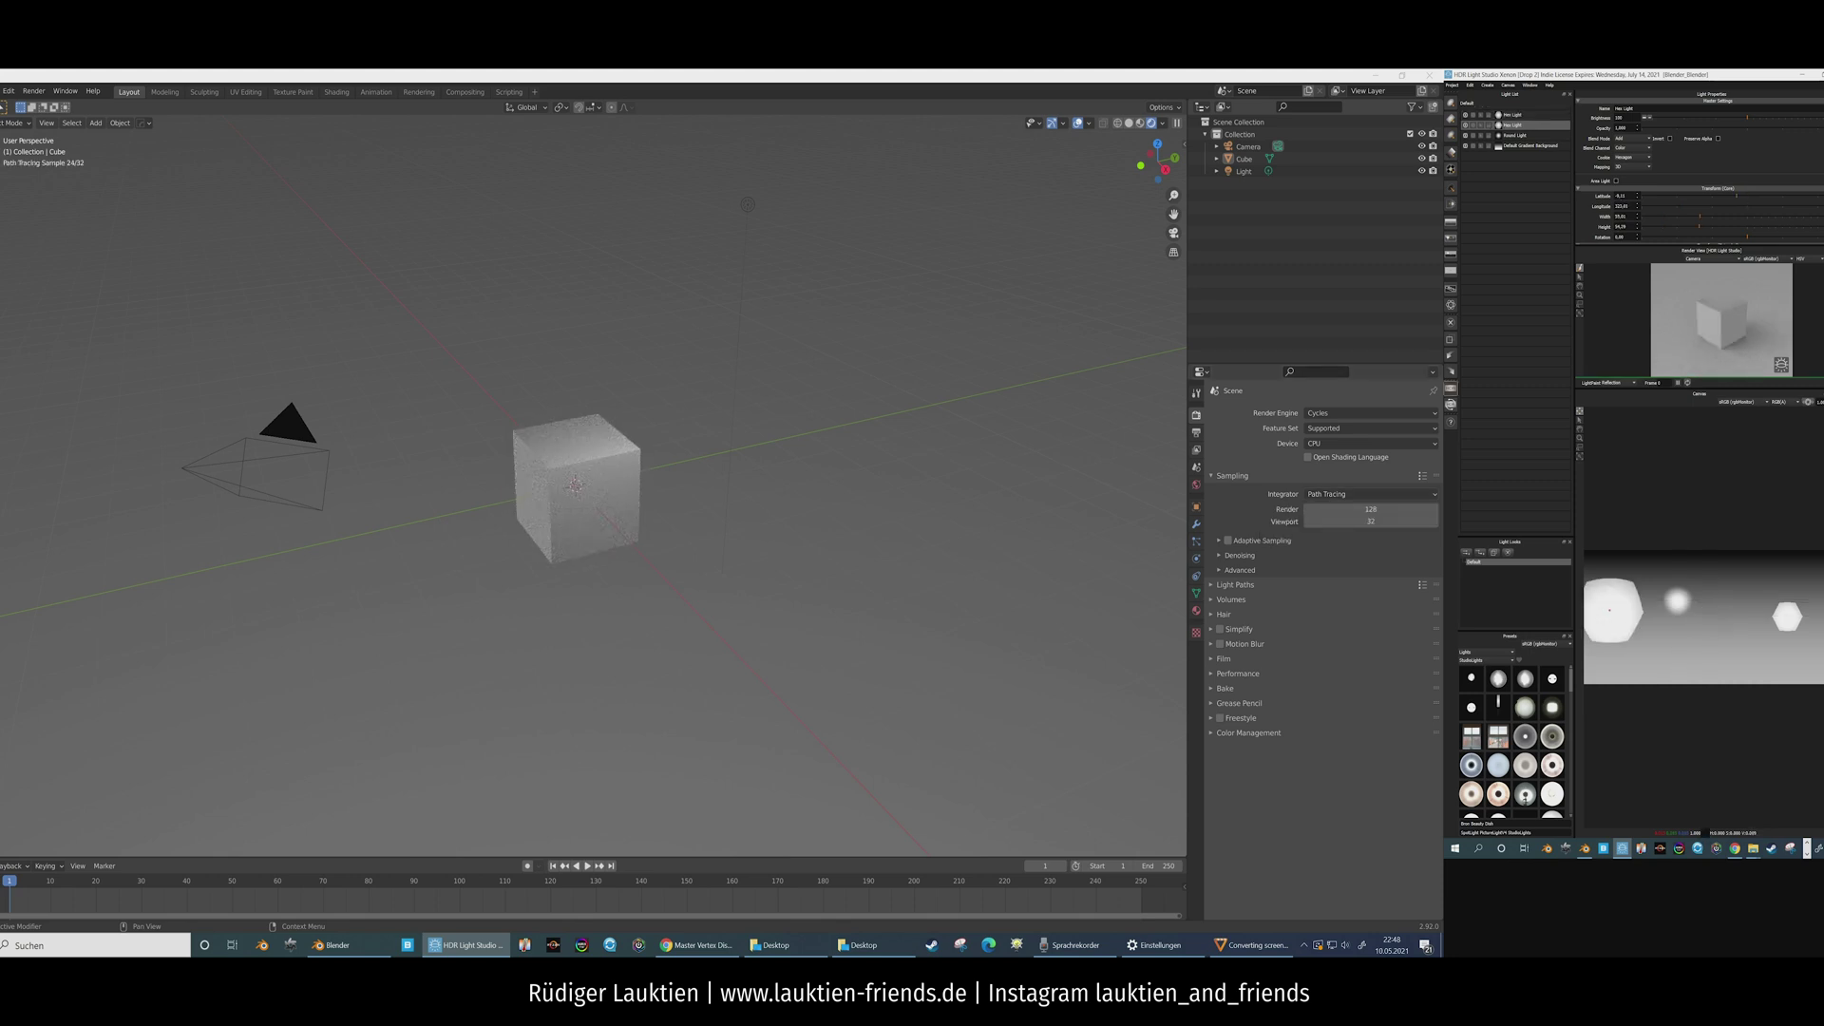
# Step: Run a production render of the light map and save it as an EXR file named 3 in the Desktop's Folge folder
pyautogui.click(1451, 389)
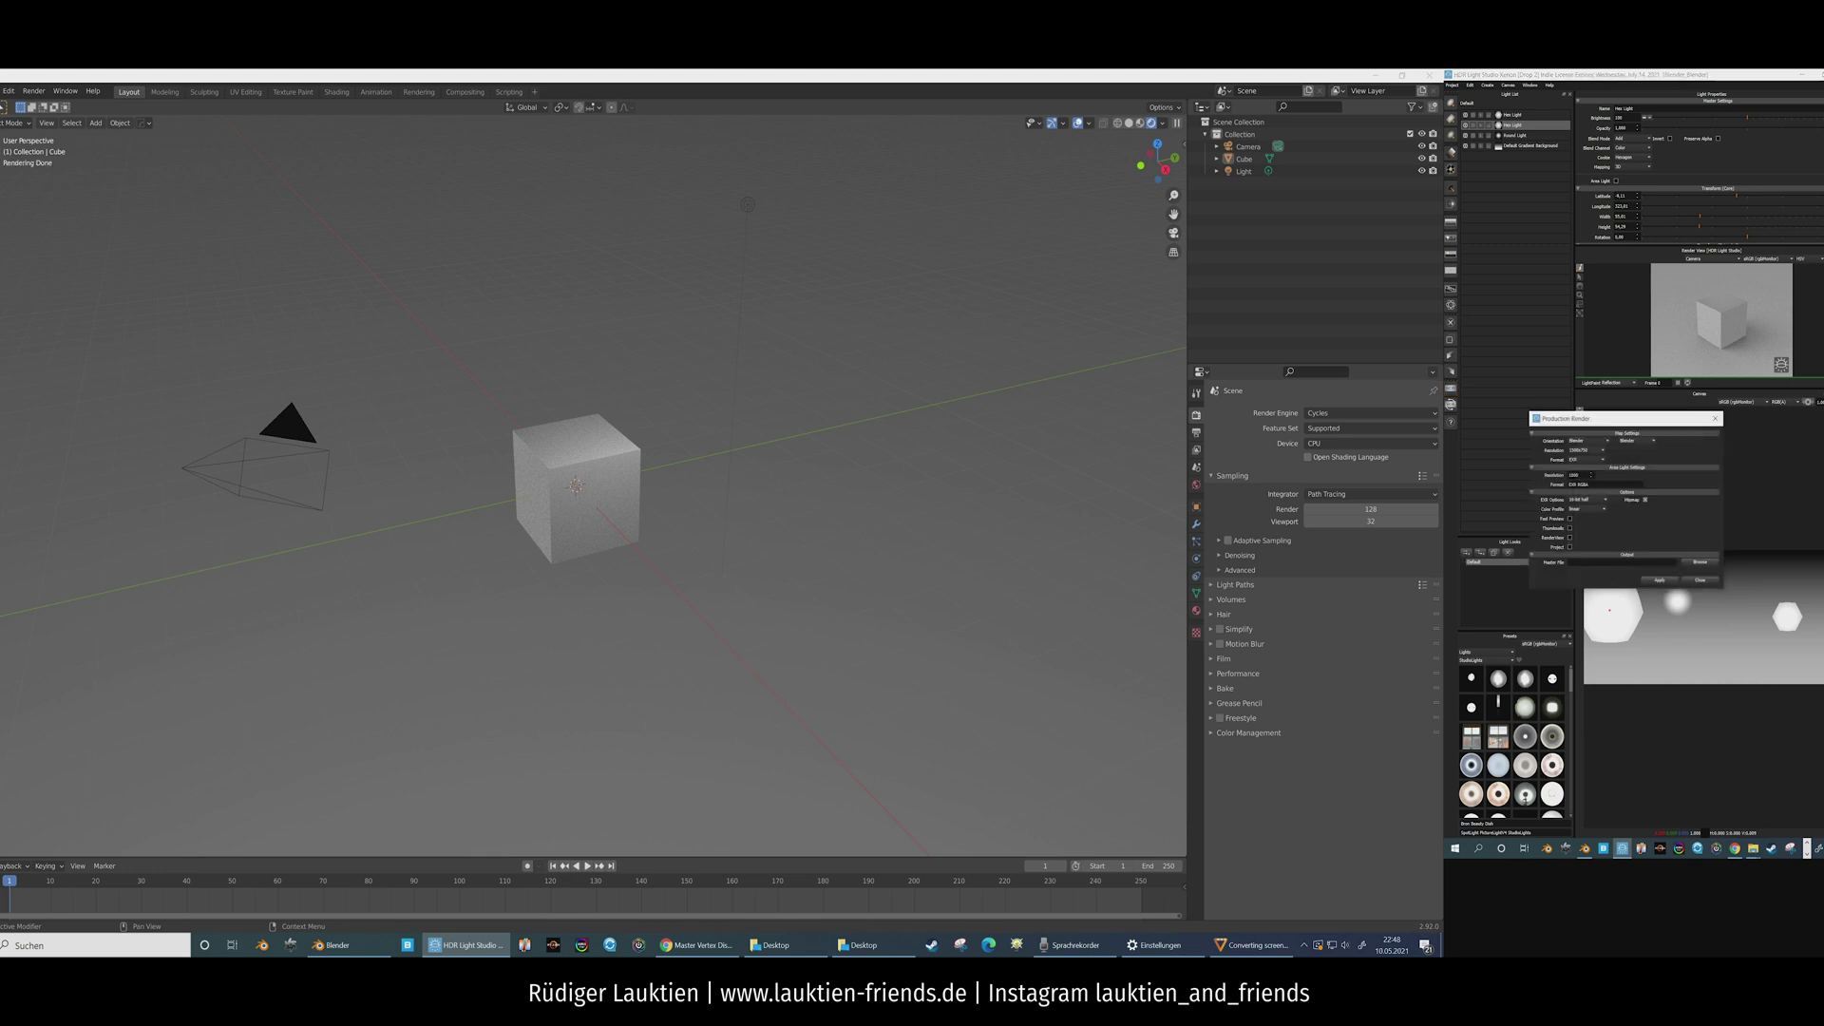
pyautogui.moveTo(1615, 418); pyautogui.dragTo(1603, 396)
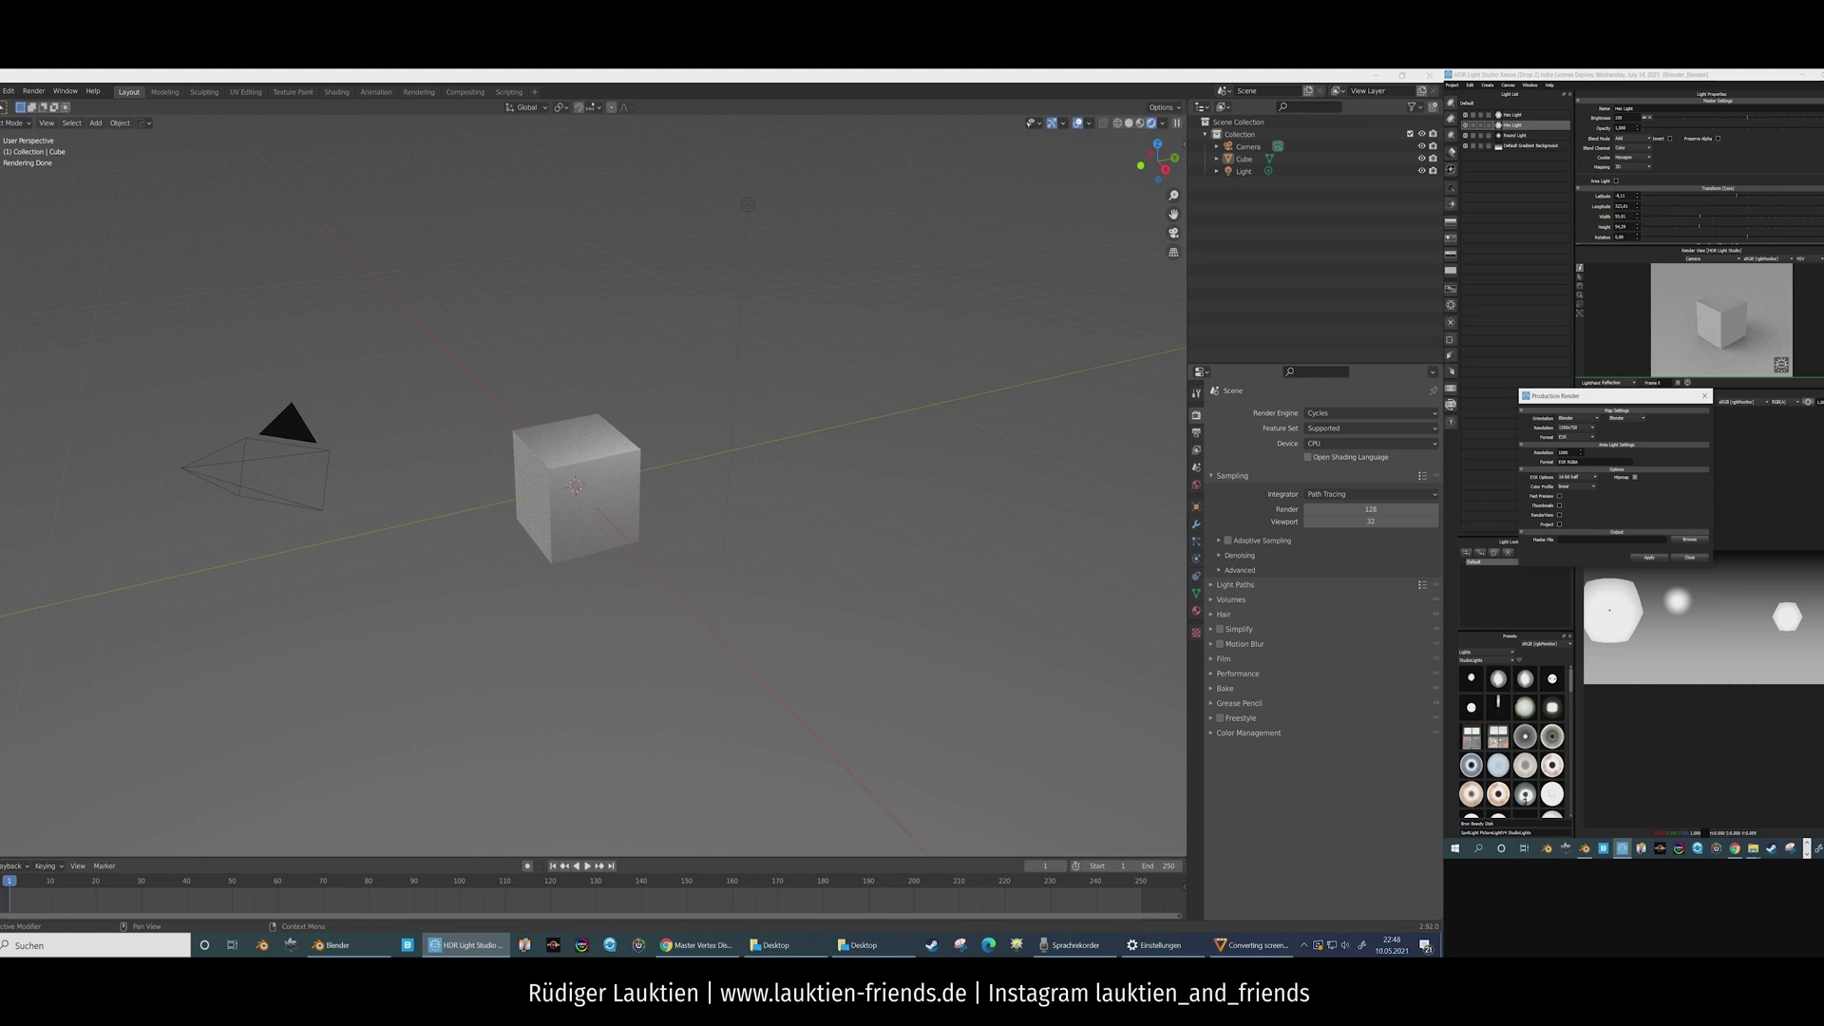
pyautogui.click(1576, 428)
pyautogui.click(1569, 446)
pyautogui.click(1688, 539)
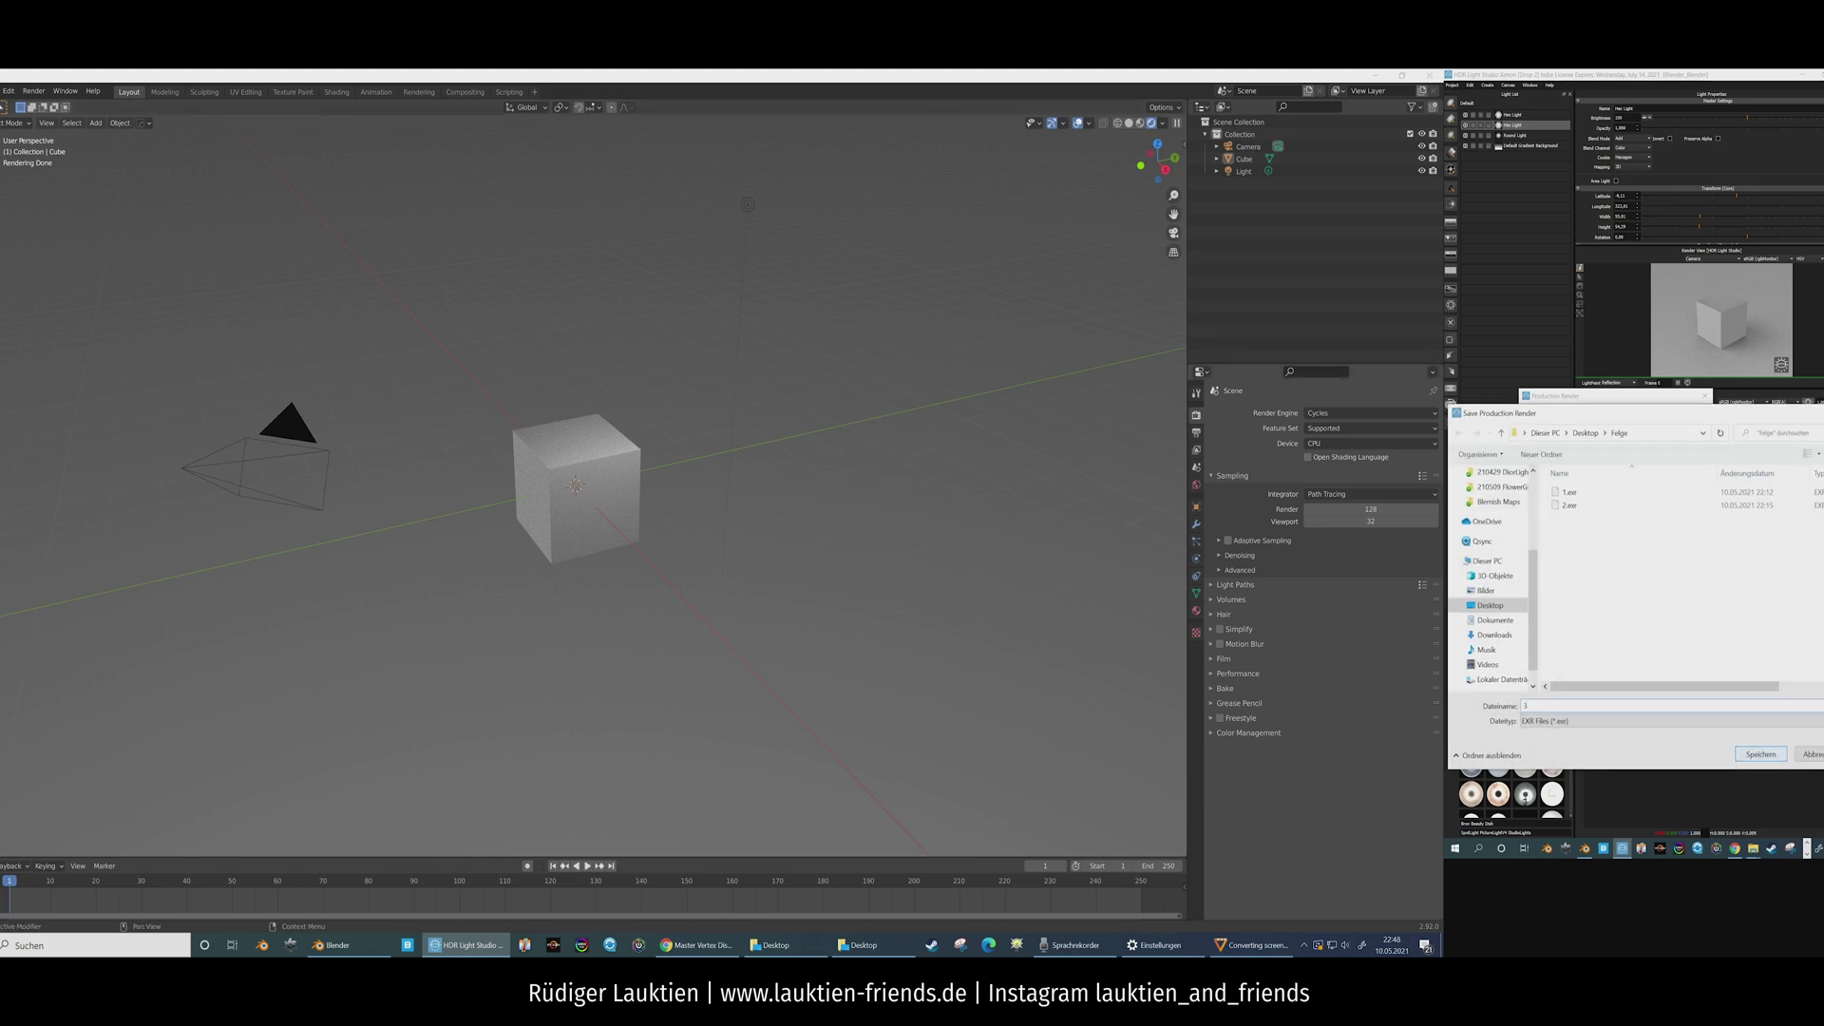
pyautogui.write('3')
pyautogui.click(1760, 753)
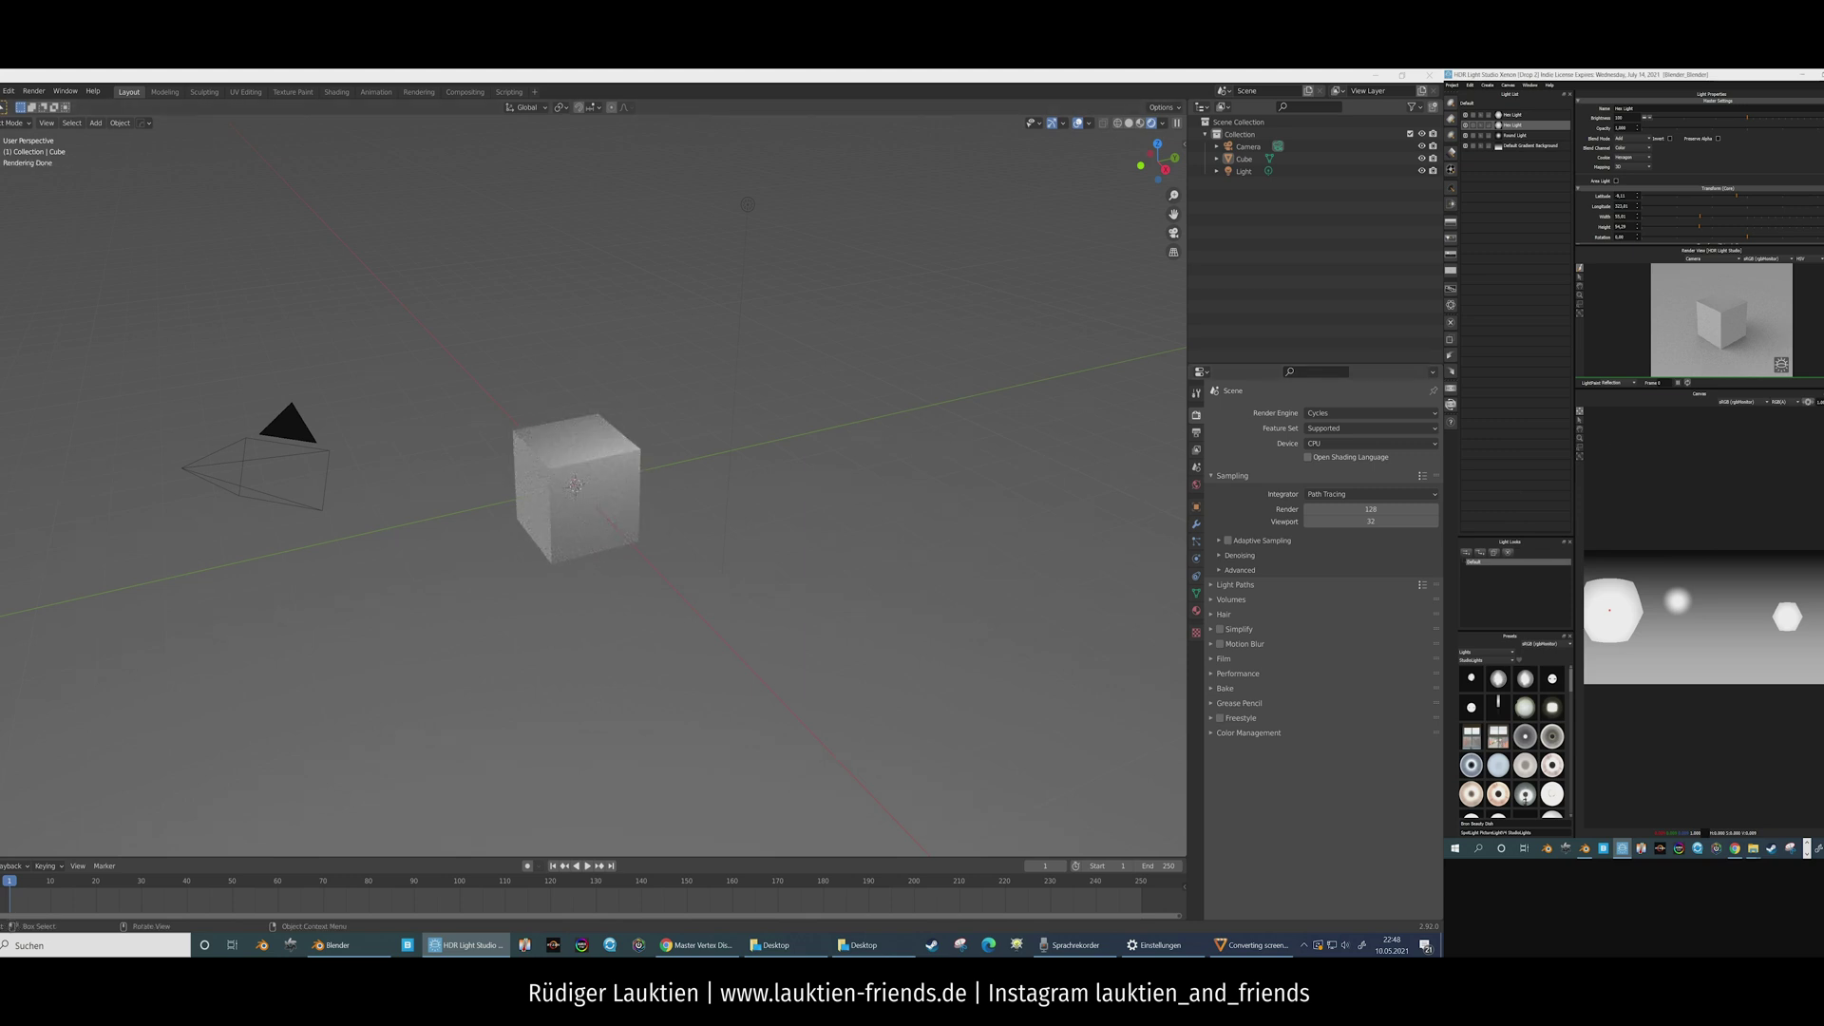
# Step: Split Blender's 3D viewport into two side-by-side areas and switch the render engine from Cycles to Octane
pyautogui.moveTo(0, 102); pyautogui.dragTo(396, 142)
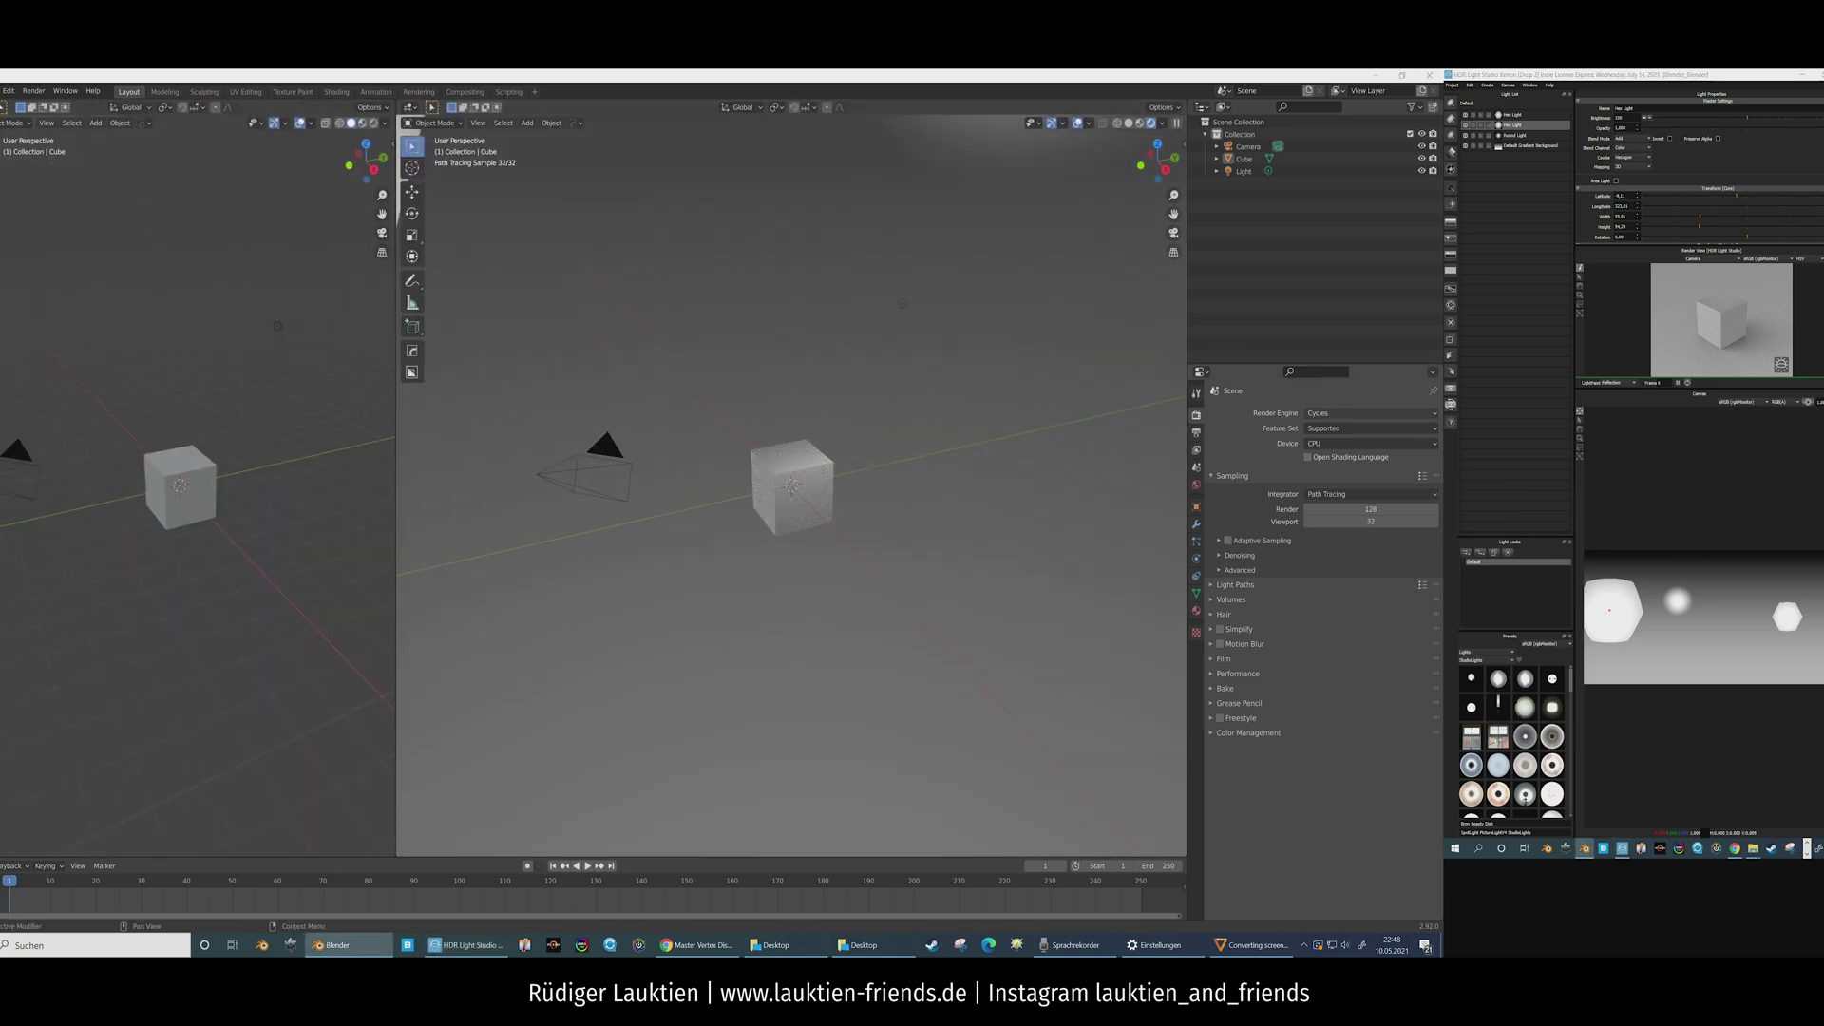
pyautogui.click(1317, 414)
pyautogui.click(1320, 482)
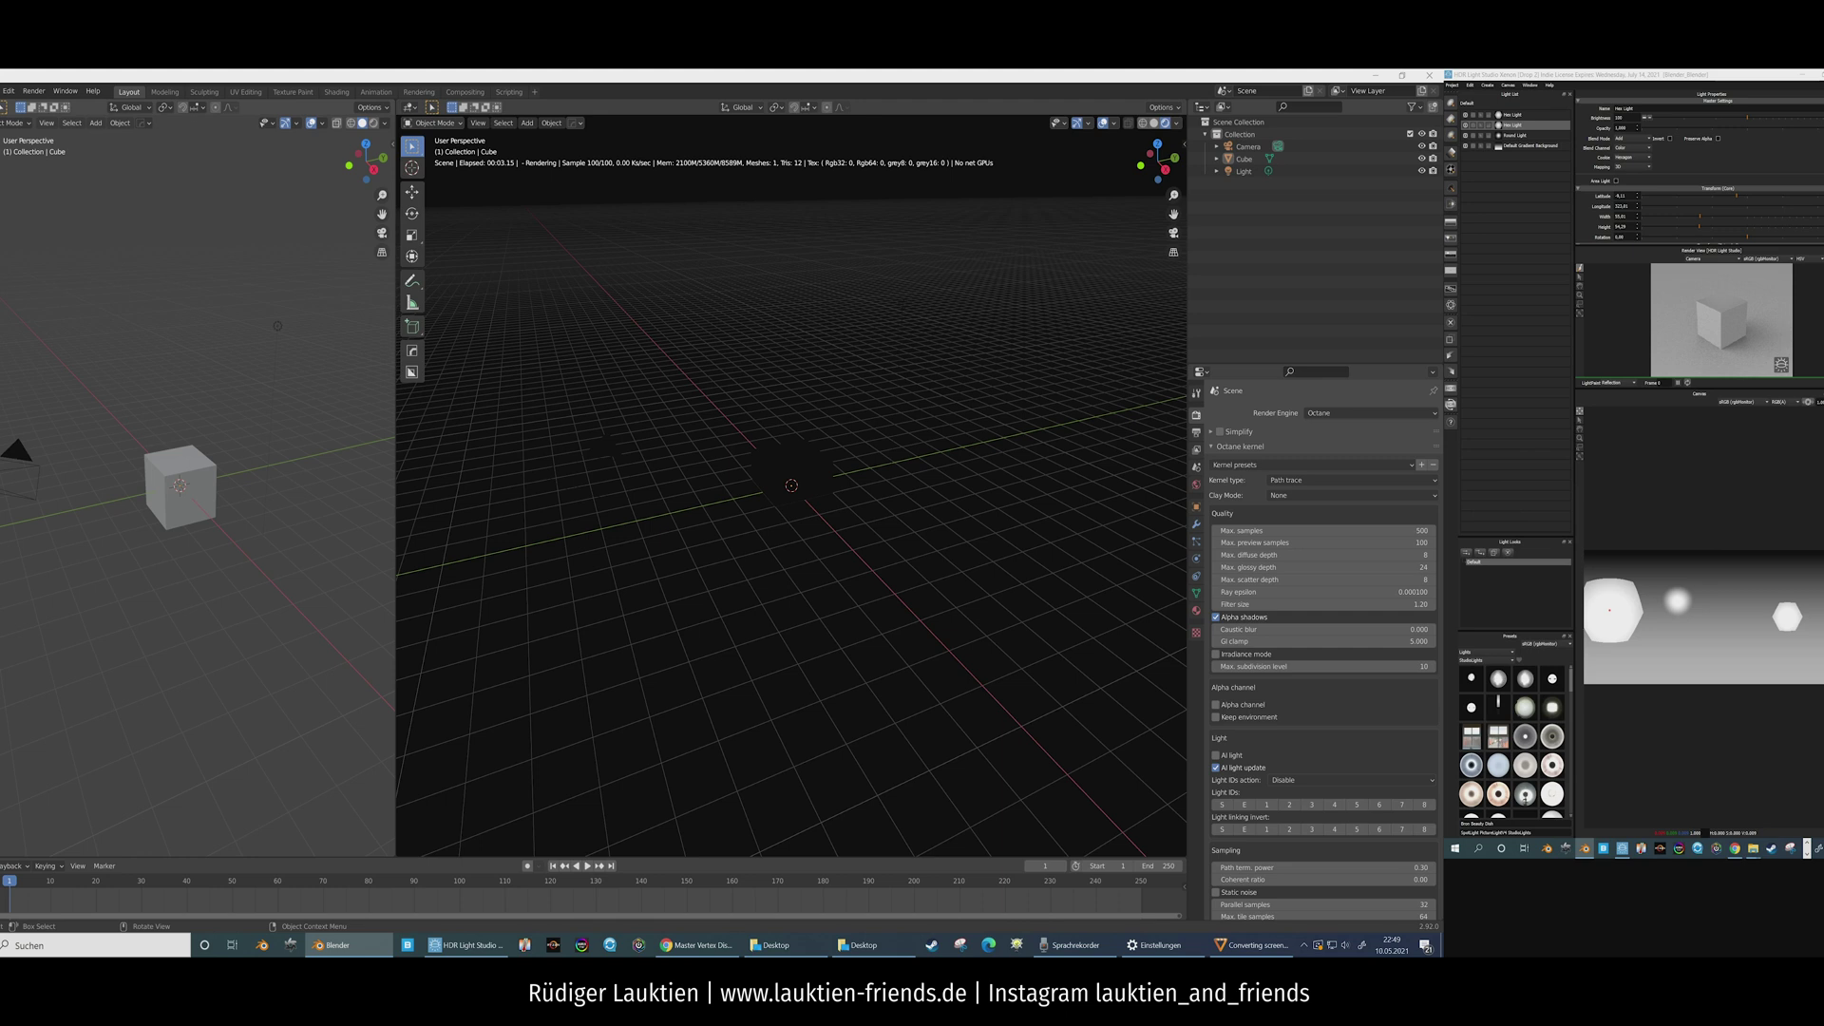
# Step: Turn the narrower viewport area into a Shader Editor and show the World shader nodes
pyautogui.click(7, 122)
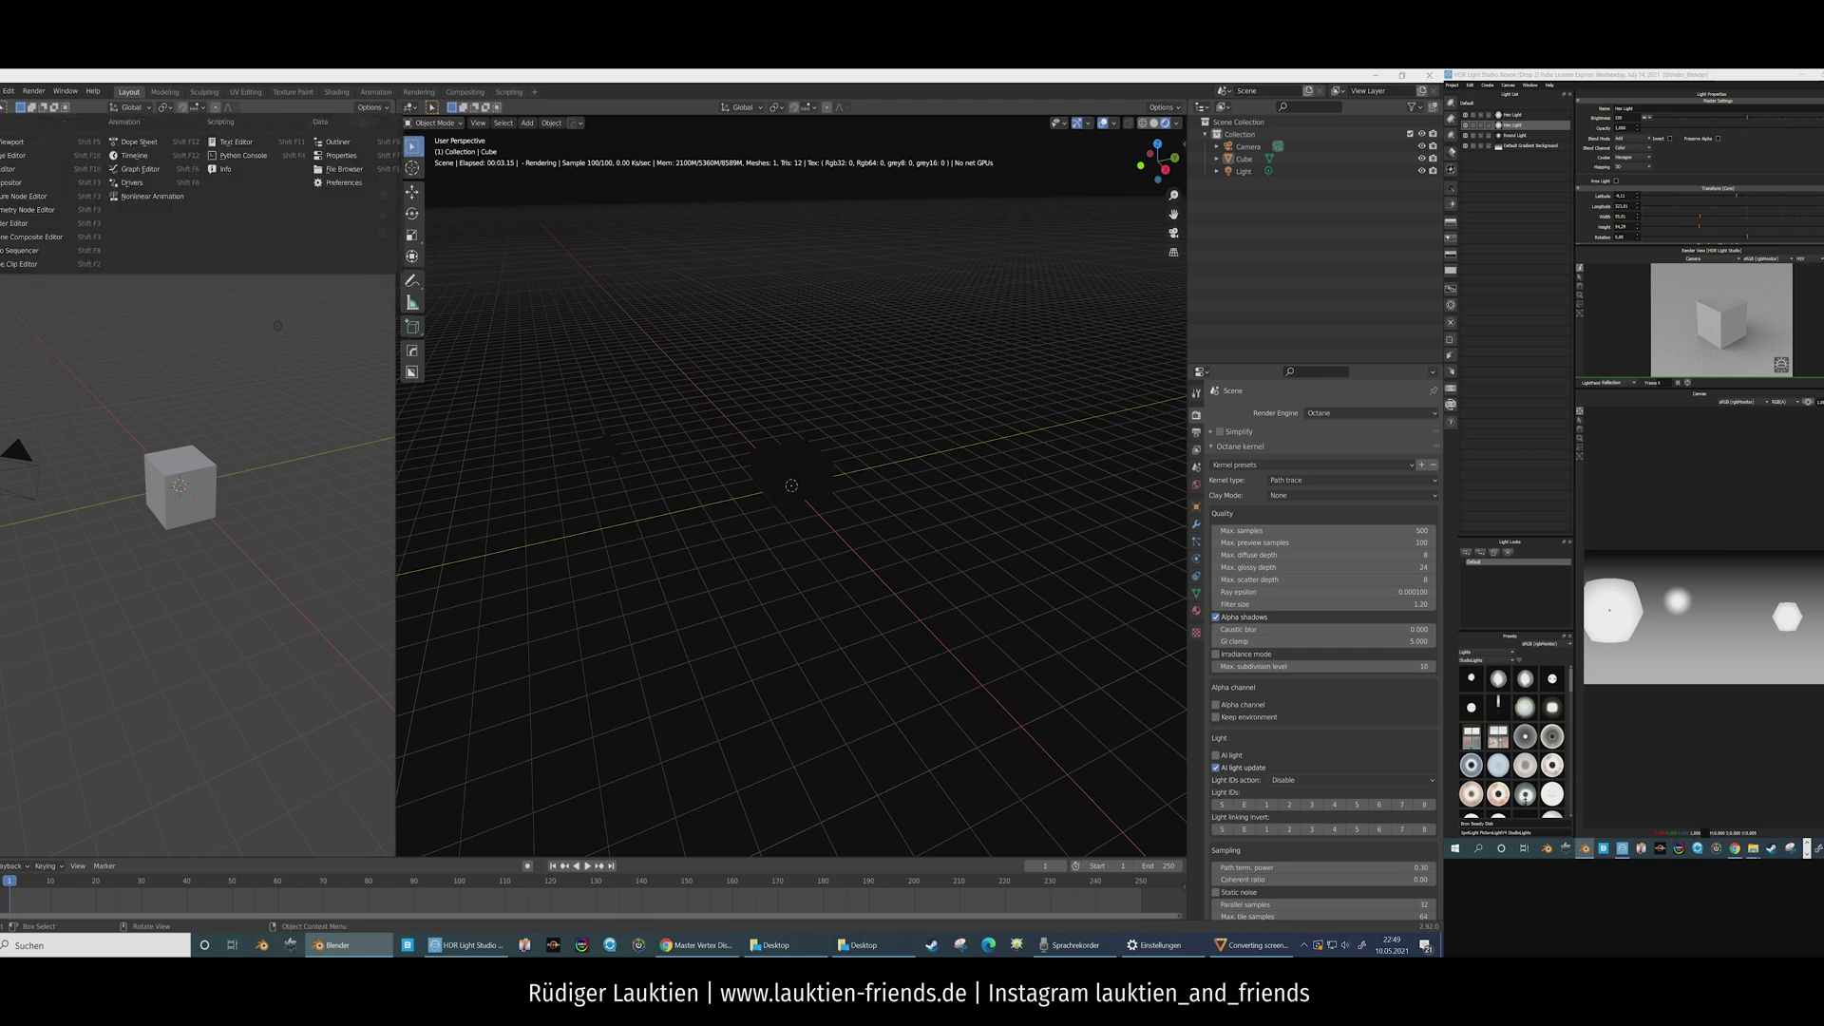
pyautogui.click(19, 224)
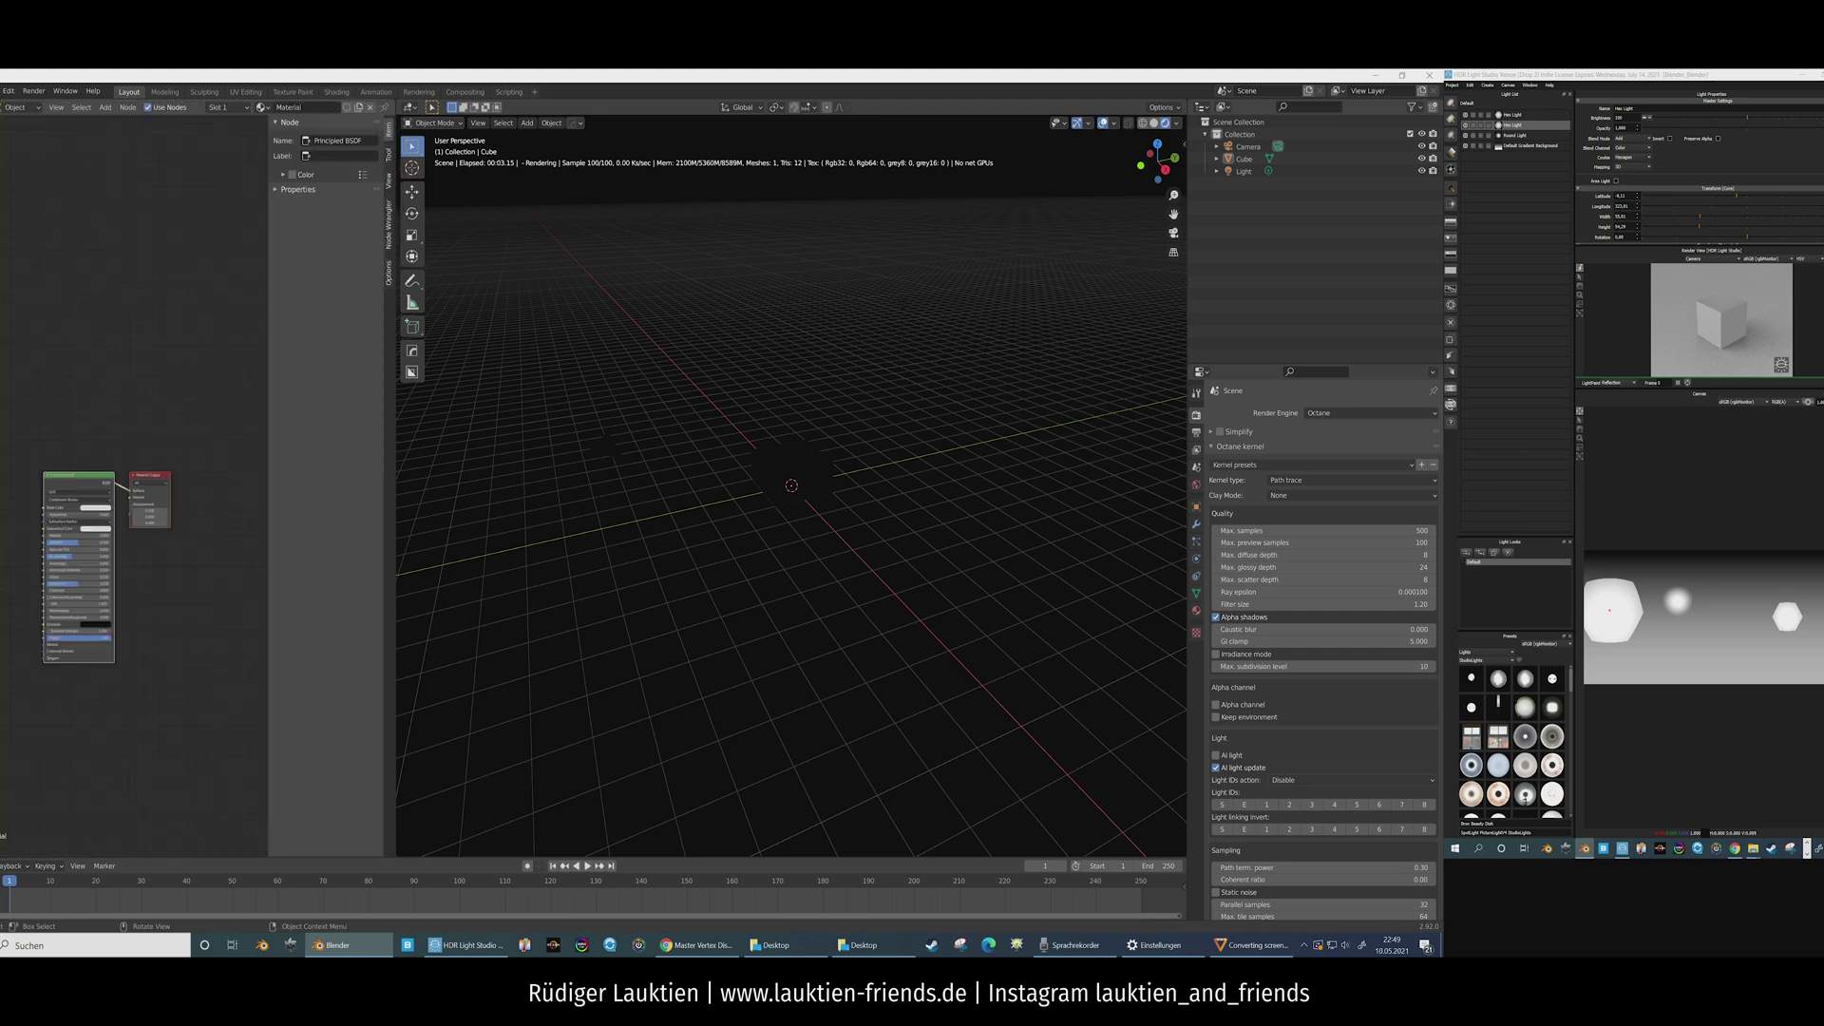
pyautogui.click(21, 107)
pyautogui.click(21, 135)
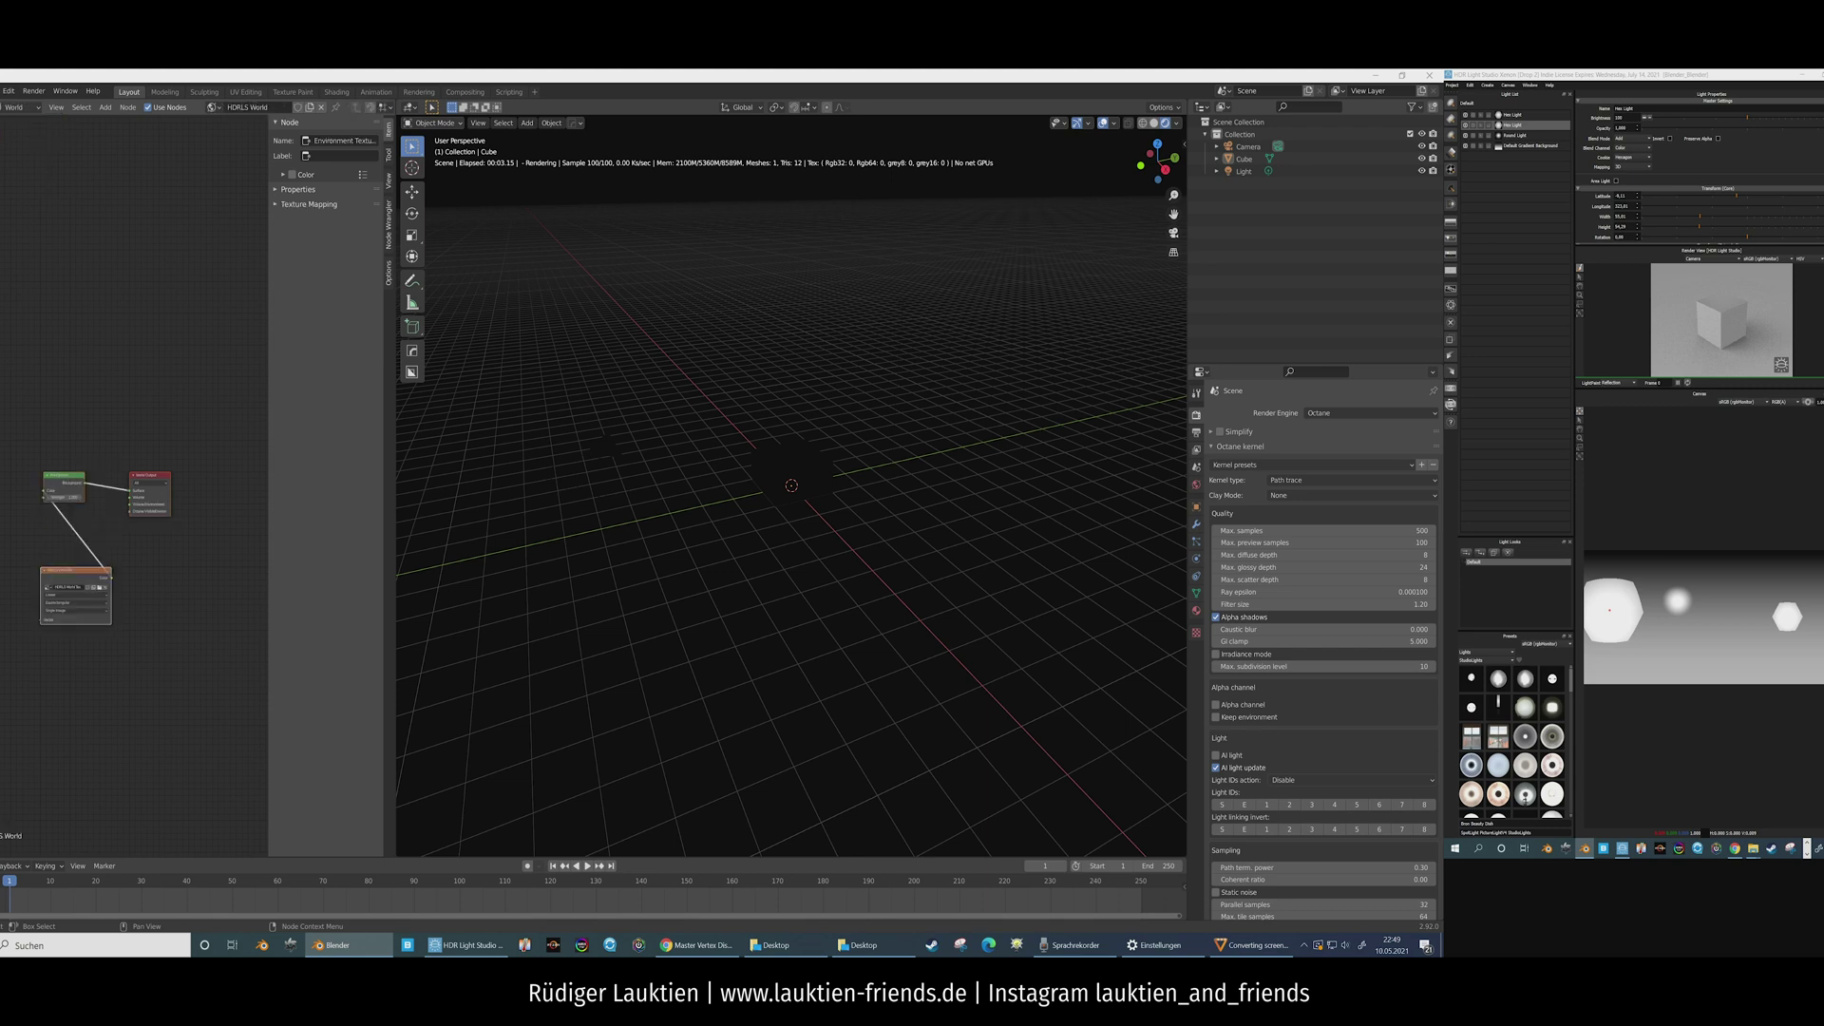
# Step: Hide the node editor's sidebar, widen the editor and lay out the world texture, Background and World Output nodes in sequence
pyautogui.press('n')
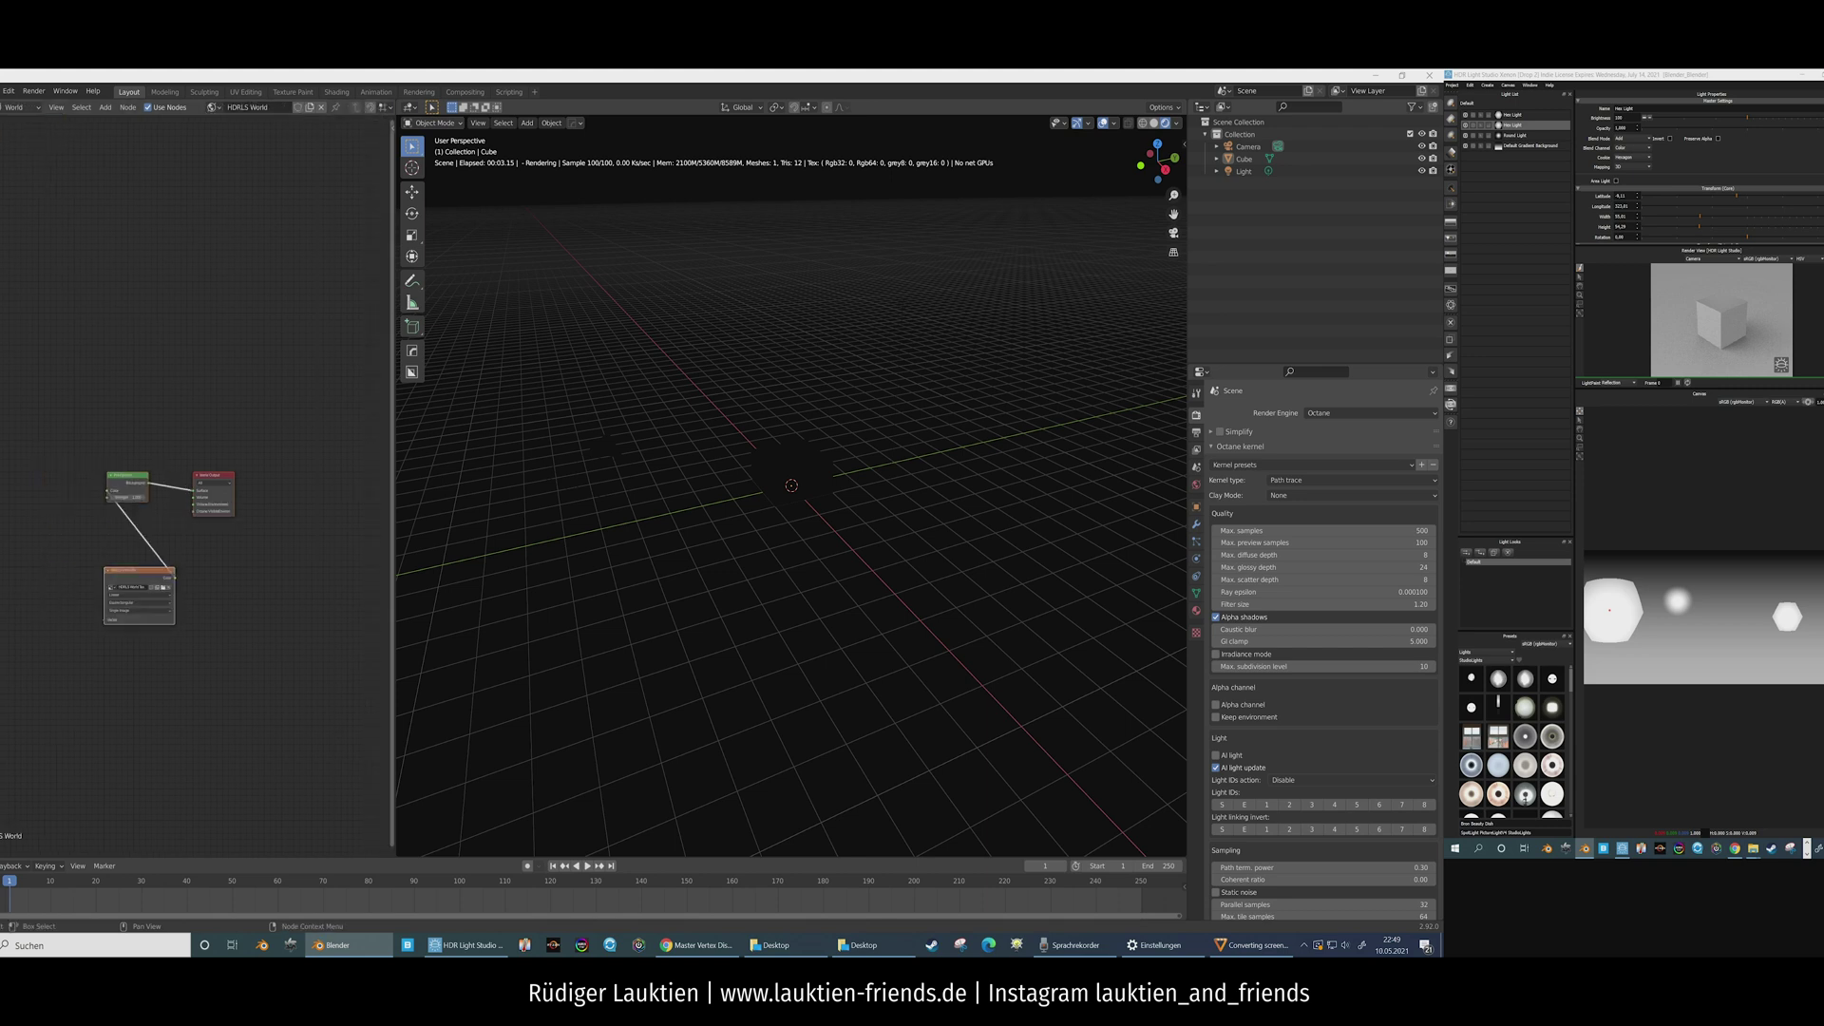
pyautogui.moveTo(393, 475); pyautogui.dragTo(611, 475)
pyautogui.scroll(4, 280, 479)
pyautogui.scroll(1, 285, 484)
pyautogui.moveTo(285, 485)
pyautogui.mouseDown(button='middle')
pyautogui.moveTo(306, 451)
pyautogui.moveTo(288, 486)
pyautogui.moveTo(260, 458)
pyautogui.moveTo(277, 468)
pyautogui.mouseUp(button='middle')
pyautogui.scroll(-3, 292, 488)
pyautogui.moveTo(221, 587); pyautogui.dragTo(88, 505)
pyautogui.moveTo(162, 475); pyautogui.dragTo(237, 501, button='middle')
pyautogui.moveTo(272, 450); pyautogui.dragTo(315, 504)
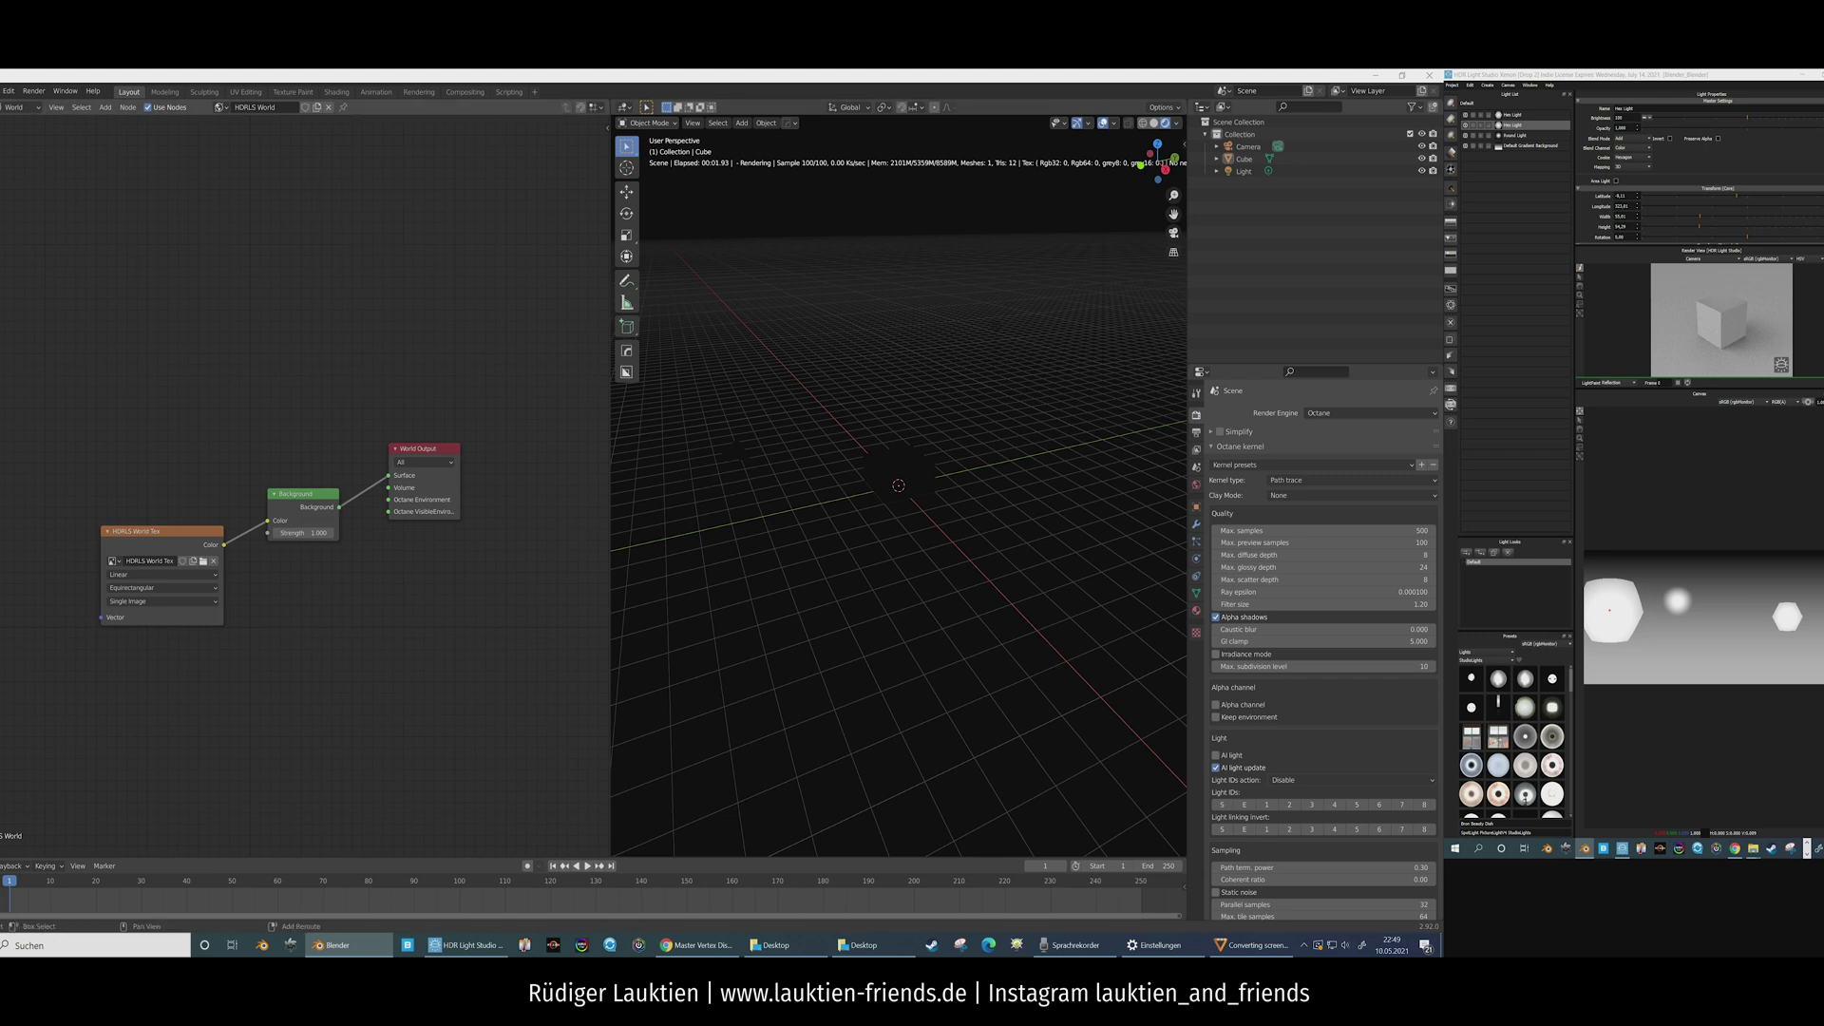
# Step: Add an Octane Texture Environment node below the Background node
pyautogui.hotkey('shift', 'a')
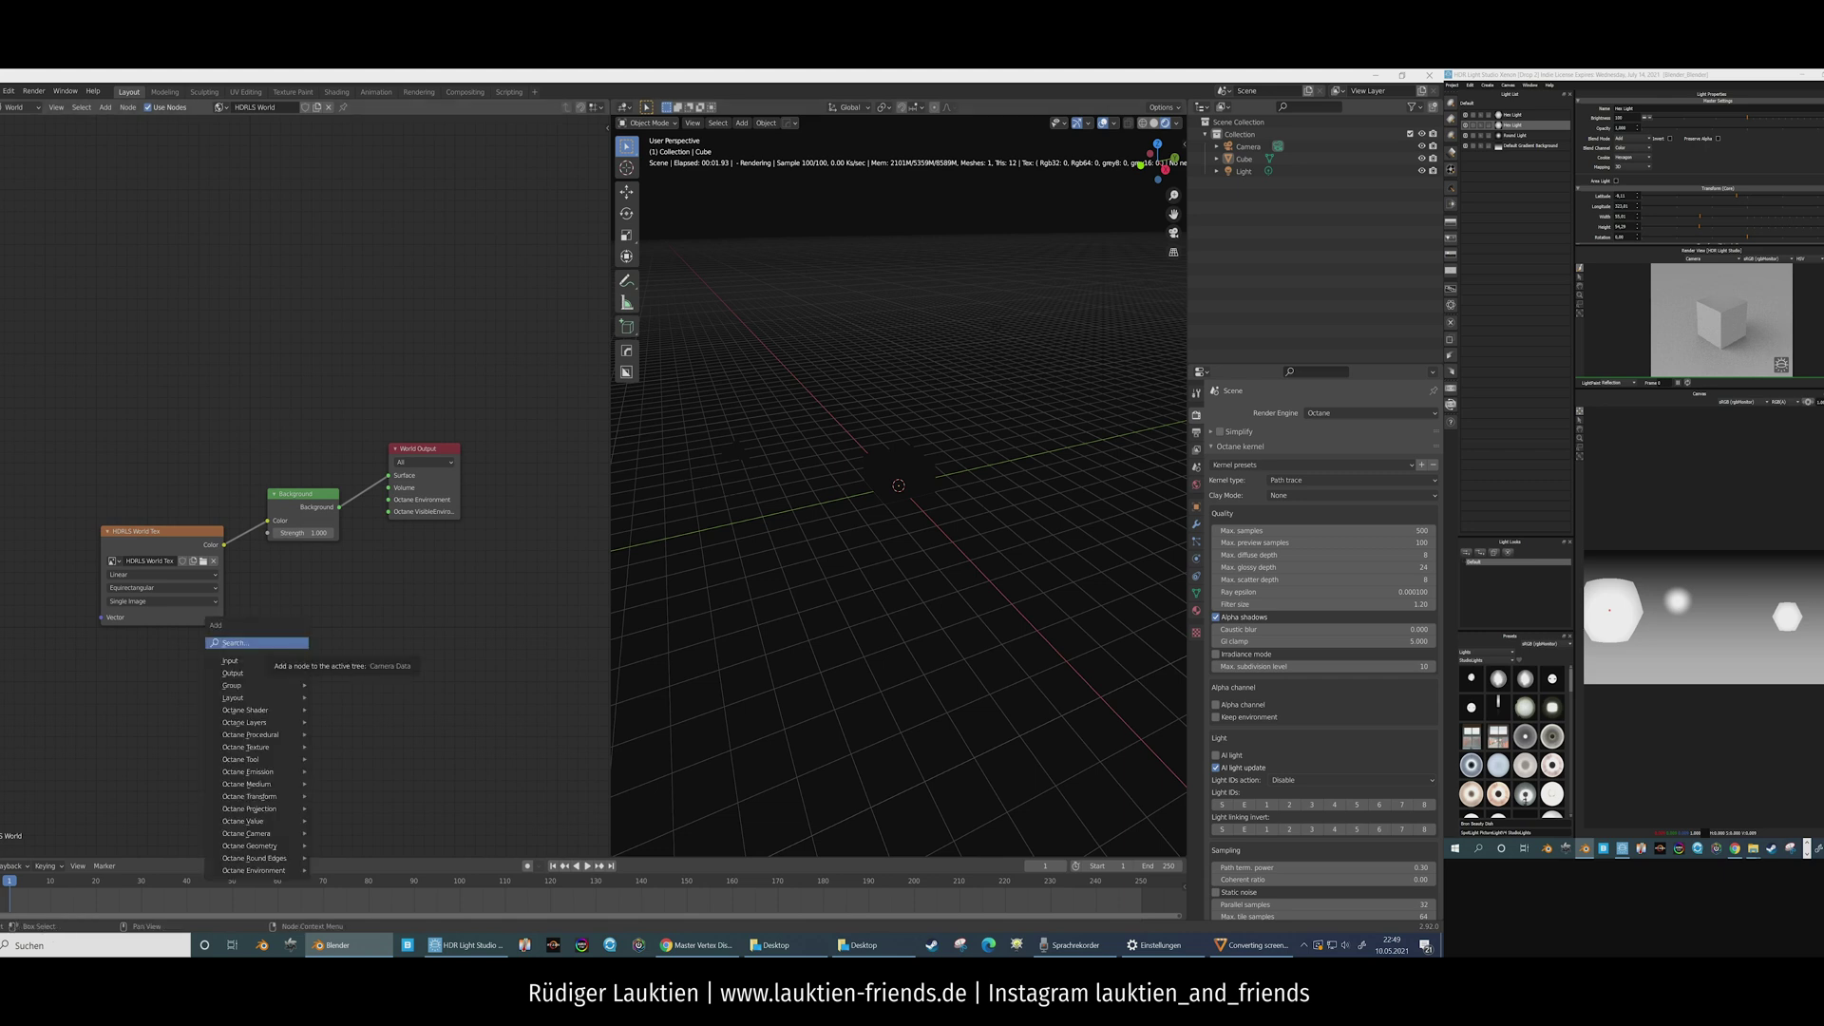
pyautogui.moveTo(256, 709)
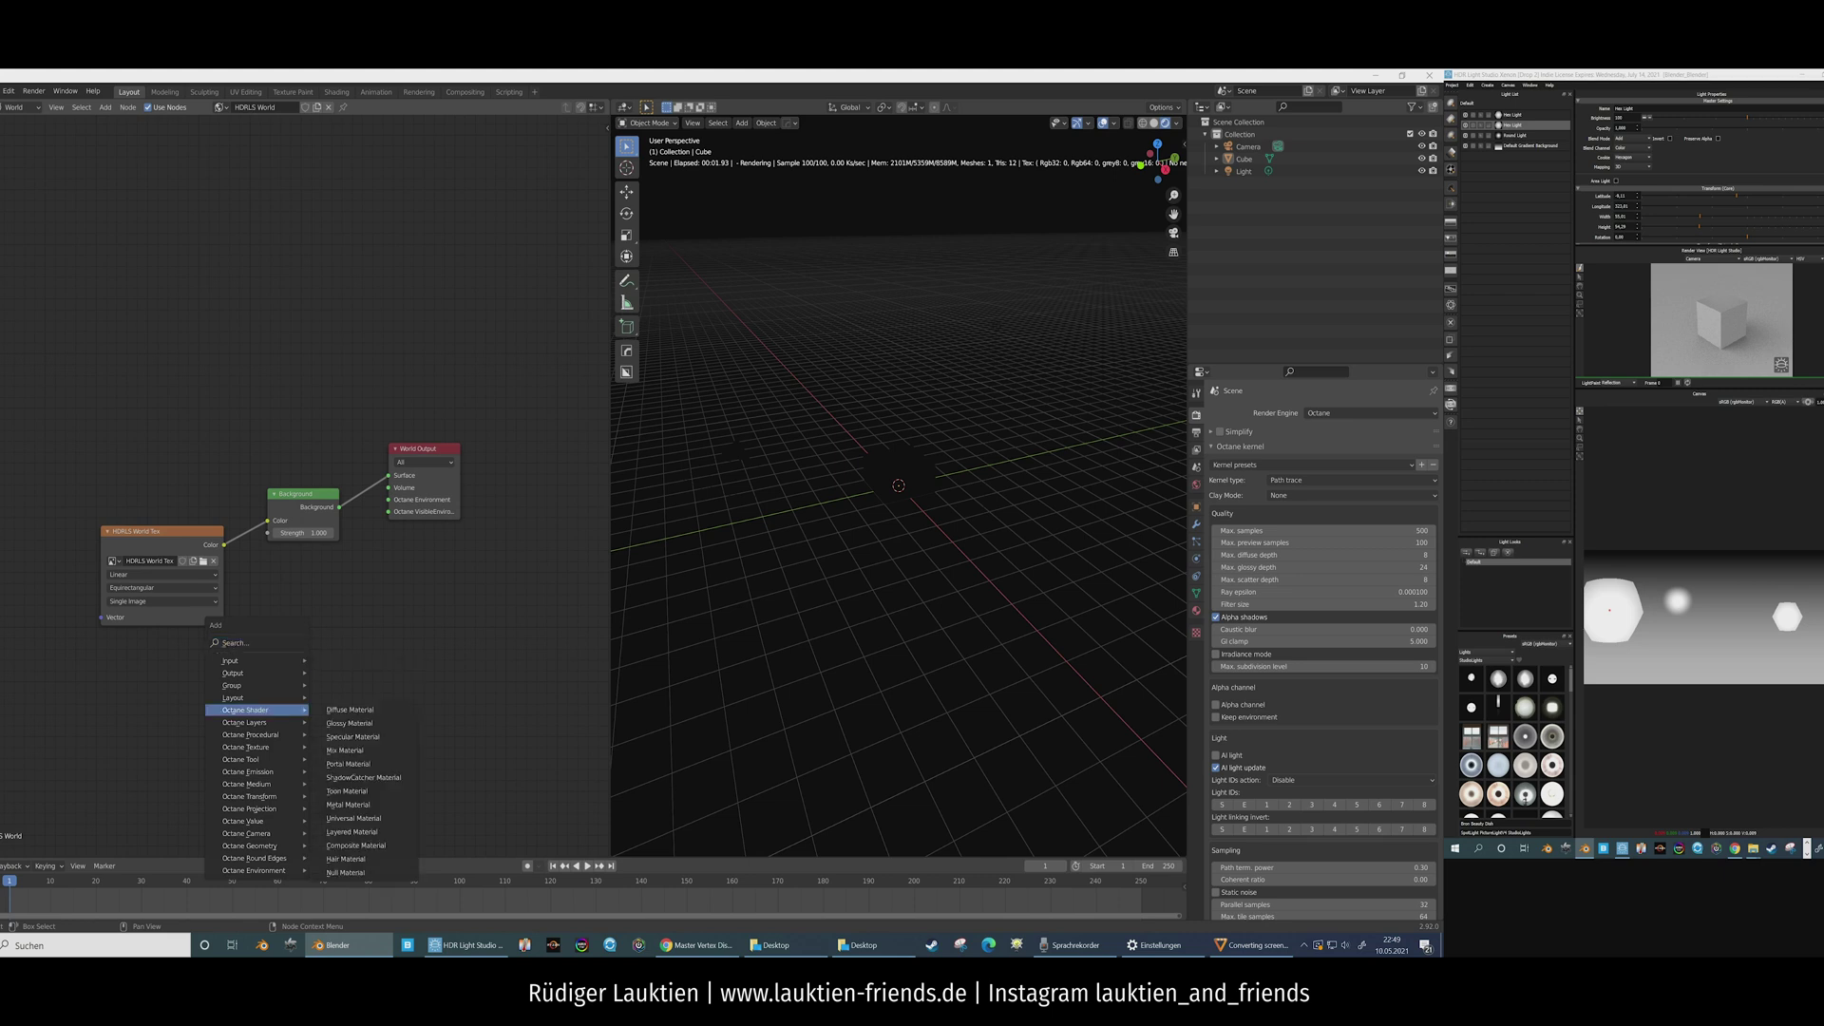
pyautogui.moveTo(254, 870)
pyautogui.click(358, 870)
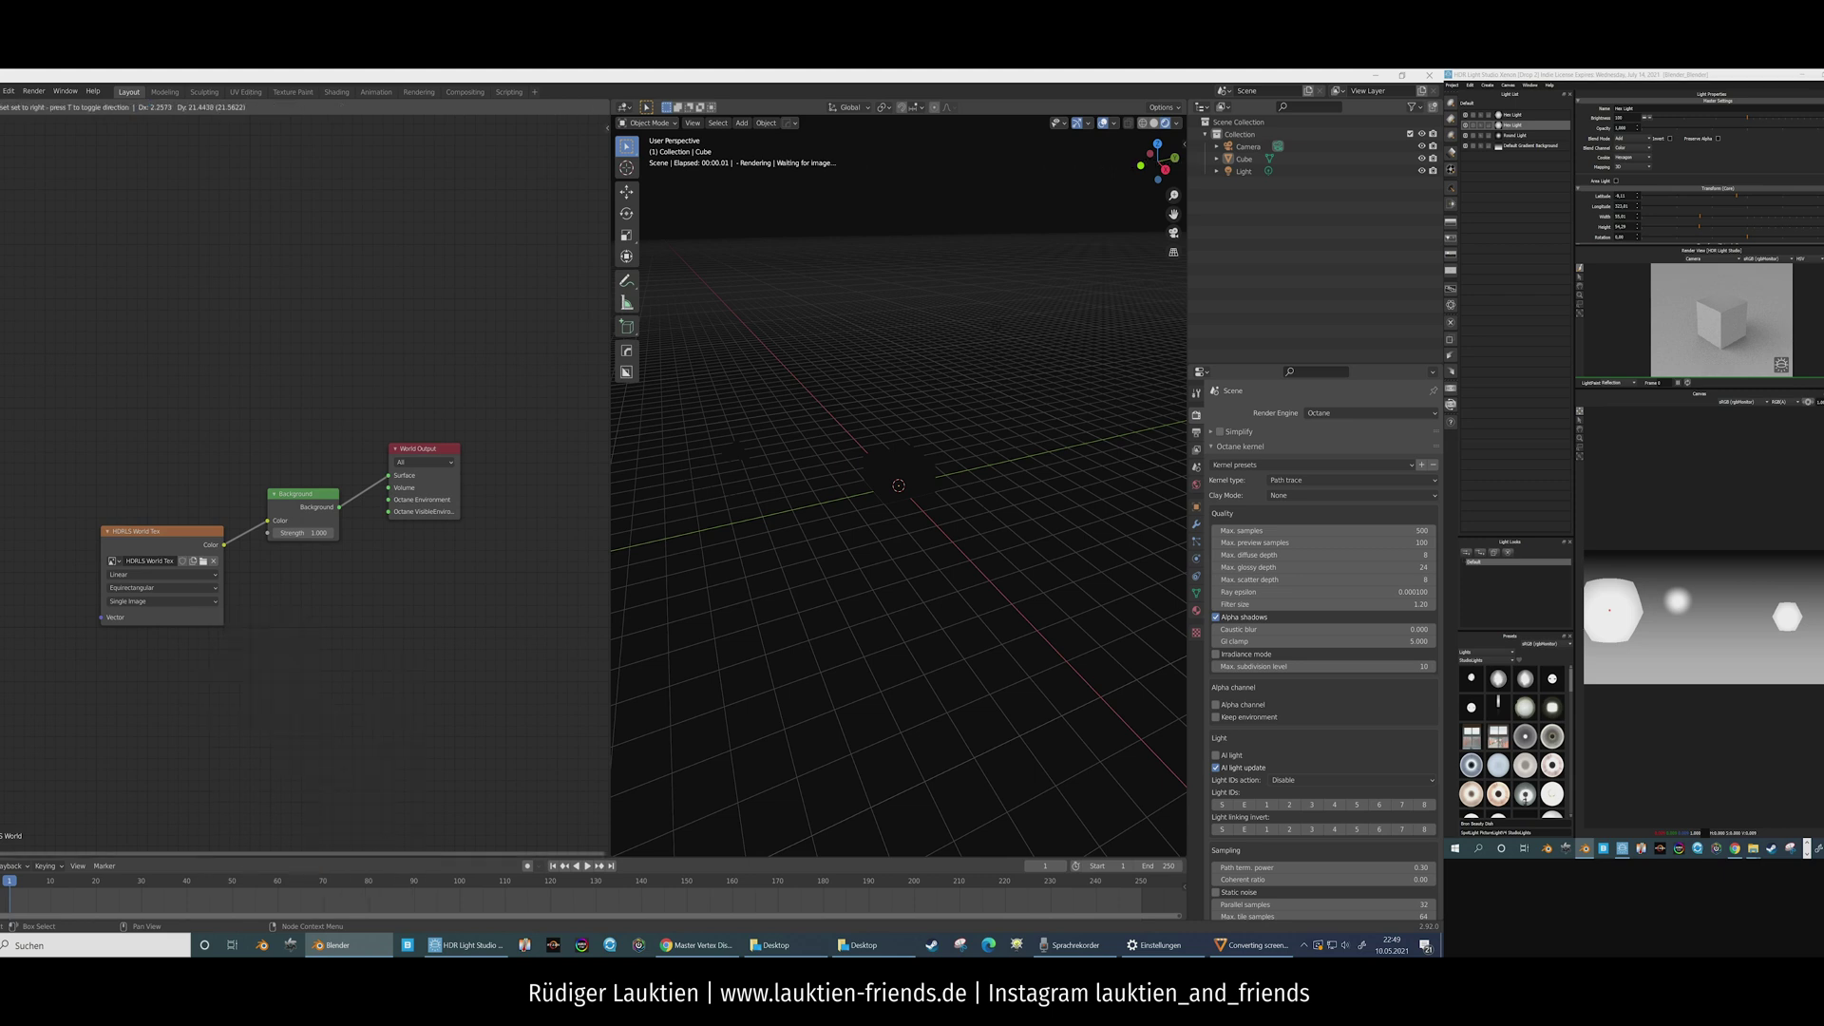
# Step: Add an Octane Image Tex node and link it through the Texture Environment to the World Output's Octane Environment input
pyautogui.hotkey('shift', 'a')
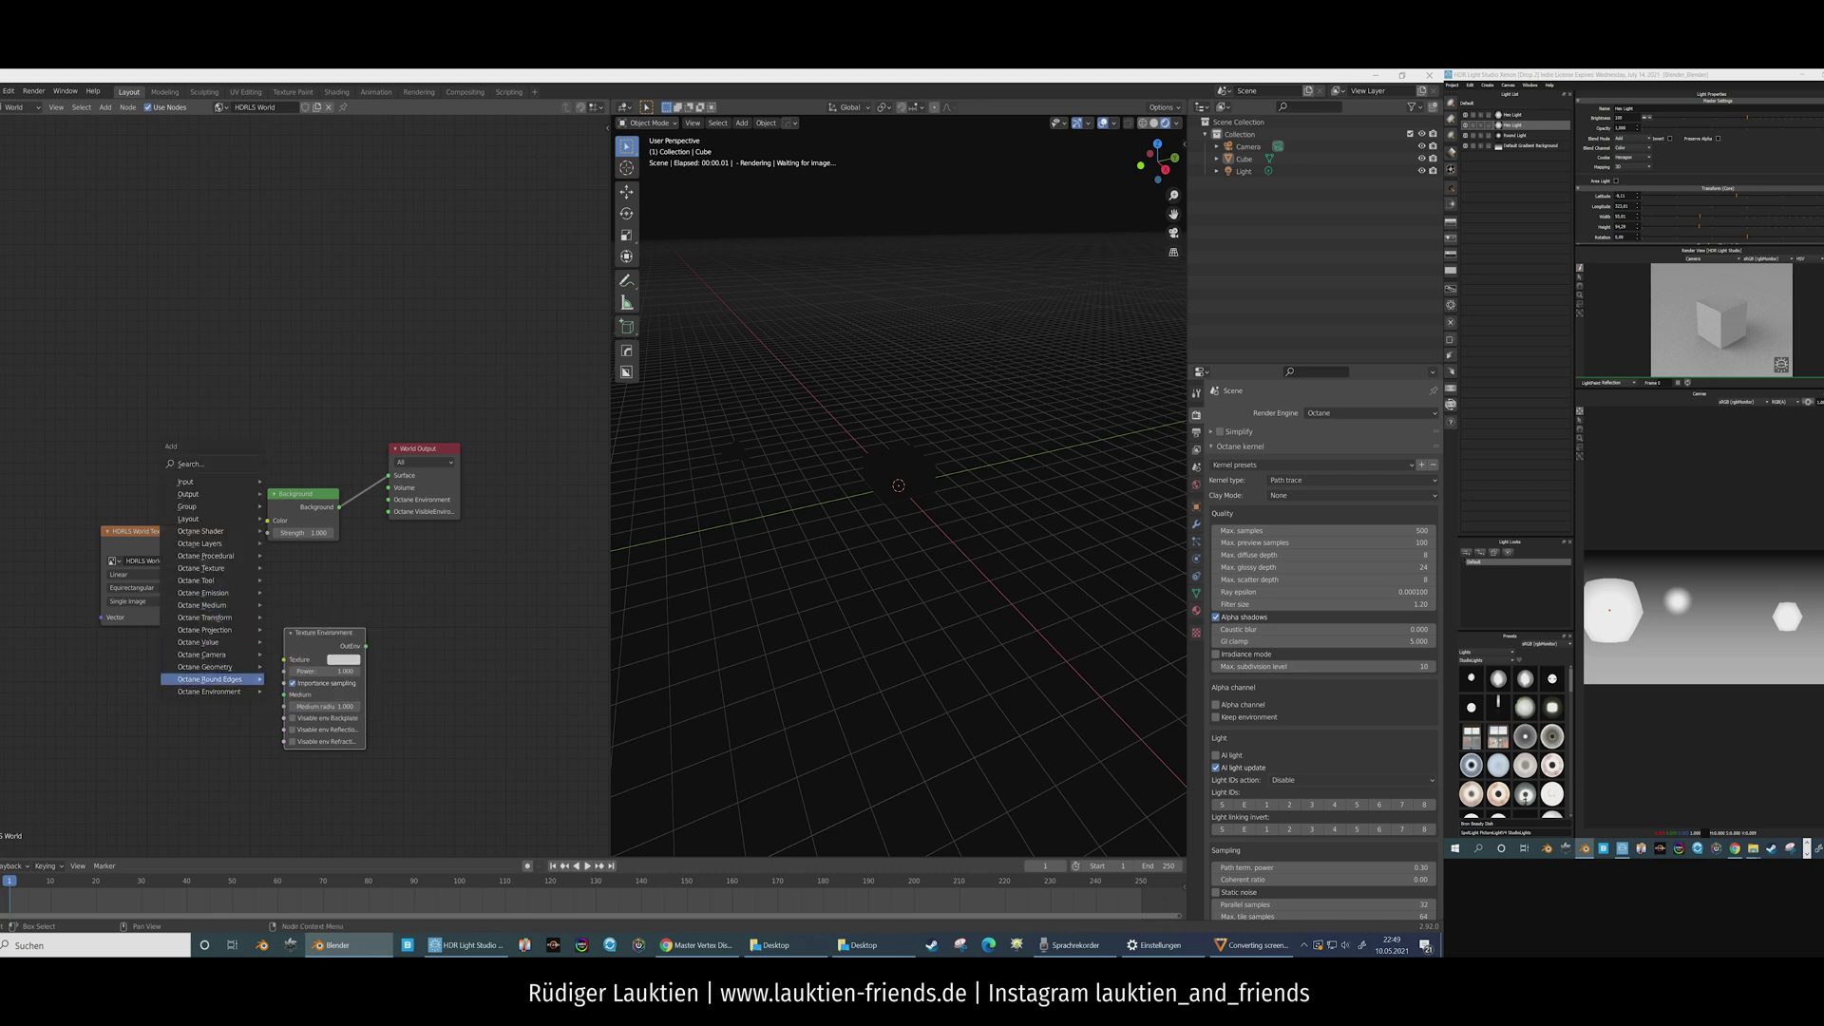
pyautogui.moveTo(205, 667)
pyautogui.click(195, 464)
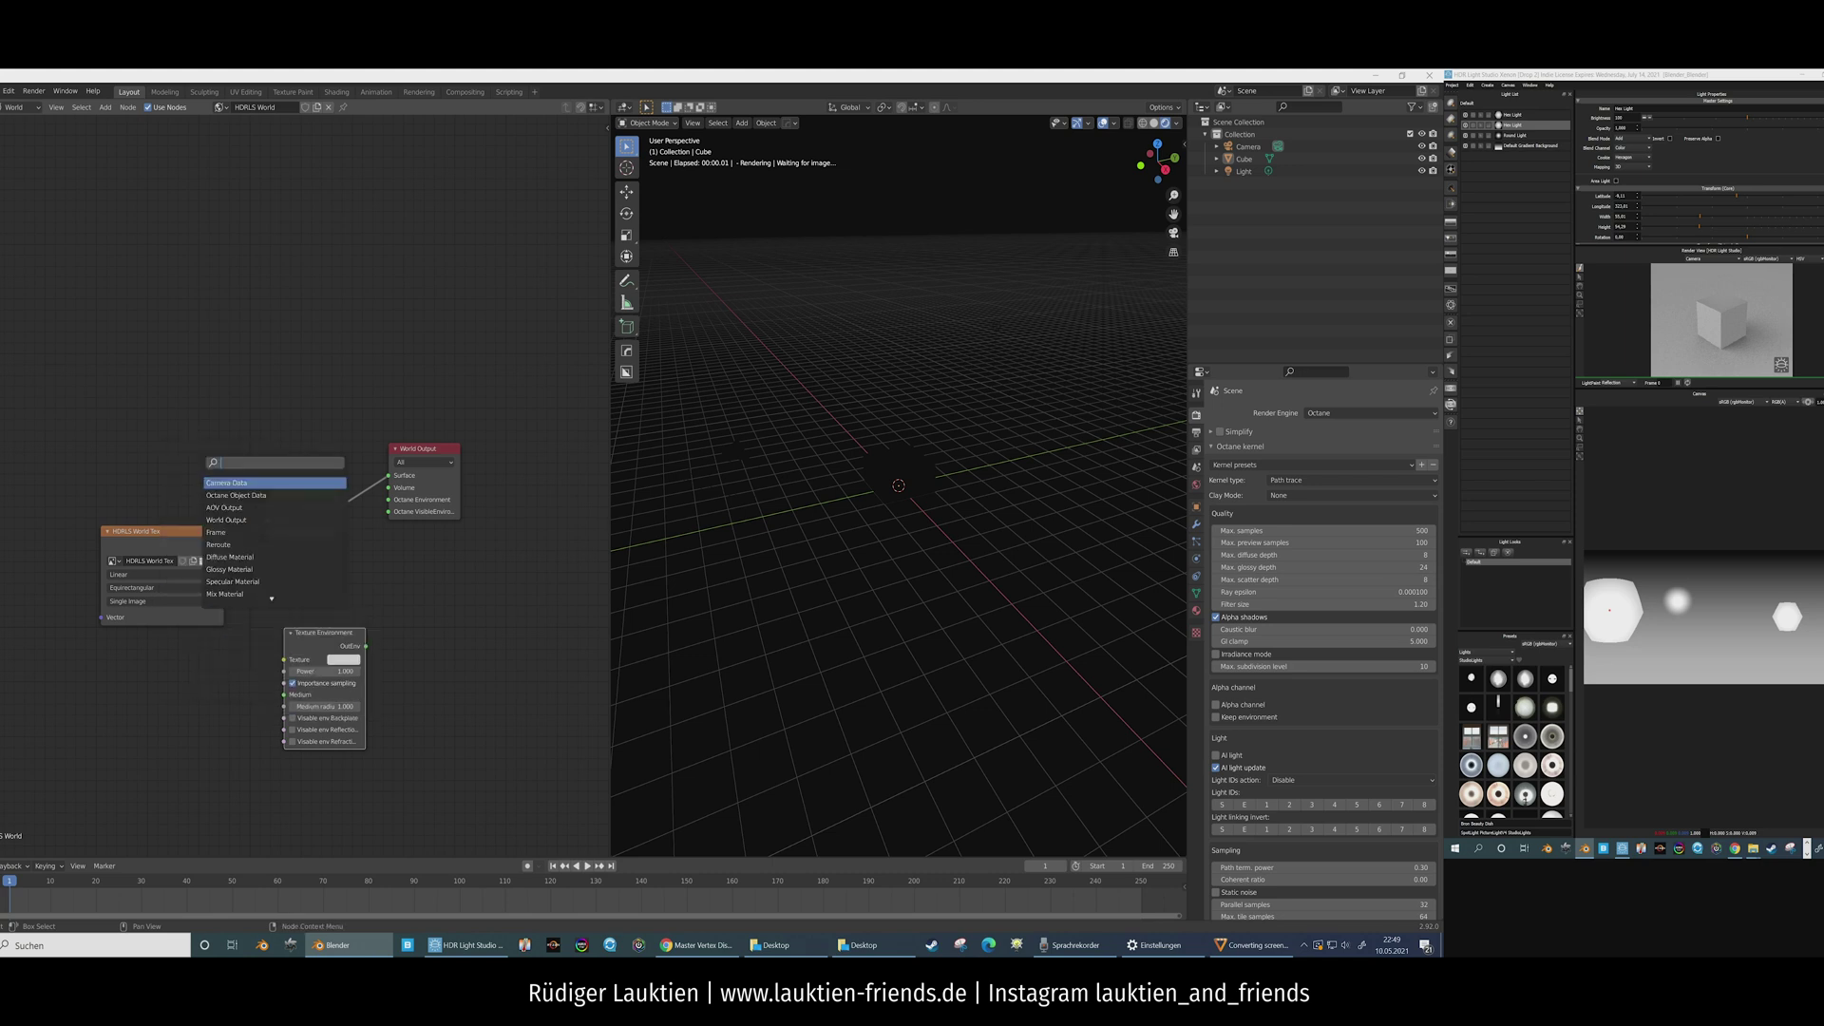
pyautogui.write('im')
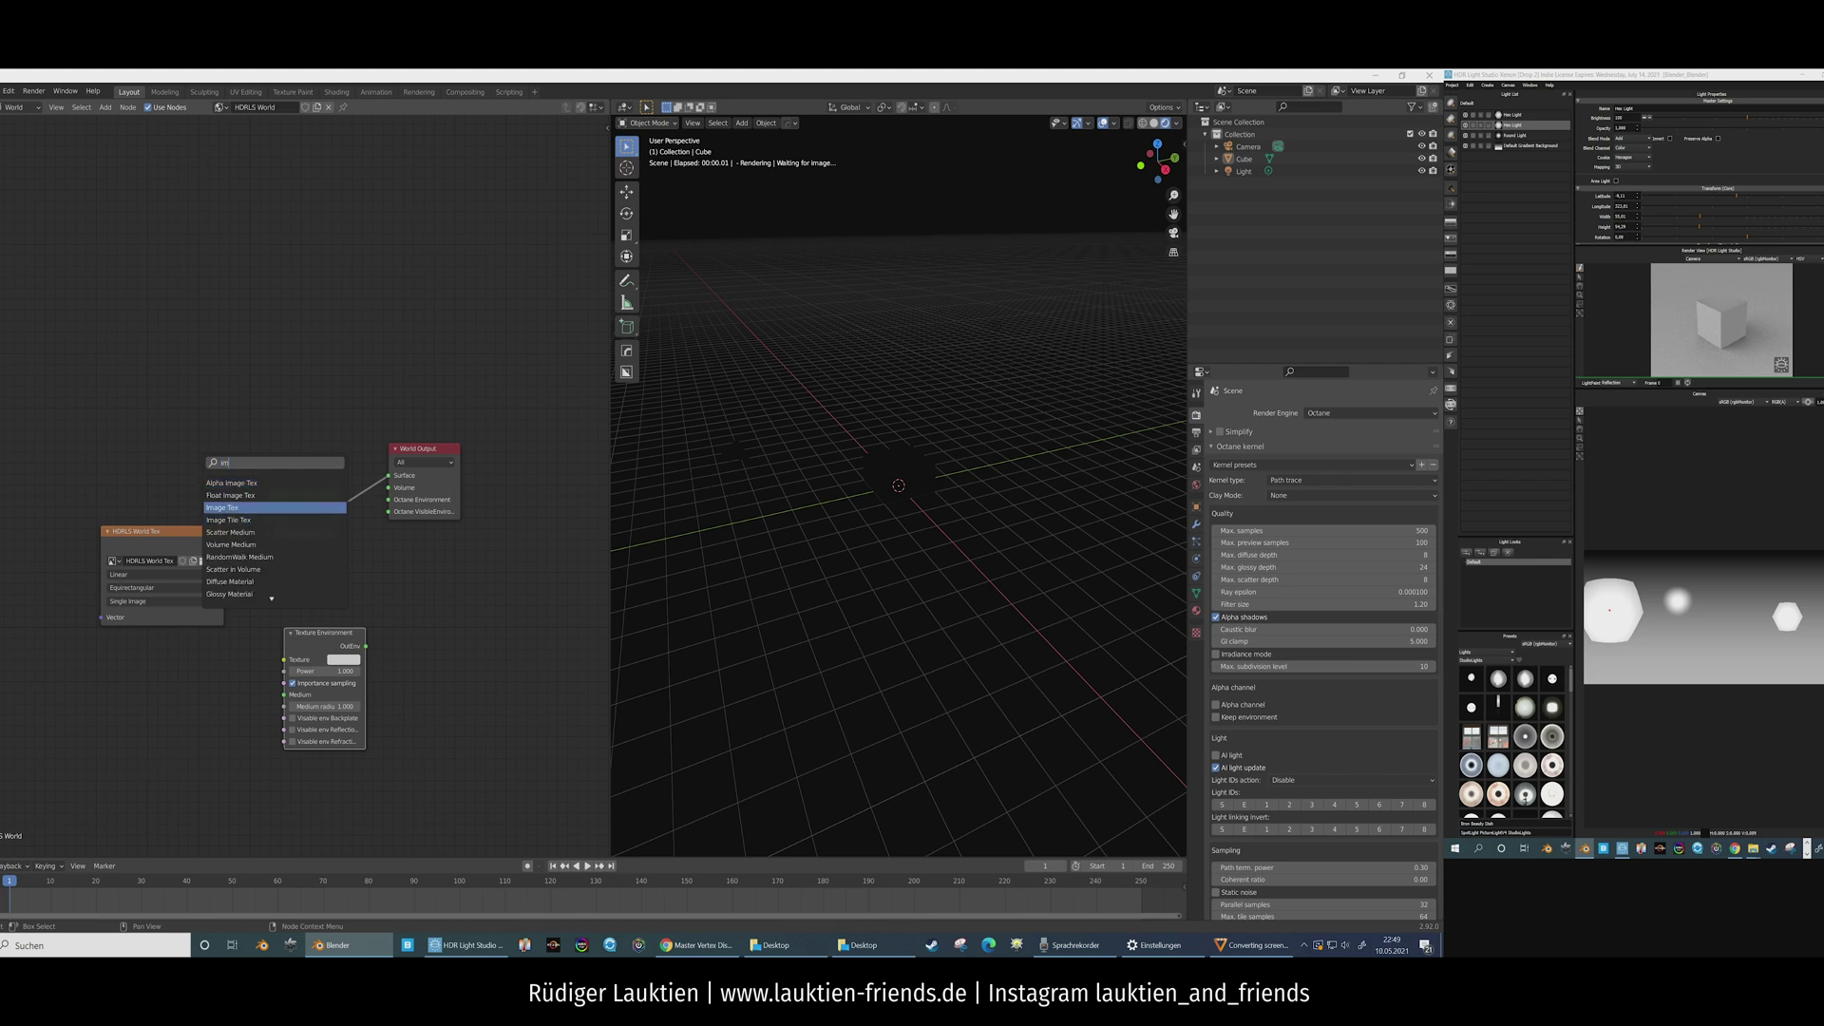
pyautogui.click(225, 508)
pyautogui.click(135, 709)
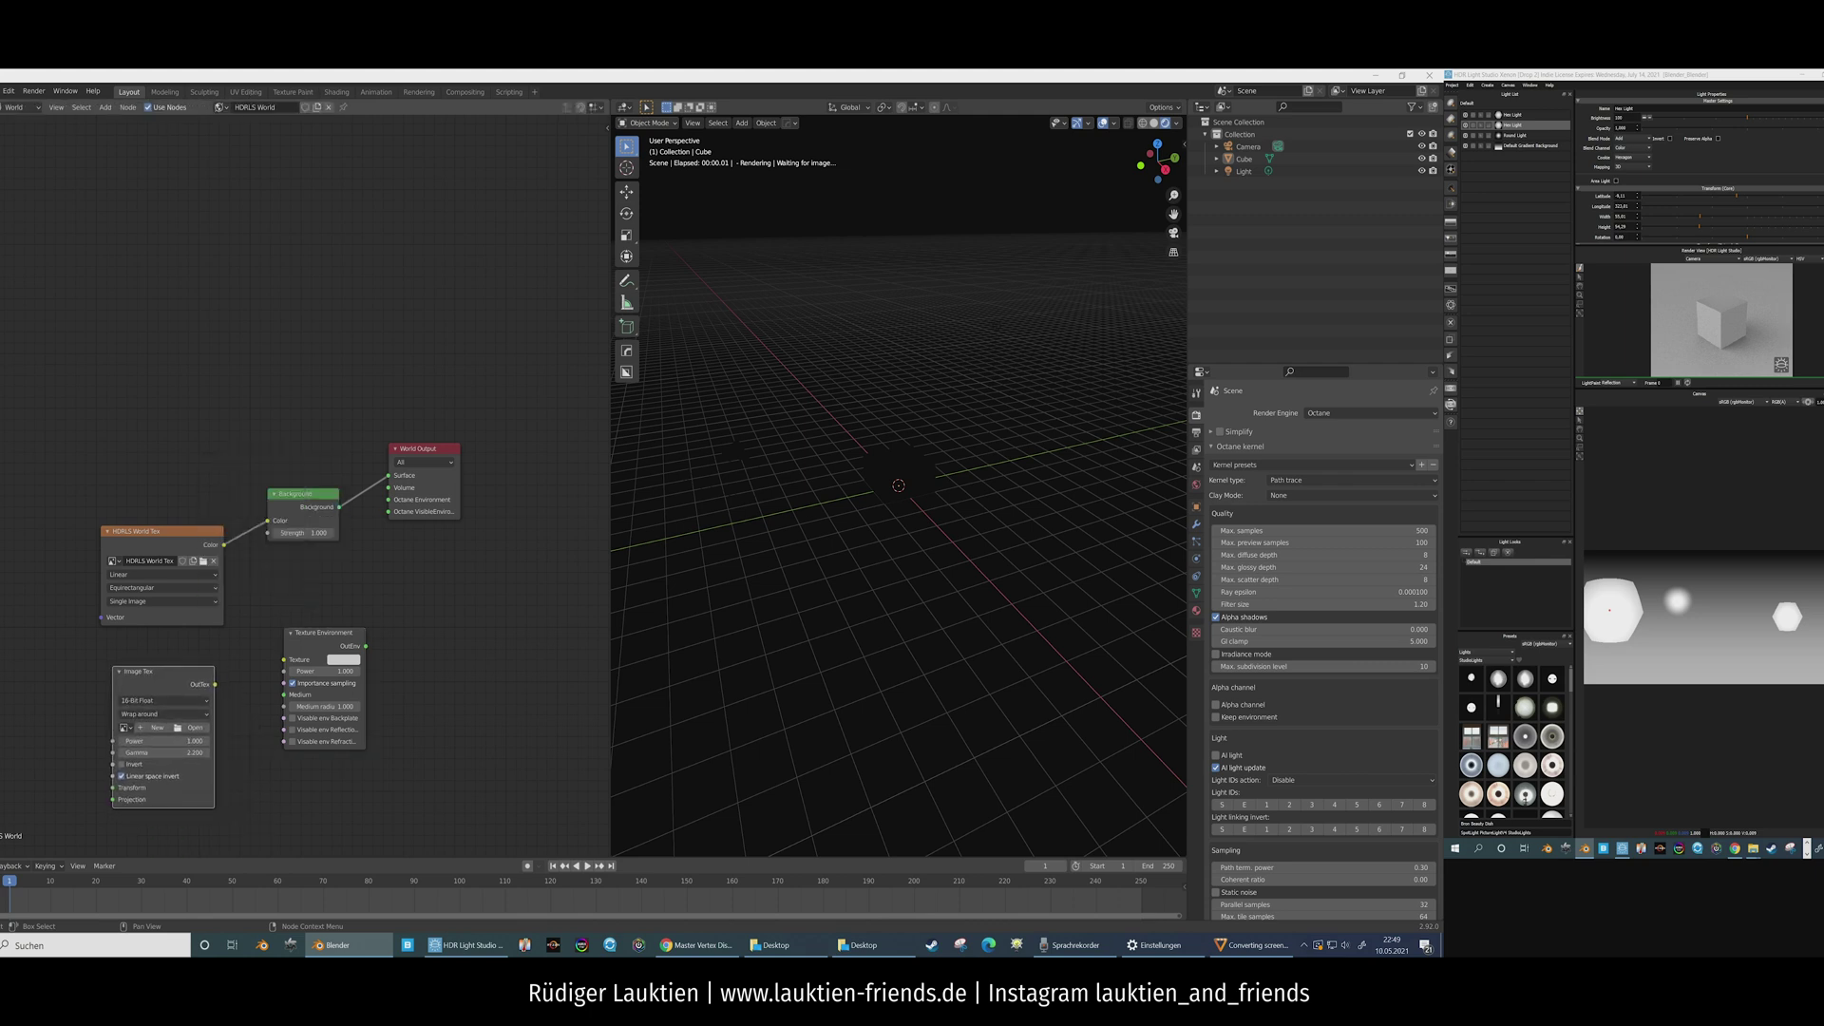
pyautogui.moveTo(215, 684); pyautogui.dragTo(389, 500)
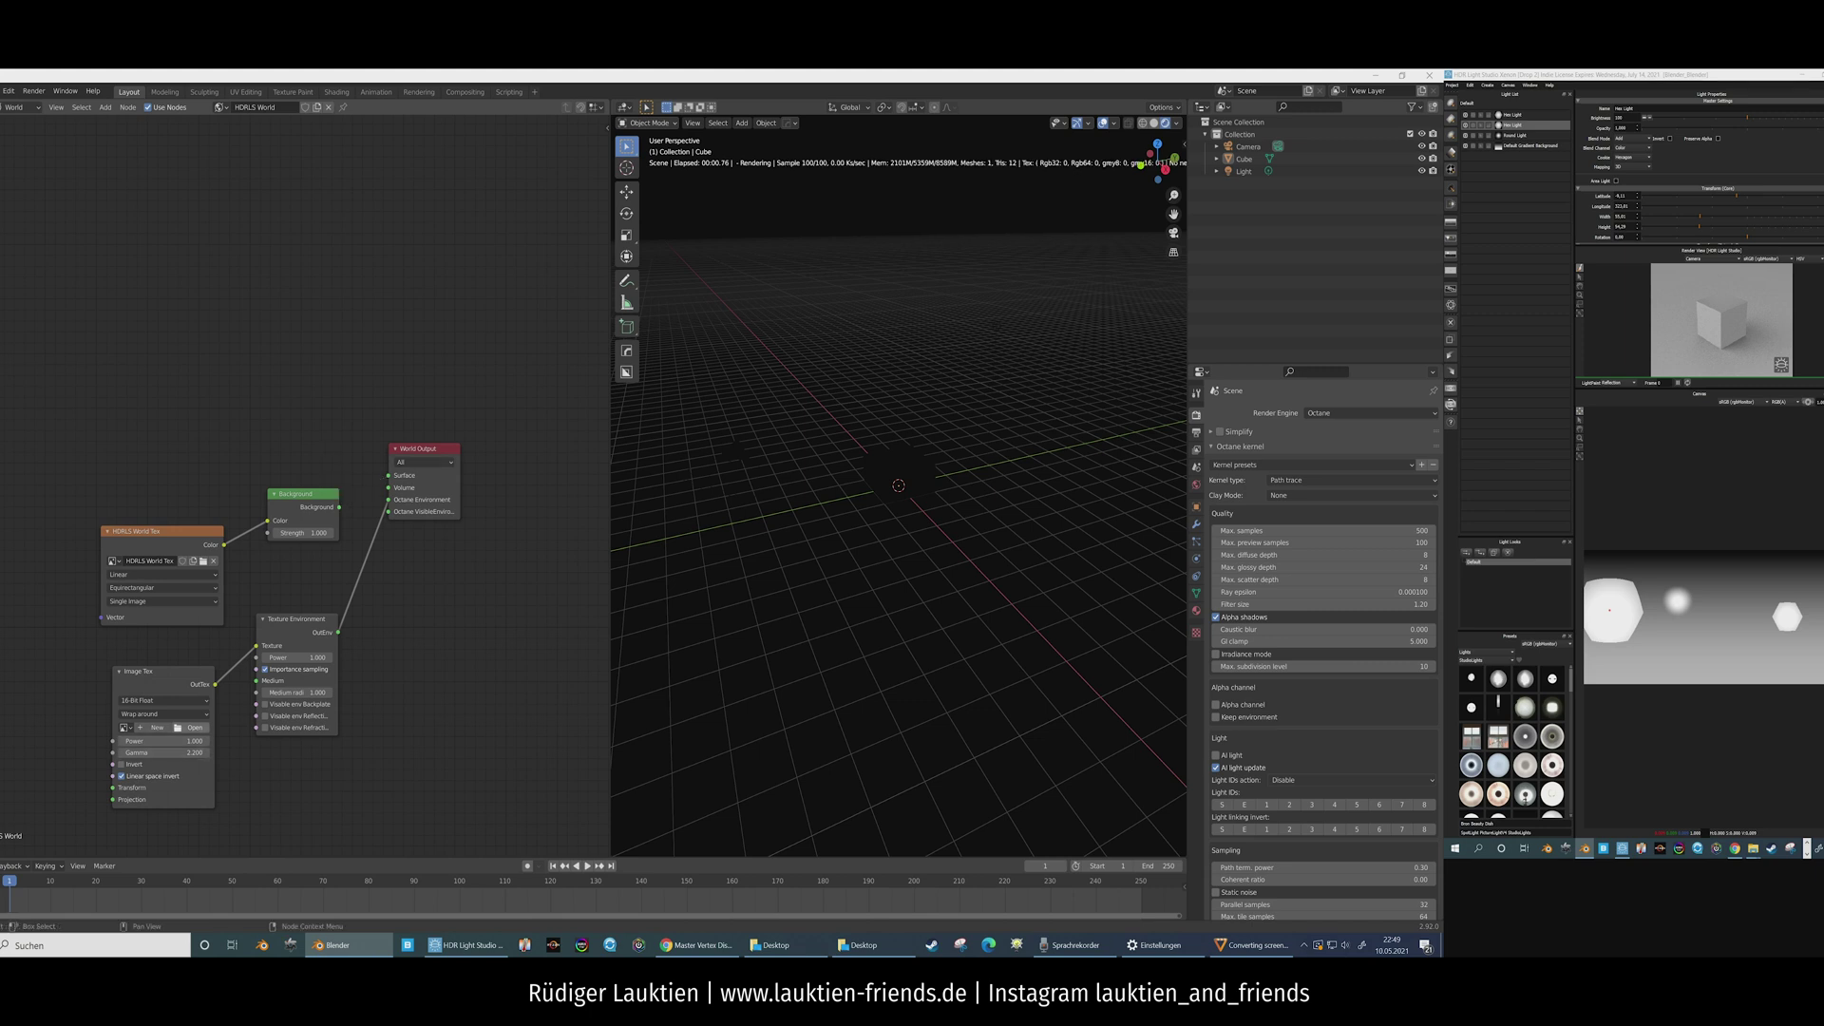
# Step: Load 3.exr from the Desktop's Folge folder into the Image Tex node
pyautogui.click(193, 727)
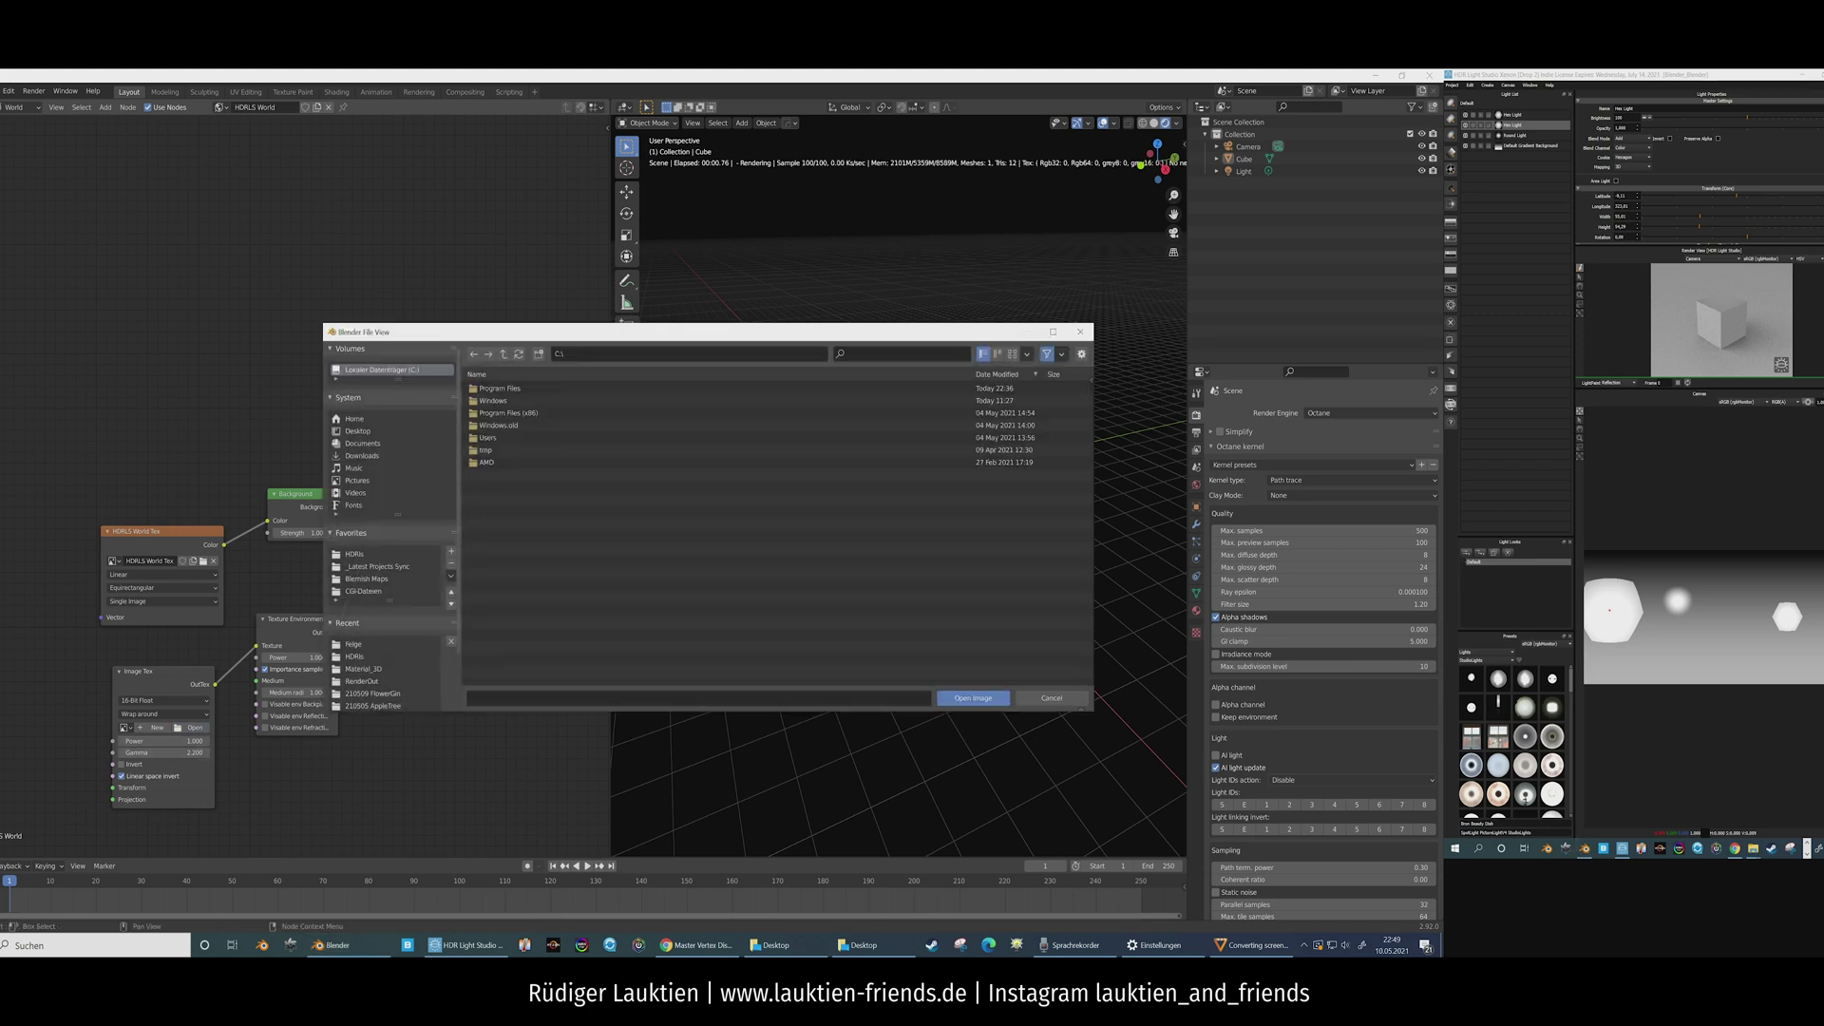
pyautogui.click(354, 644)
pyautogui.click(531, 388)
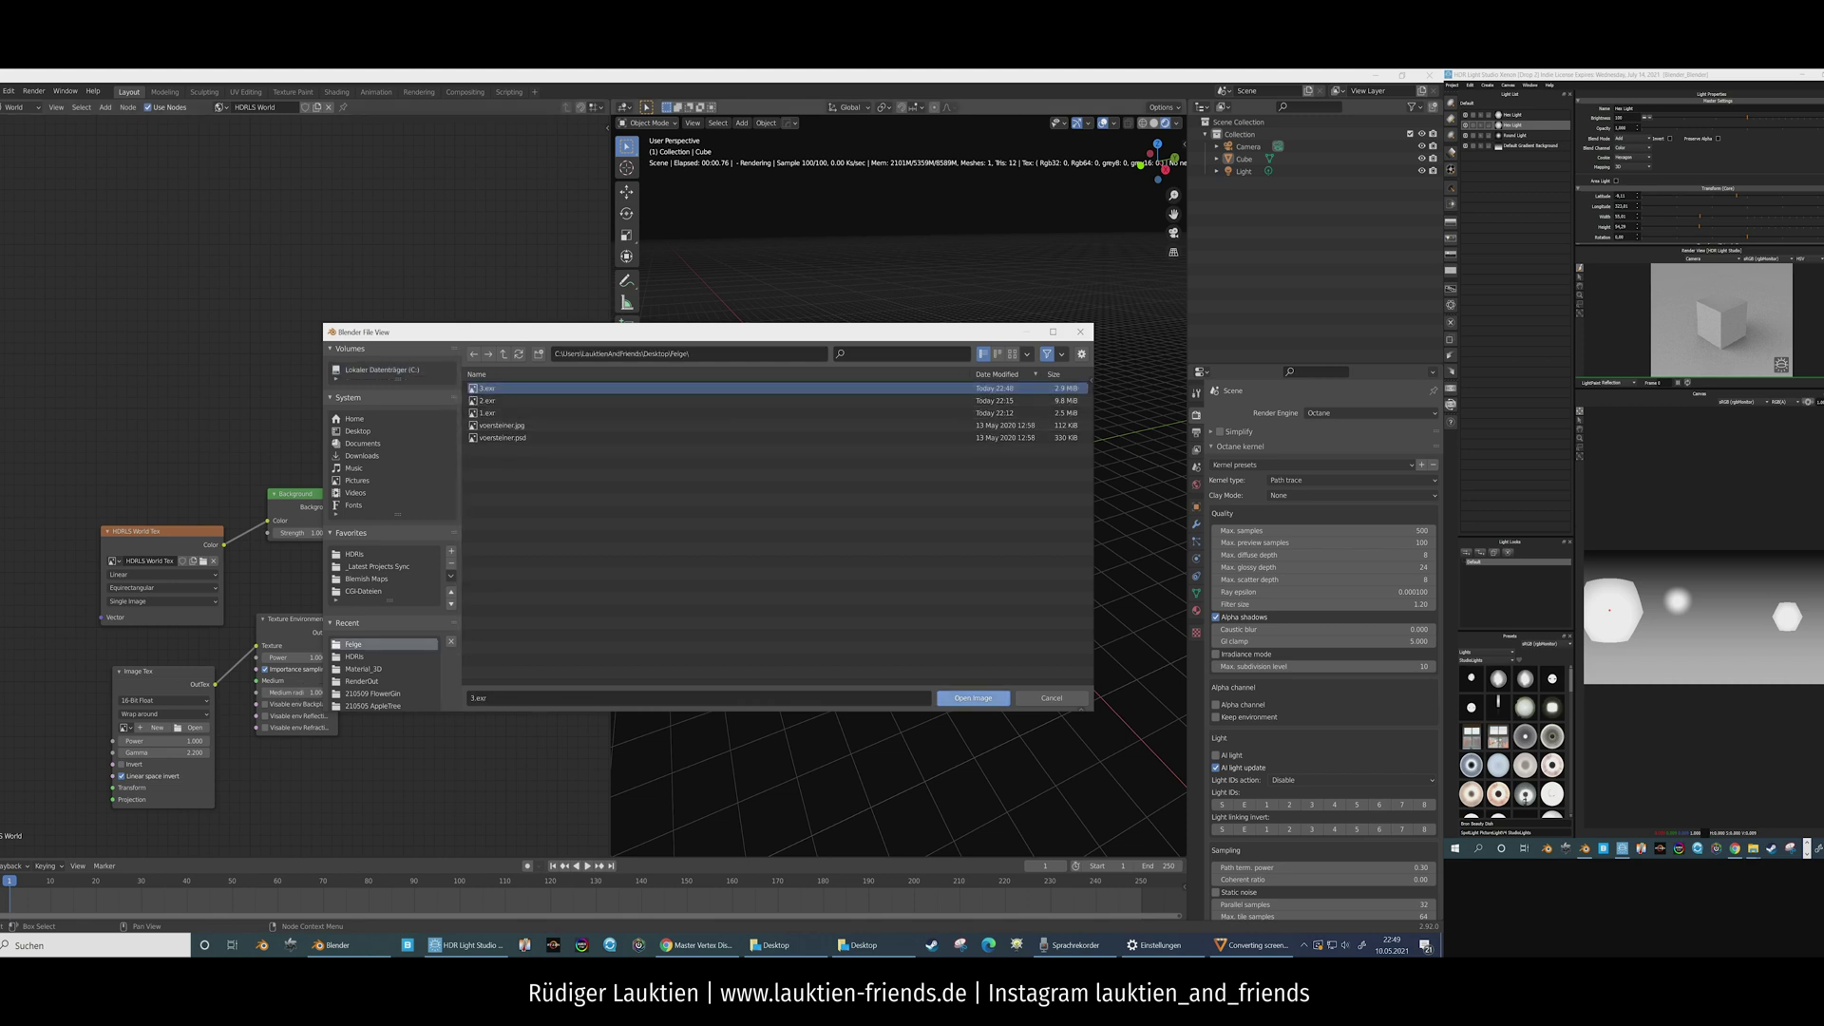
pyautogui.click(972, 698)
# Step: Shift the Octane image texture node slightly and set its gamma to 1
pyautogui.moveTo(157, 672); pyautogui.dragTo(146, 661)
pyautogui.click(152, 757)
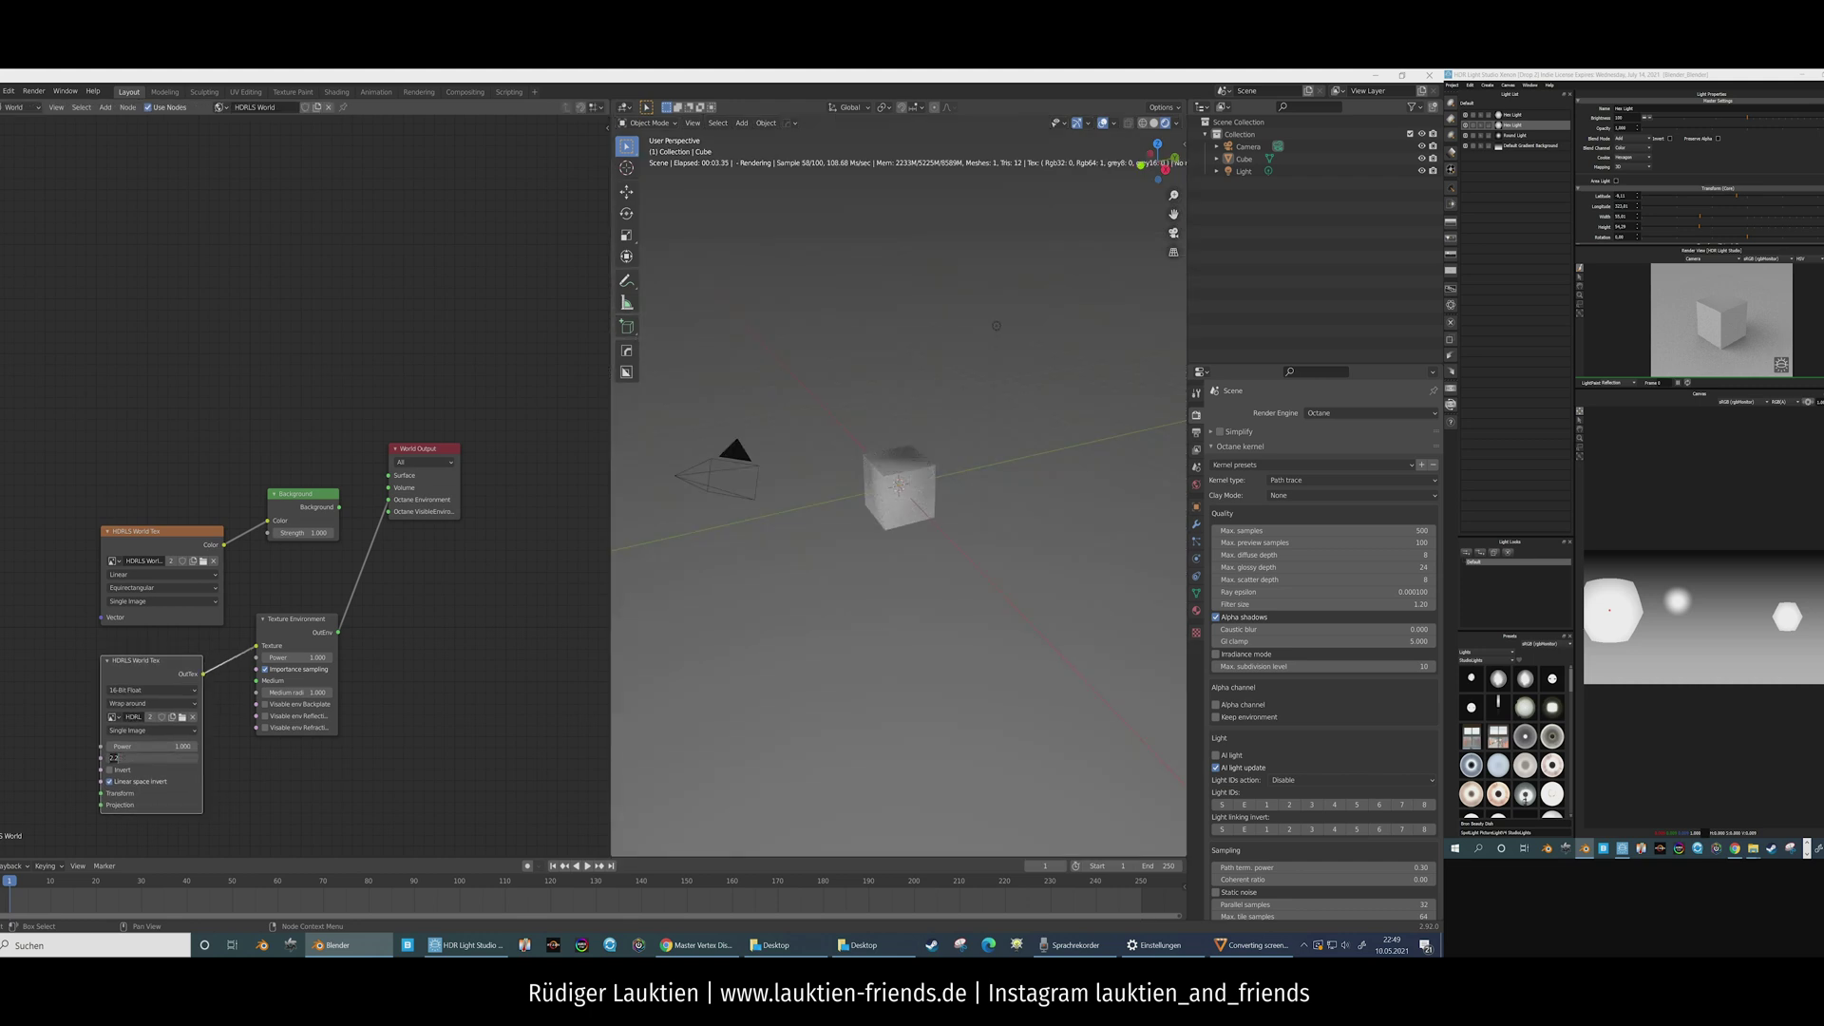
pyautogui.write('2.2')
pyautogui.press('Return')
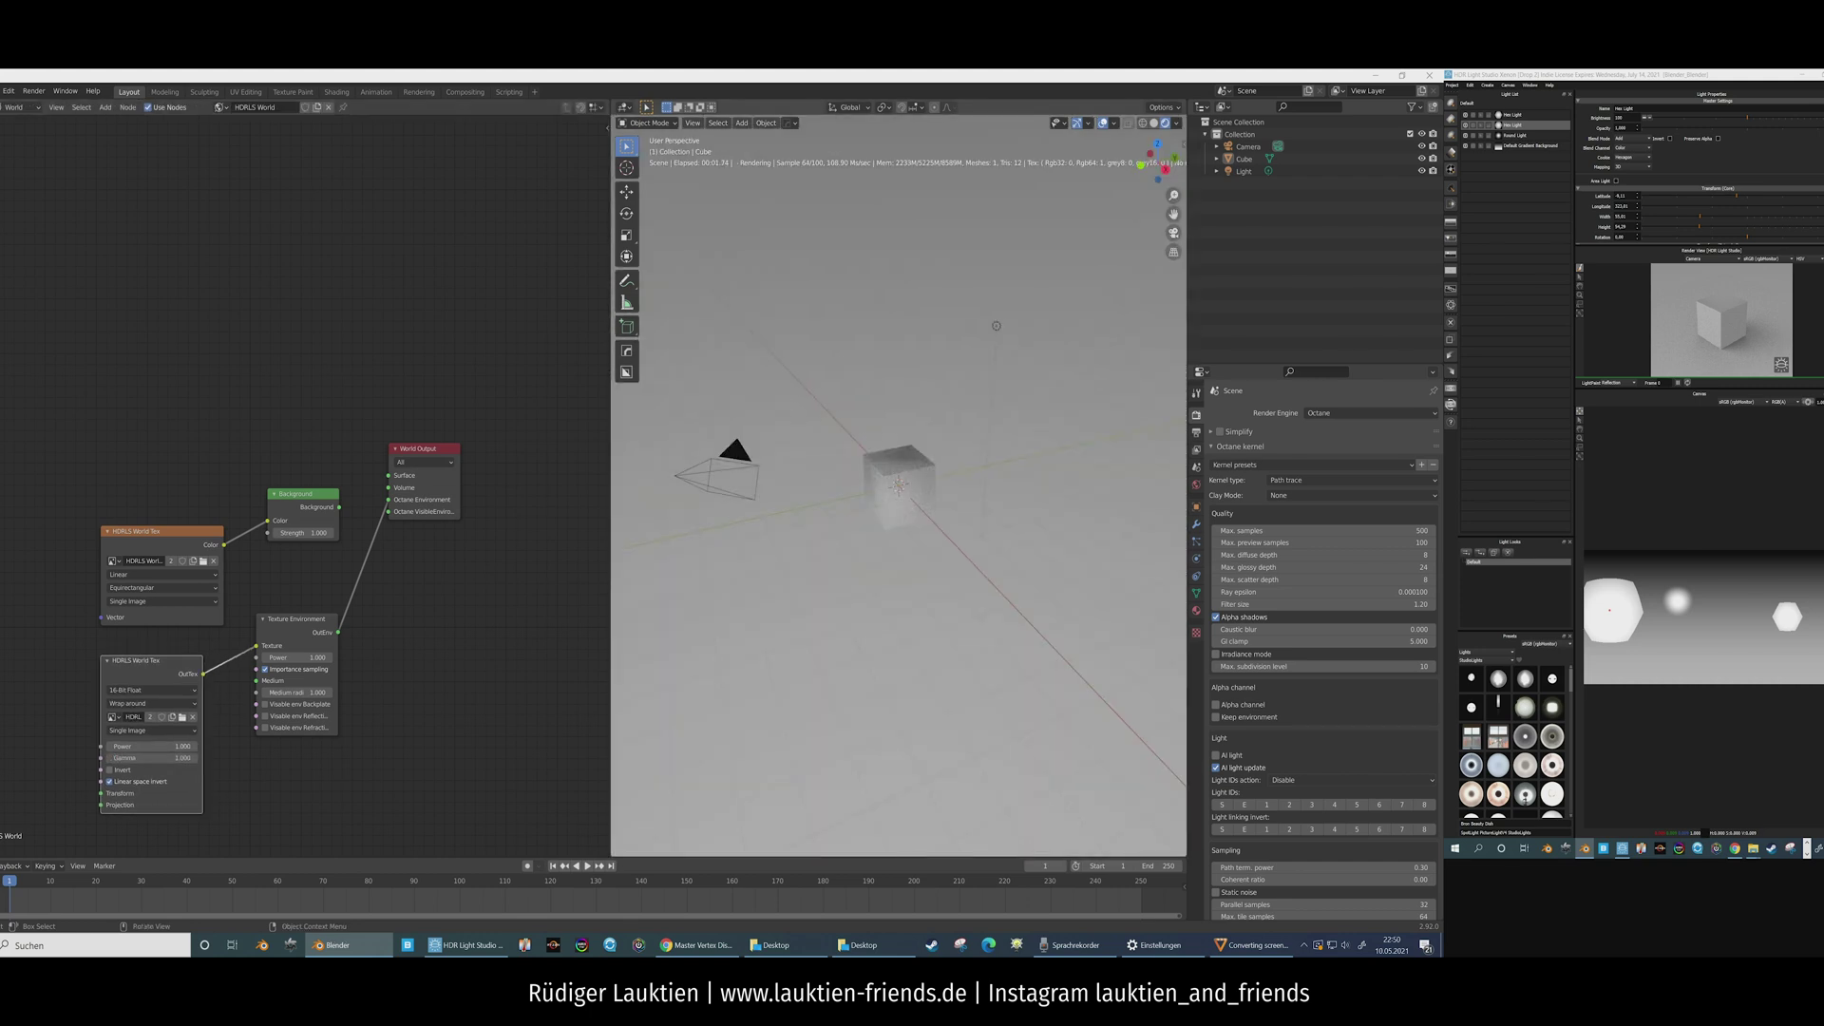
# Step: View the cube closer, switch to HDR Light Studio and toggle light visibility to check the Octane viewport's live update
pyautogui.scroll(3, 899, 486)
pyautogui.moveTo(899, 532); pyautogui.dragTo(945, 508, button='middle')
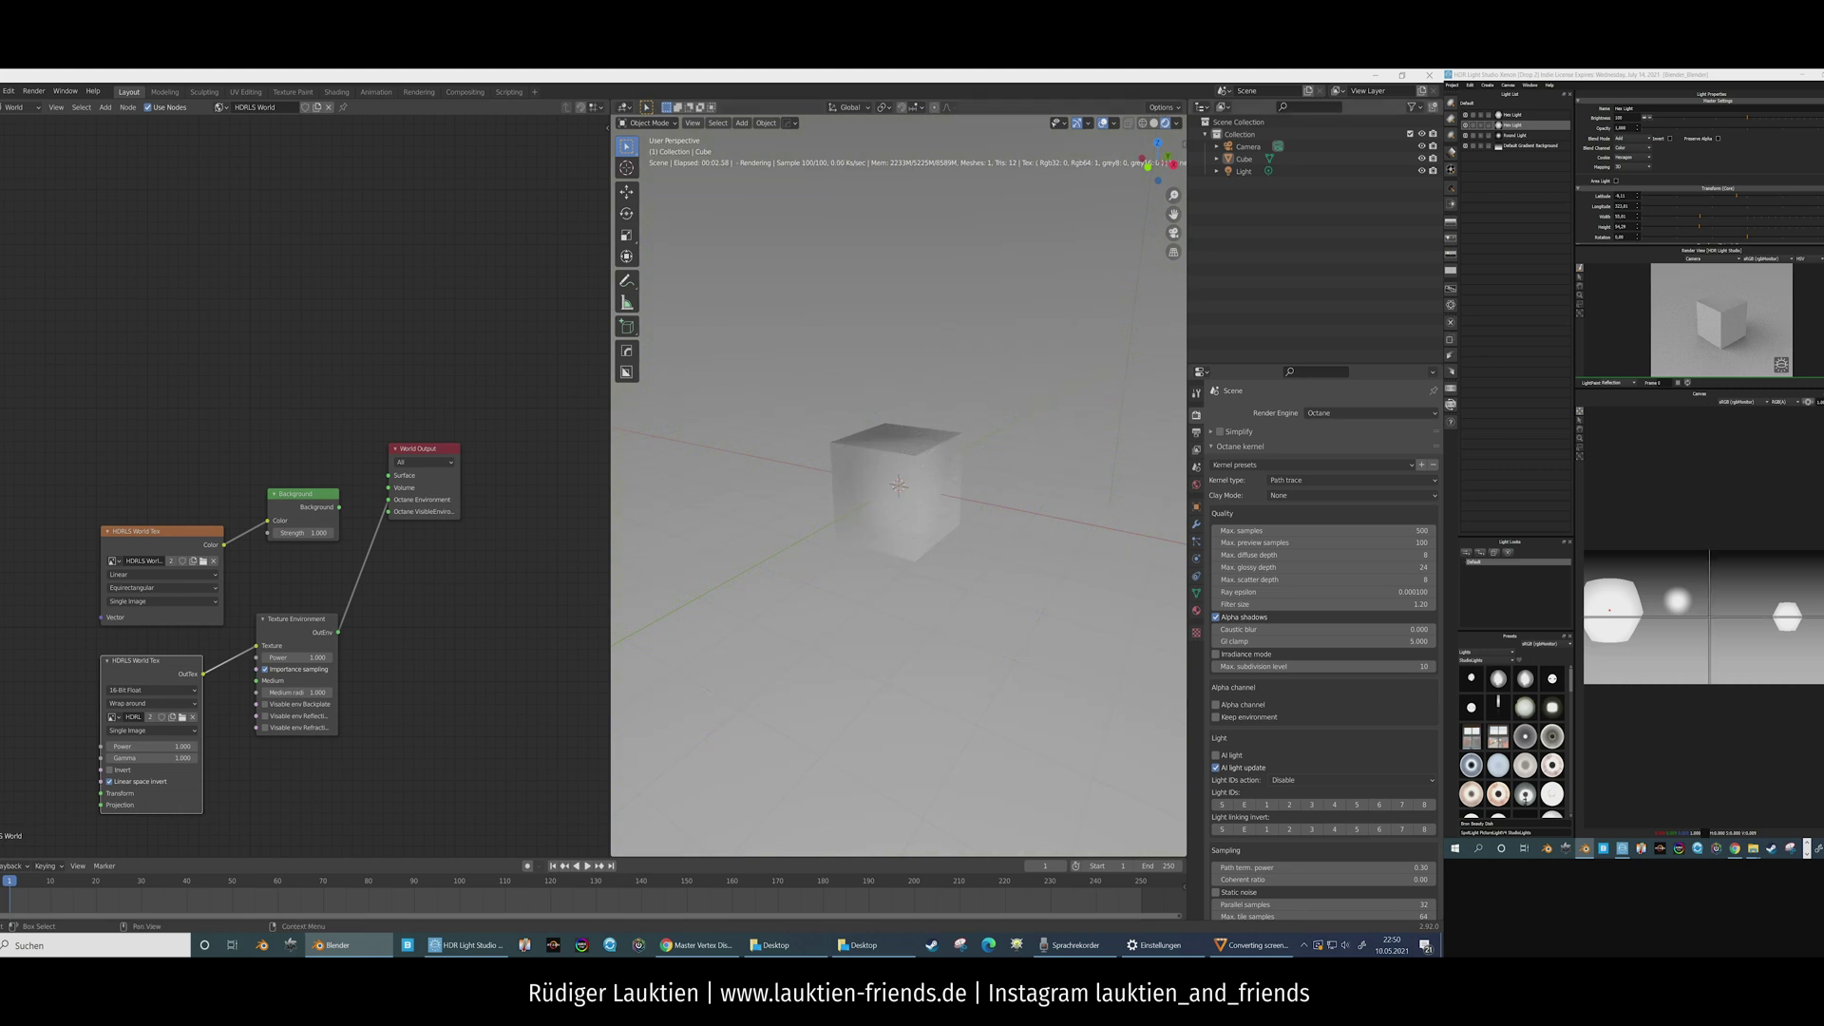
pyautogui.click(1465, 125)
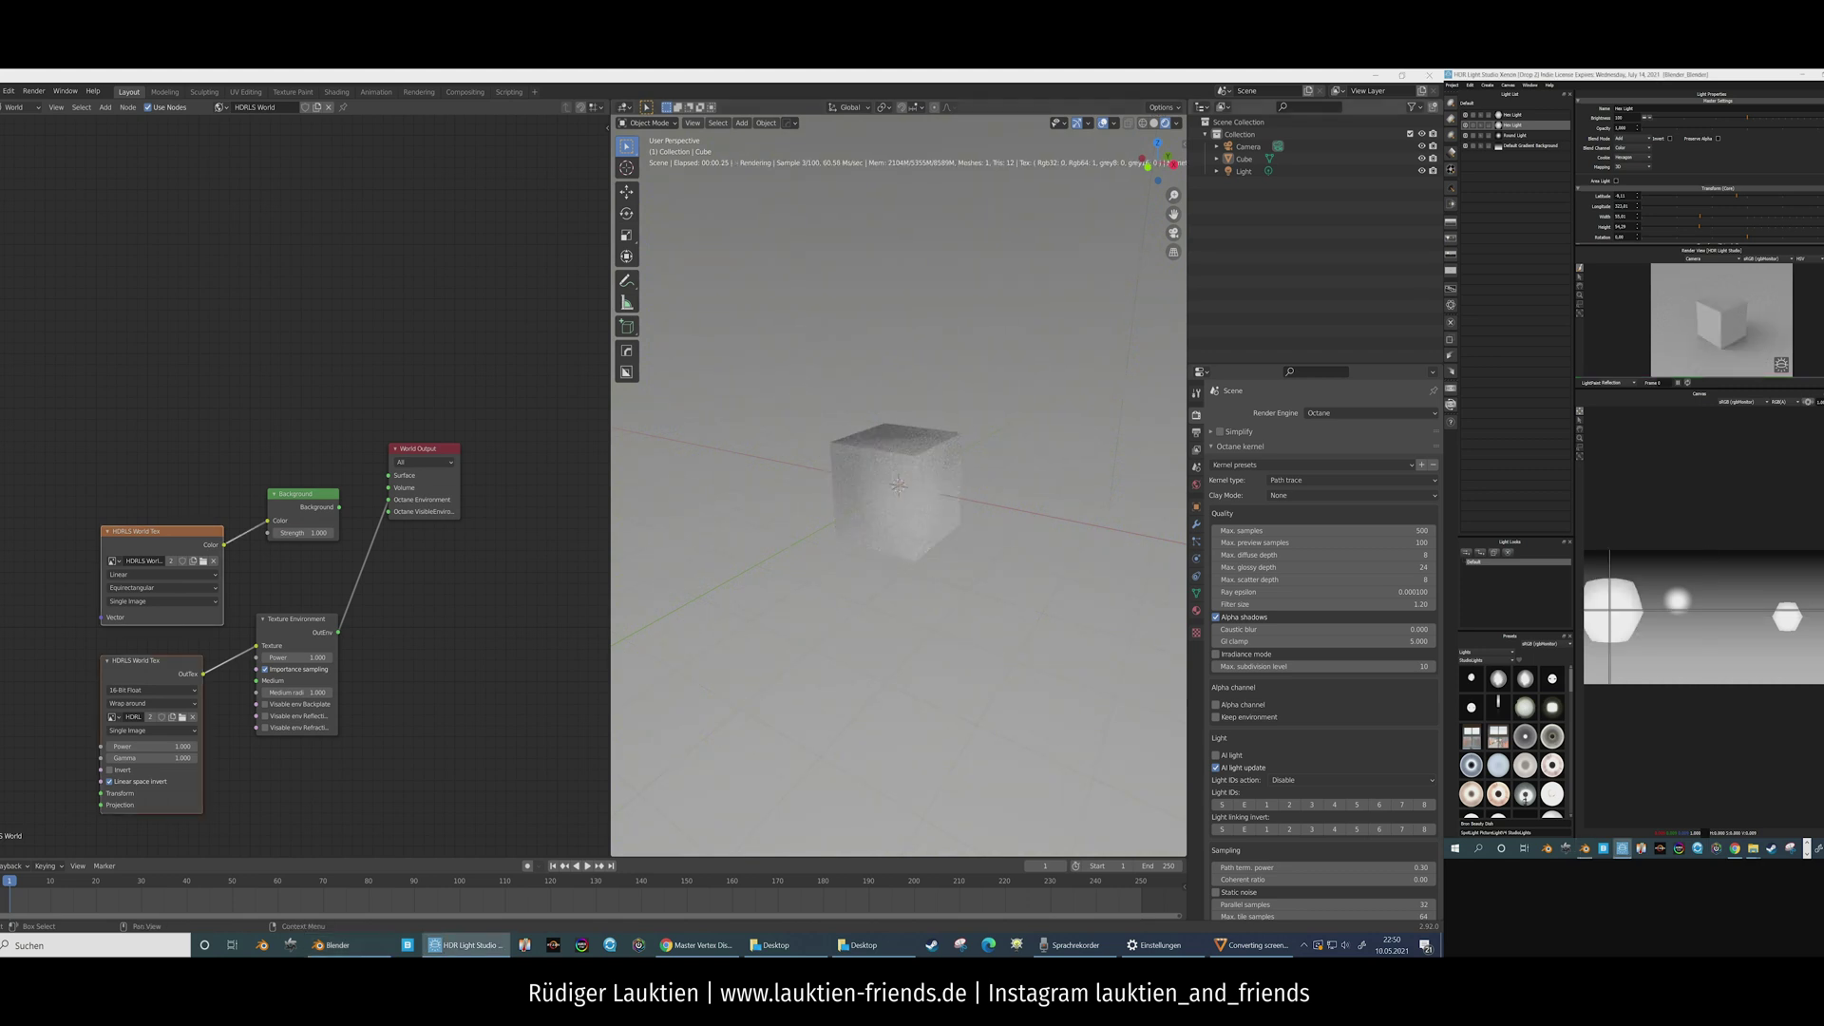
pyautogui.click(1465, 115)
pyautogui.click(1466, 115)
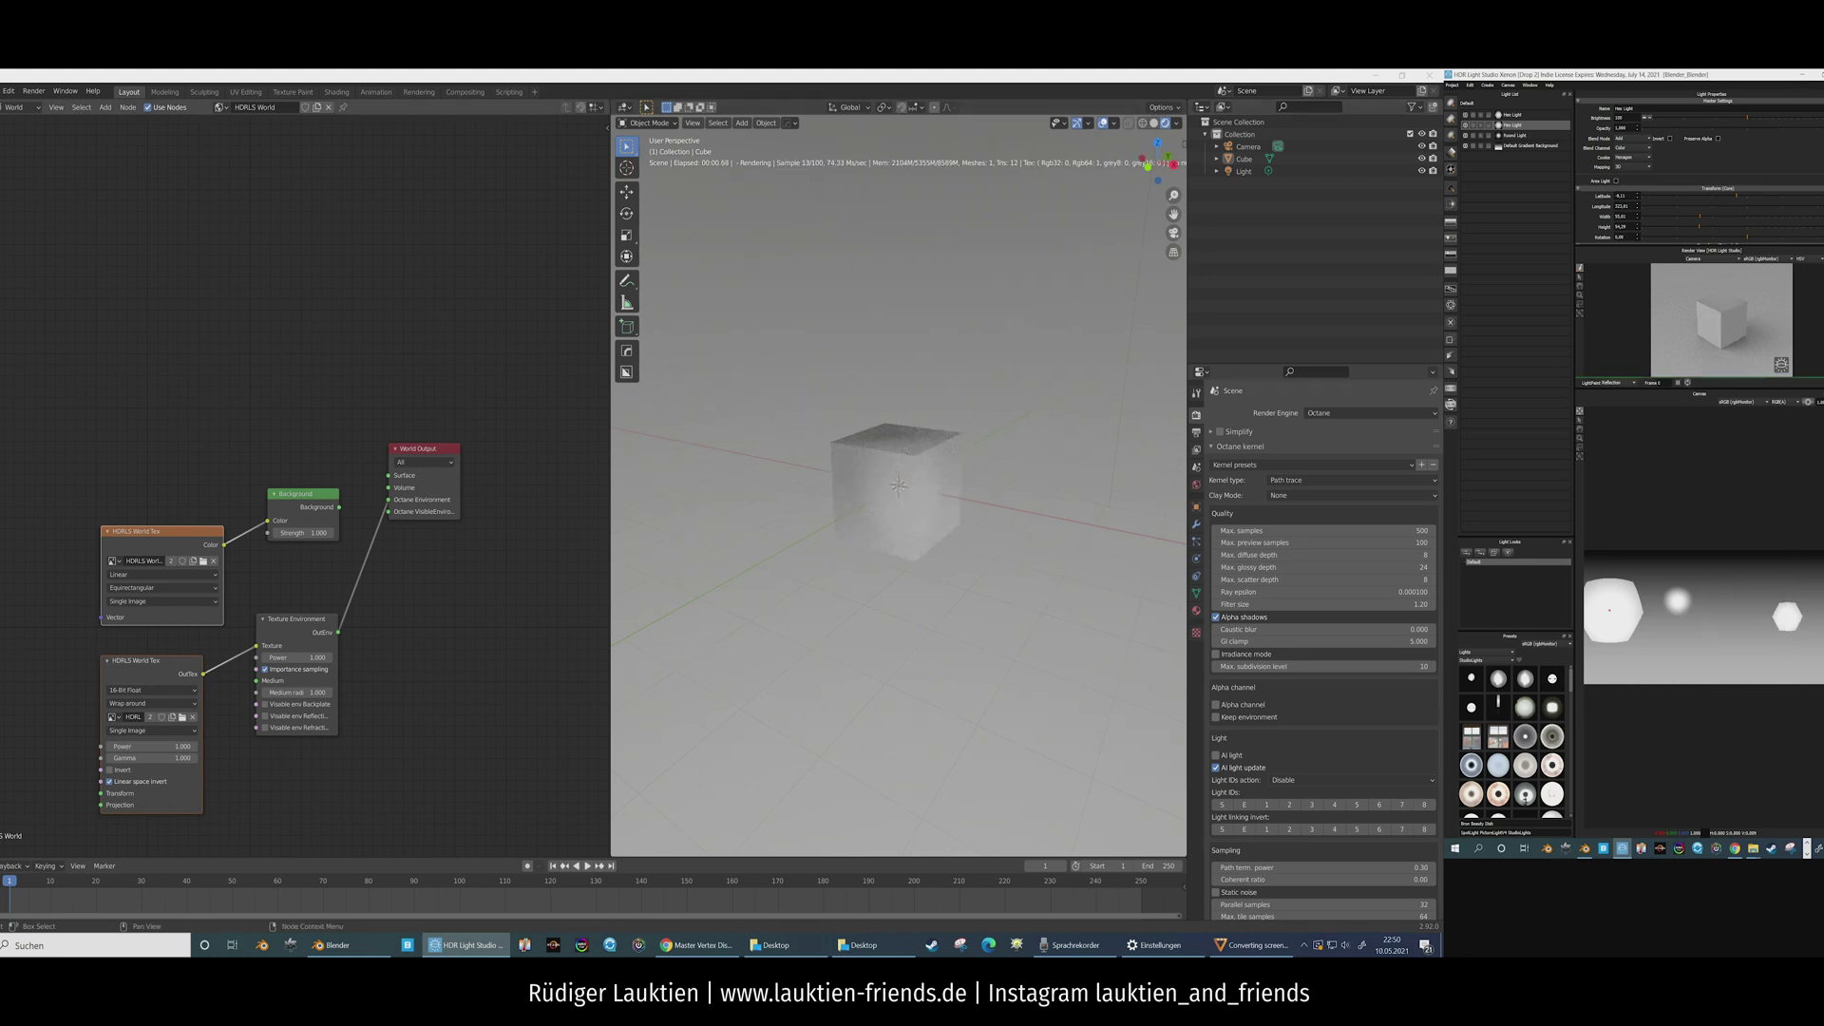
# Step: In Blender, move the World Output beside the Texture Environment, adjust that node's position and select the unused Cycles nodes
pyautogui.click(424, 463)
pyautogui.moveTo(419, 448); pyautogui.dragTo(427, 596)
pyautogui.moveTo(299, 620); pyautogui.dragTo(313, 632)
pyautogui.moveTo(123, 443); pyautogui.dragTo(407, 586)
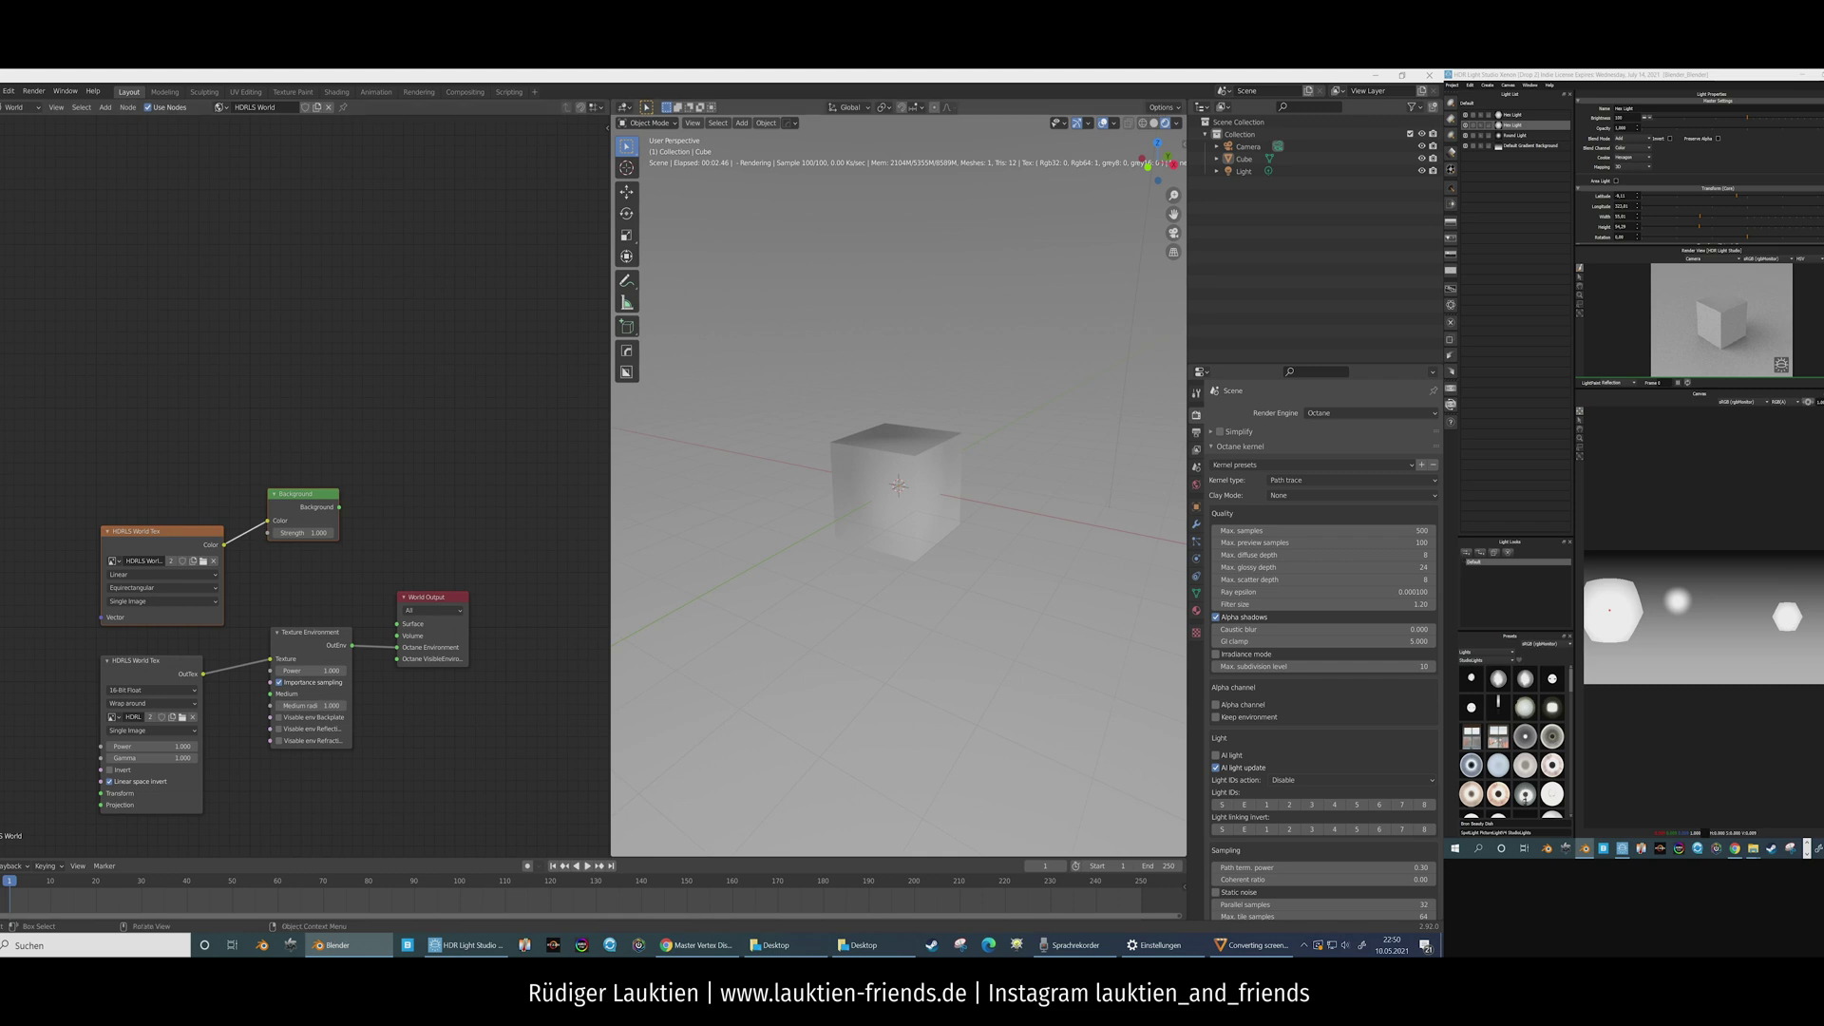
pyautogui.moveTo(912, 532)
pyautogui.mouseDown(button='middle')
pyautogui.moveTo(822, 538)
pyautogui.moveTo(919, 543)
pyautogui.mouseUp(button='middle')
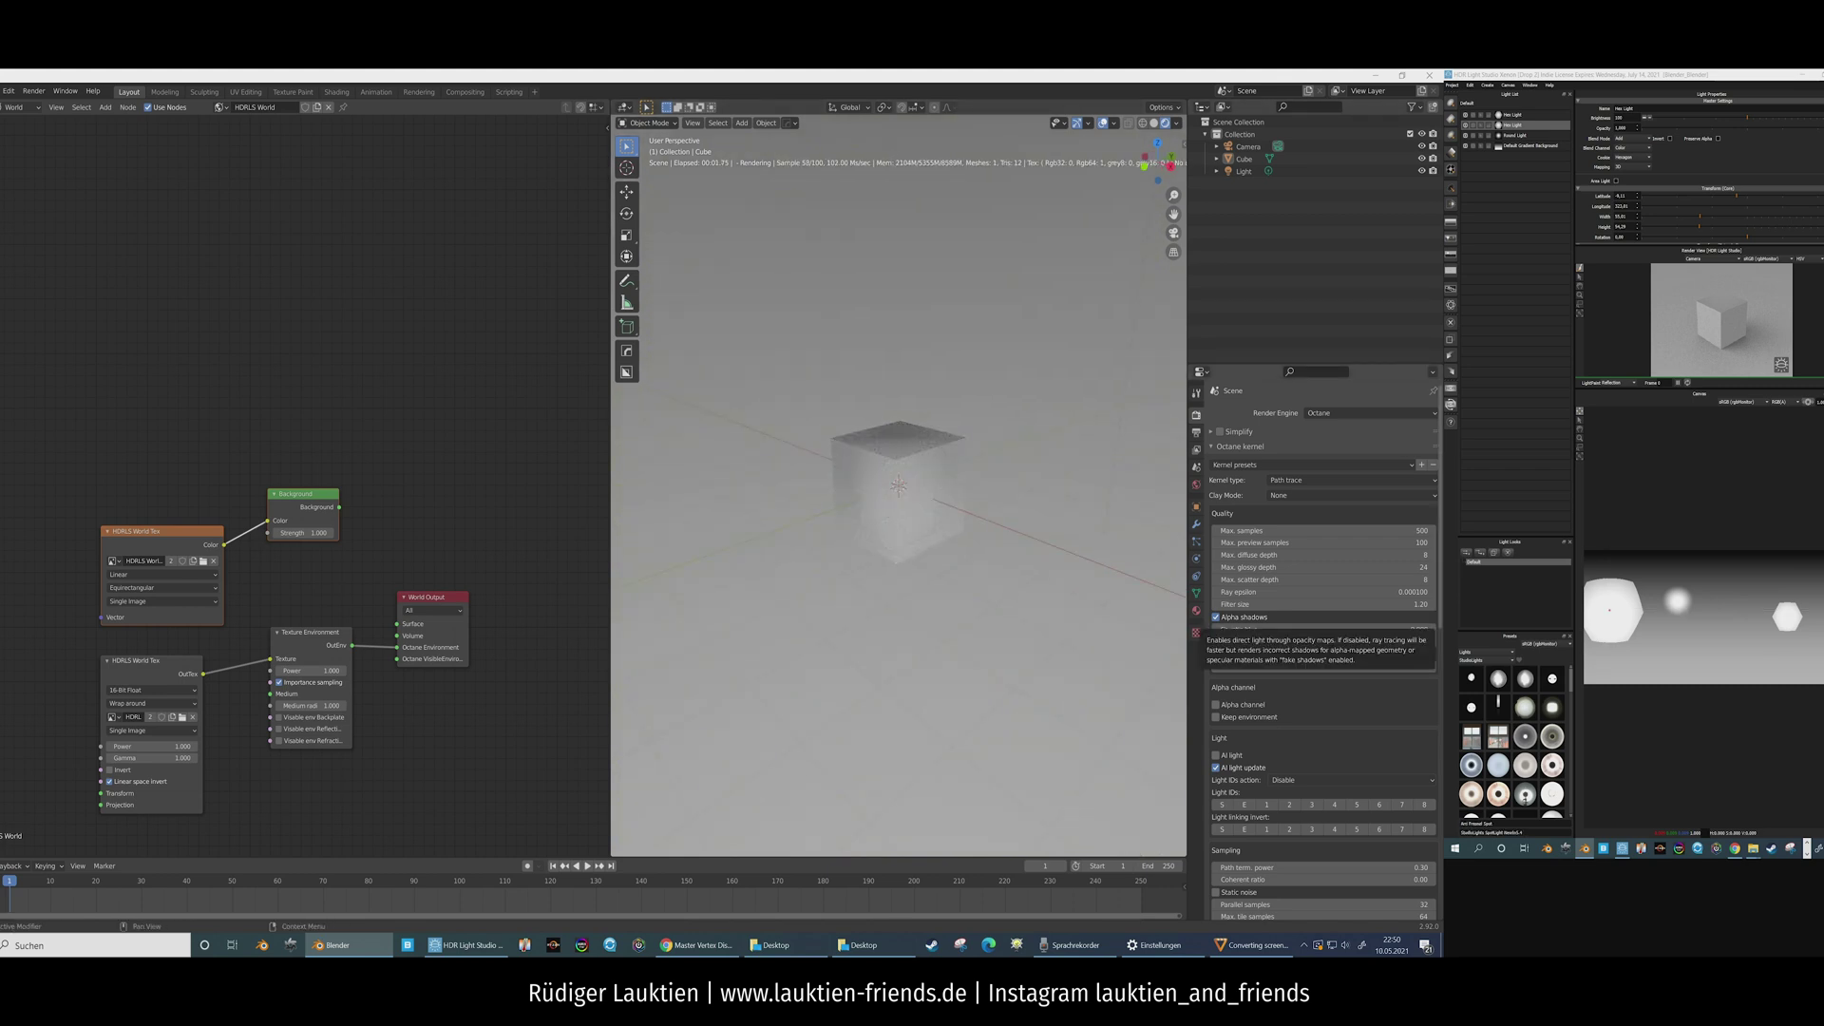
# Step: In HDR Light Studio, reposition the large hexagonal light by placing it on the render view's cube and on the canvas
pyautogui.click(1734, 324)
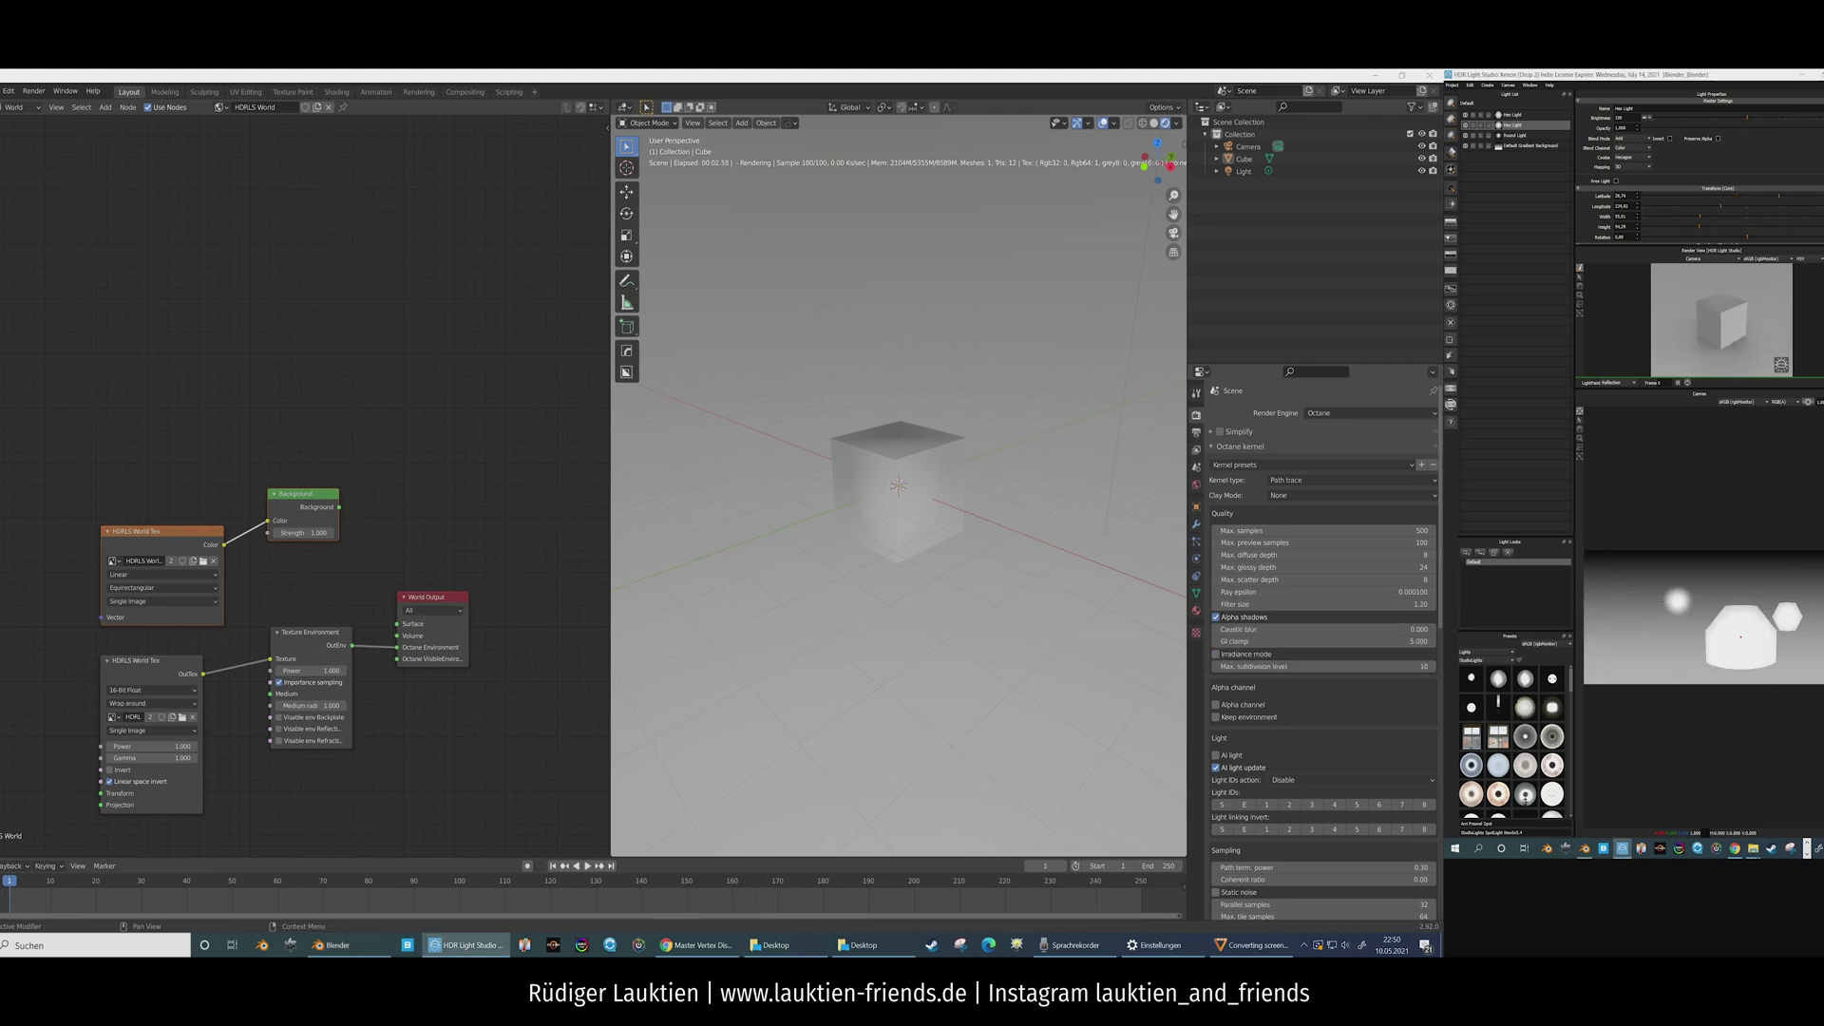
pyautogui.click(1722, 302)
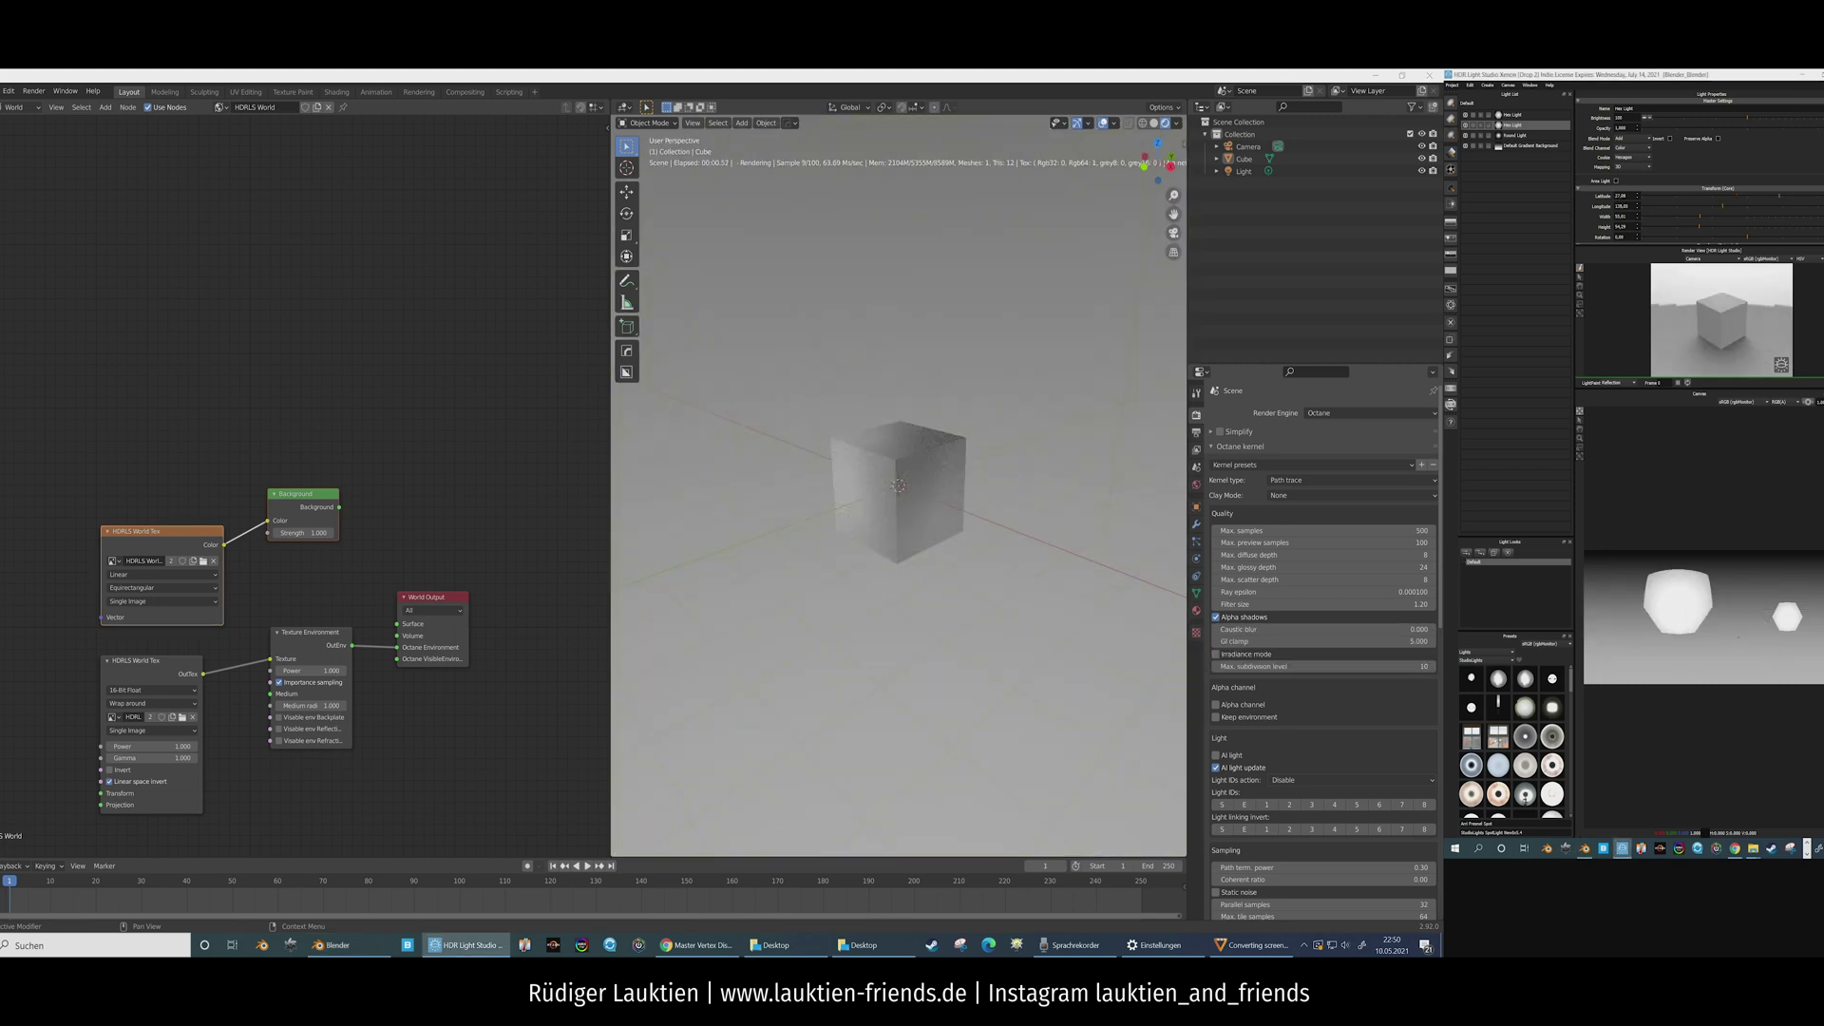
pyautogui.click(1735, 325)
pyautogui.click(1677, 600)
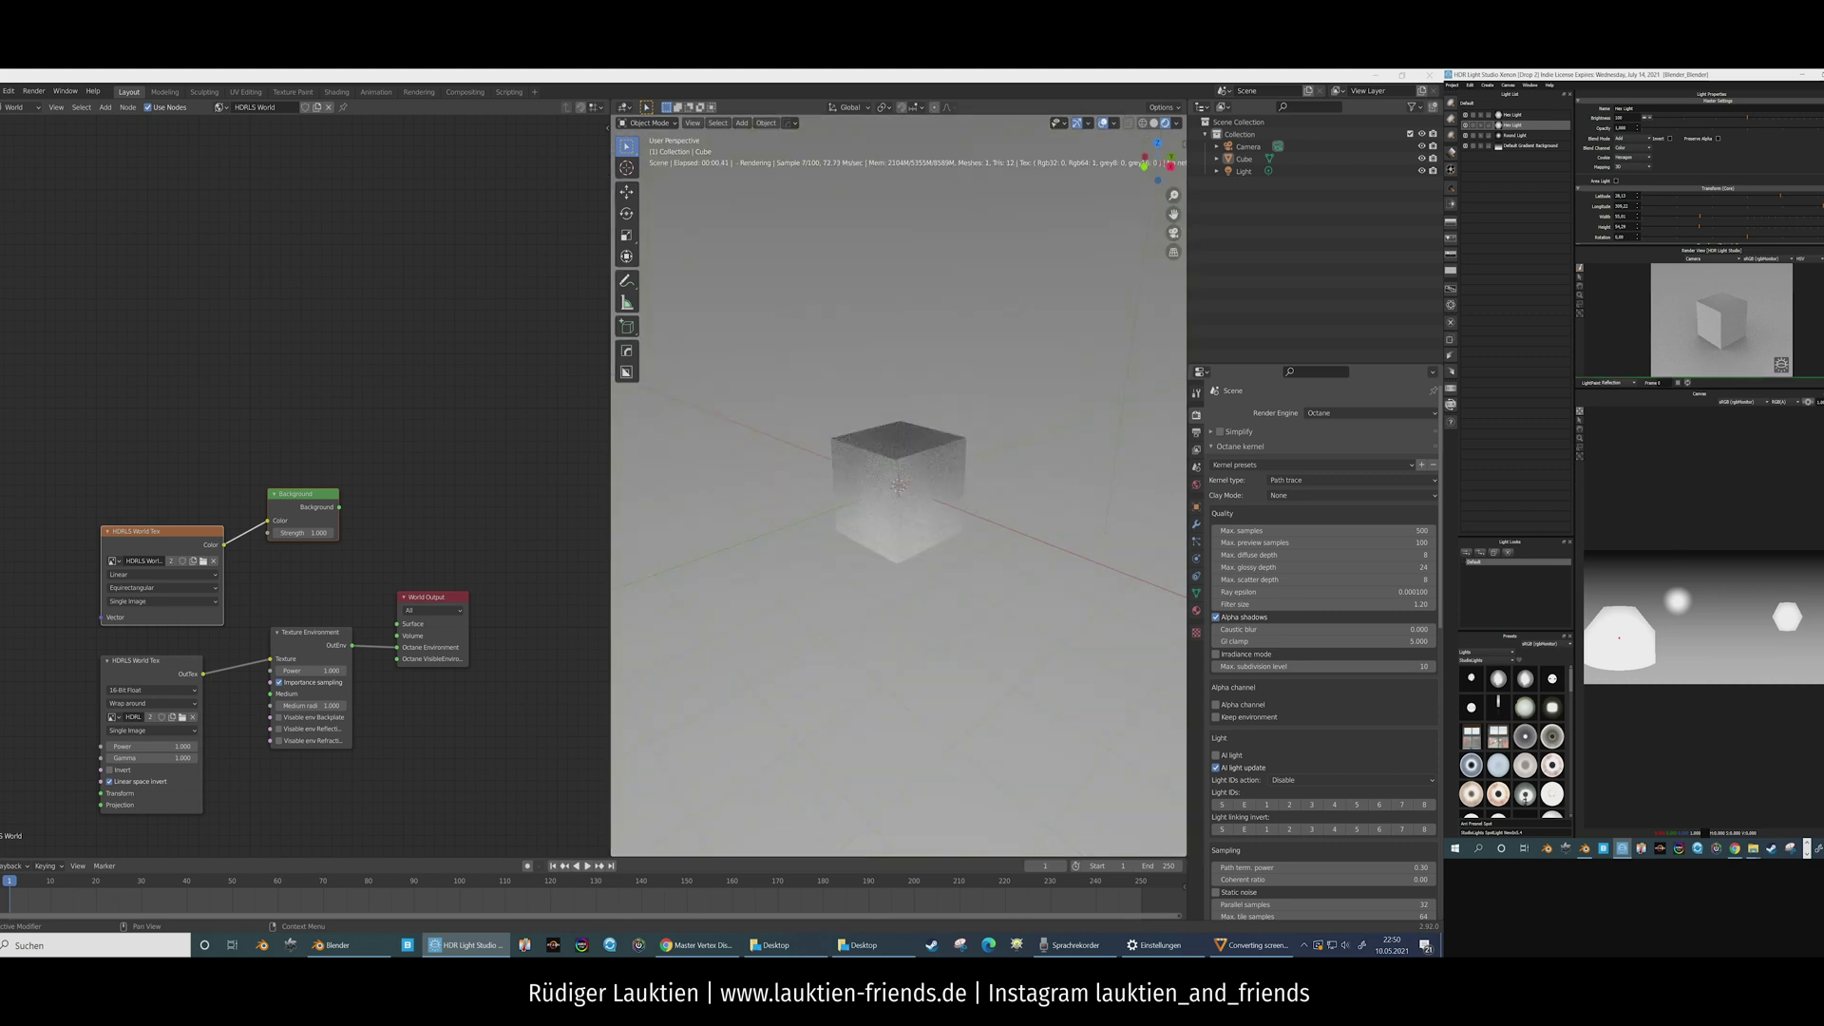
pyautogui.click(1737, 638)
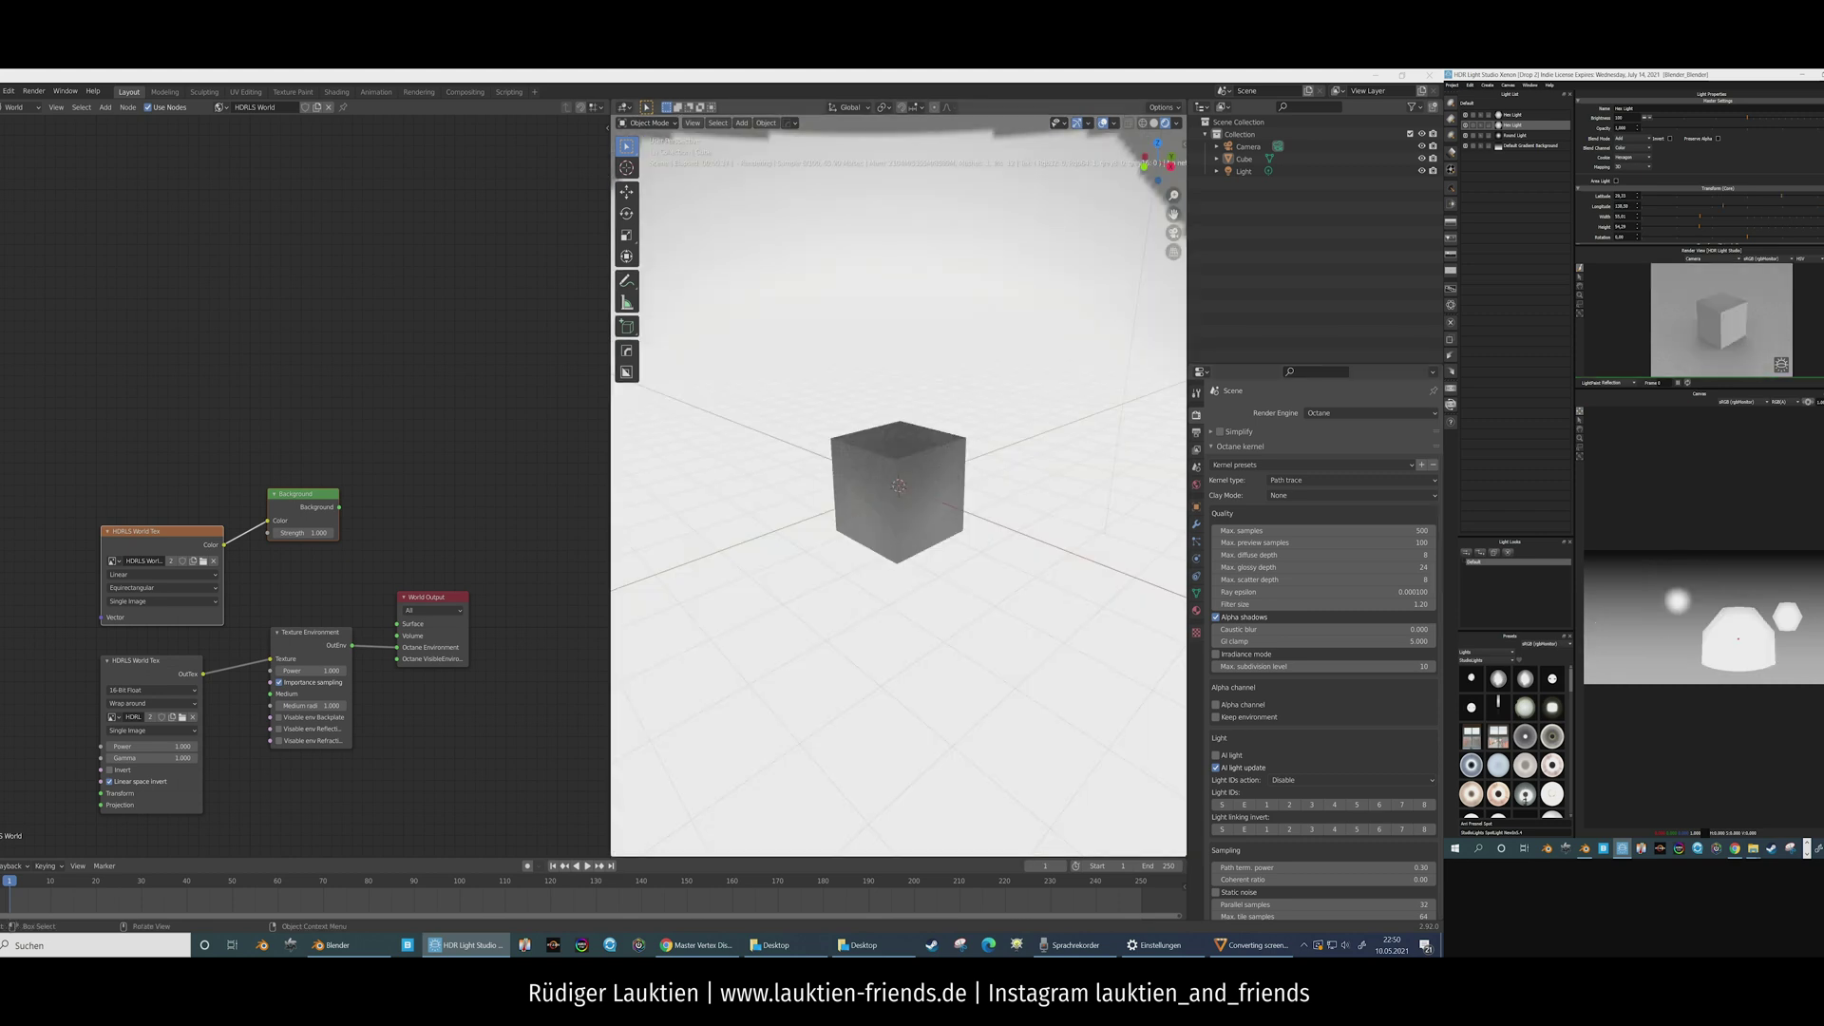
pyautogui.click(1722, 302)
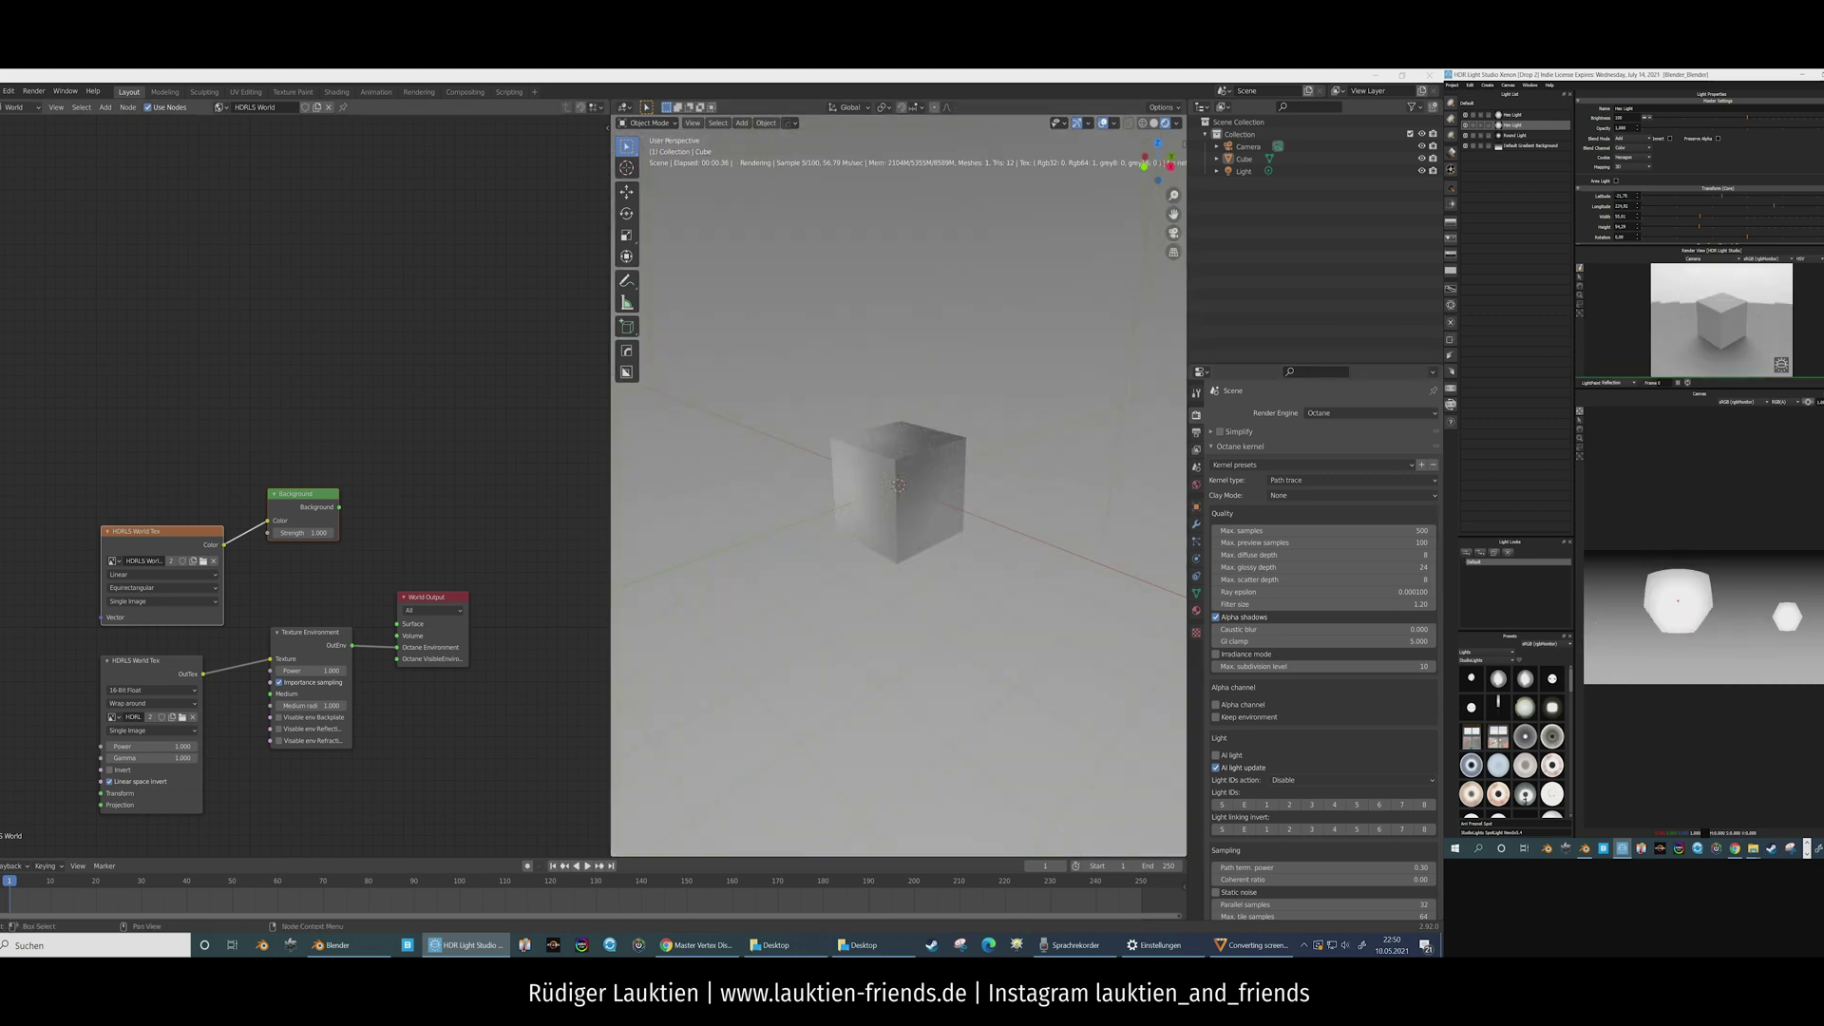
# Step: In Blender's world shader, add an Octane Rotation Transform node beside the Octane image texture node
pyautogui.moveTo(48, 733); pyautogui.dragTo(165, 671, button='middle')
pyautogui.click(165, 671)
pyautogui.hotkey('shift', 'a')
pyautogui.write('rot')
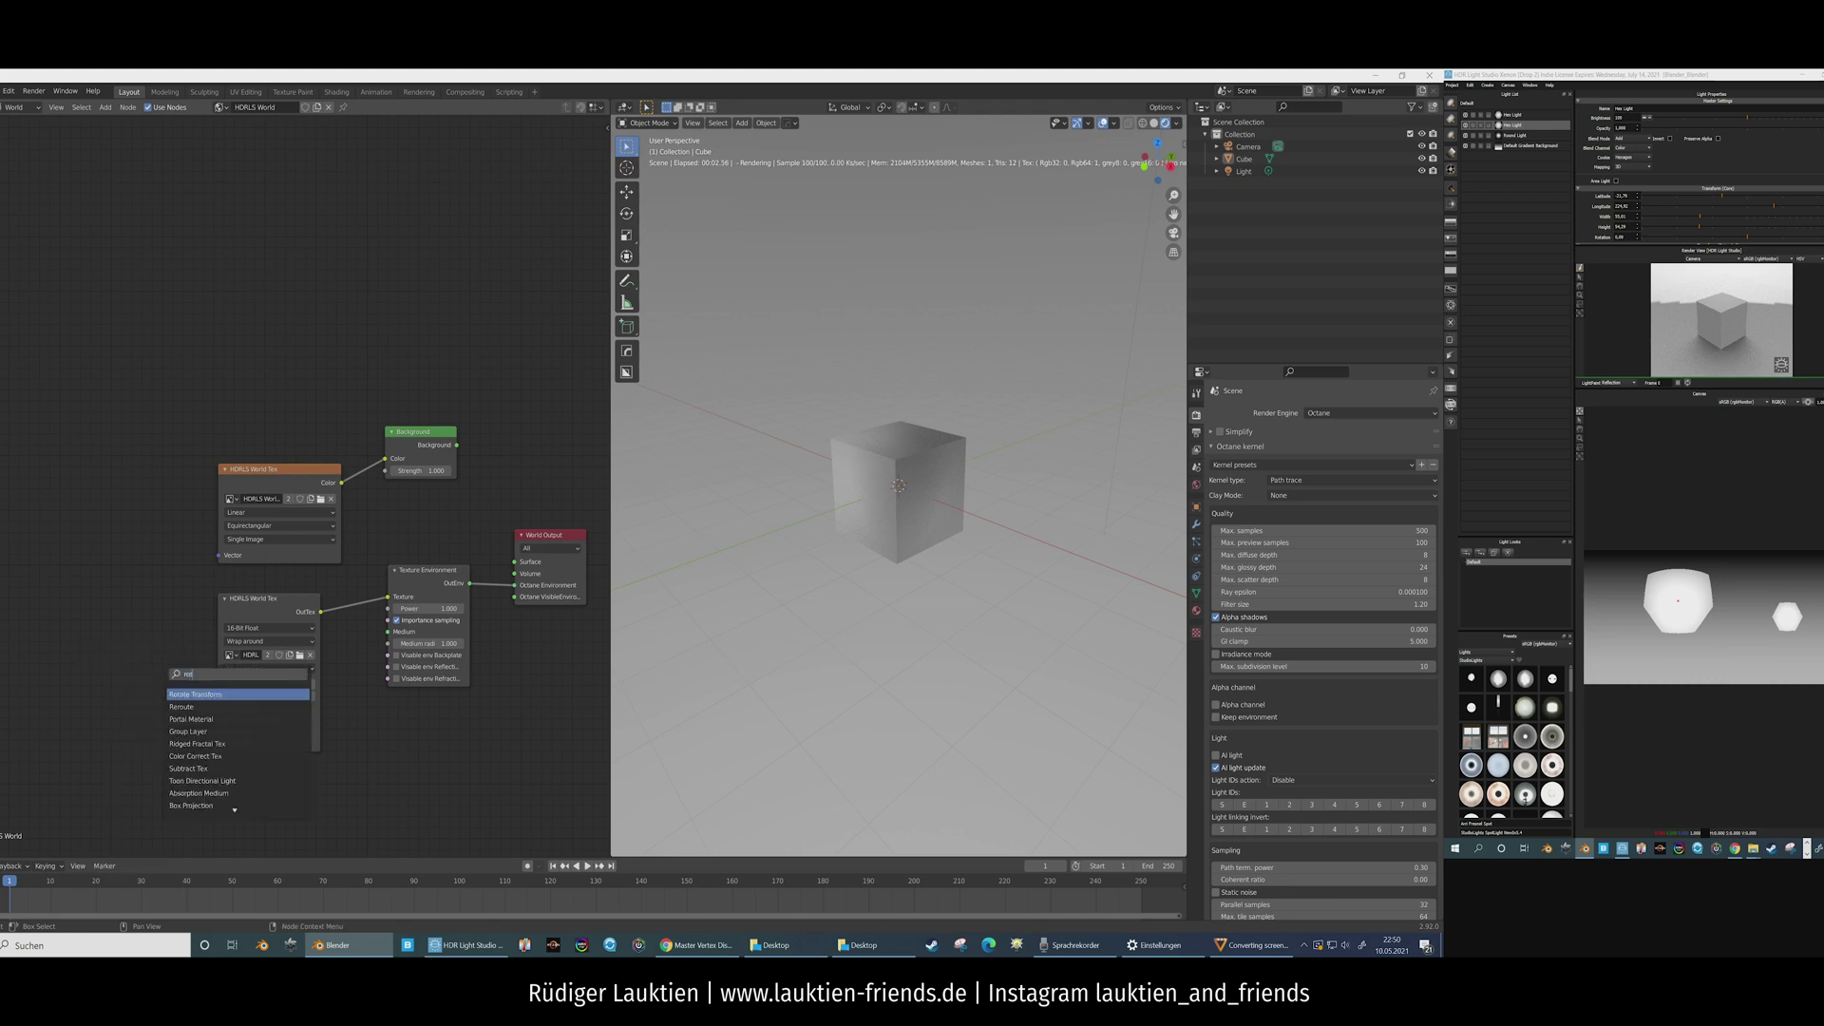
pyautogui.press('Return')
# Step: Link the Rotation Transform to the image texture's Transform input, move the node below and adjust its X and Y rotation
pyautogui.moveTo(141, 644); pyautogui.dragTo(218, 731)
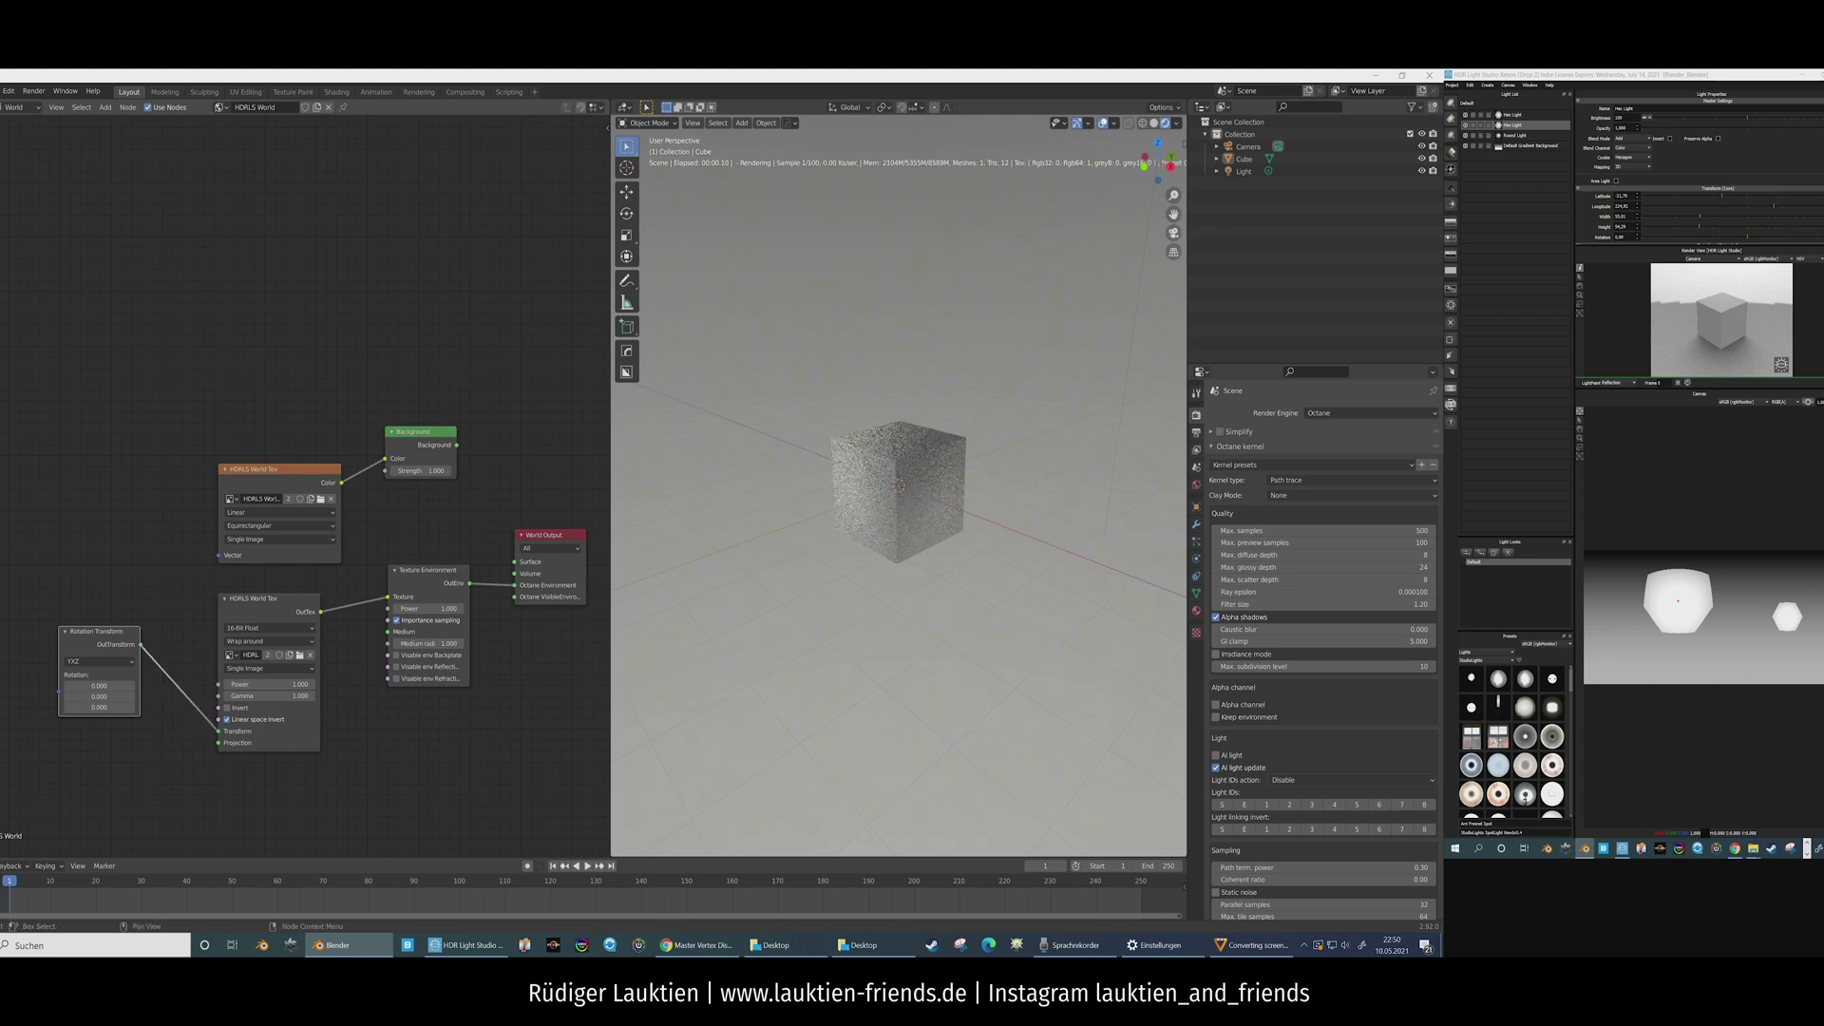
pyautogui.moveTo(101, 632); pyautogui.dragTo(207, 767)
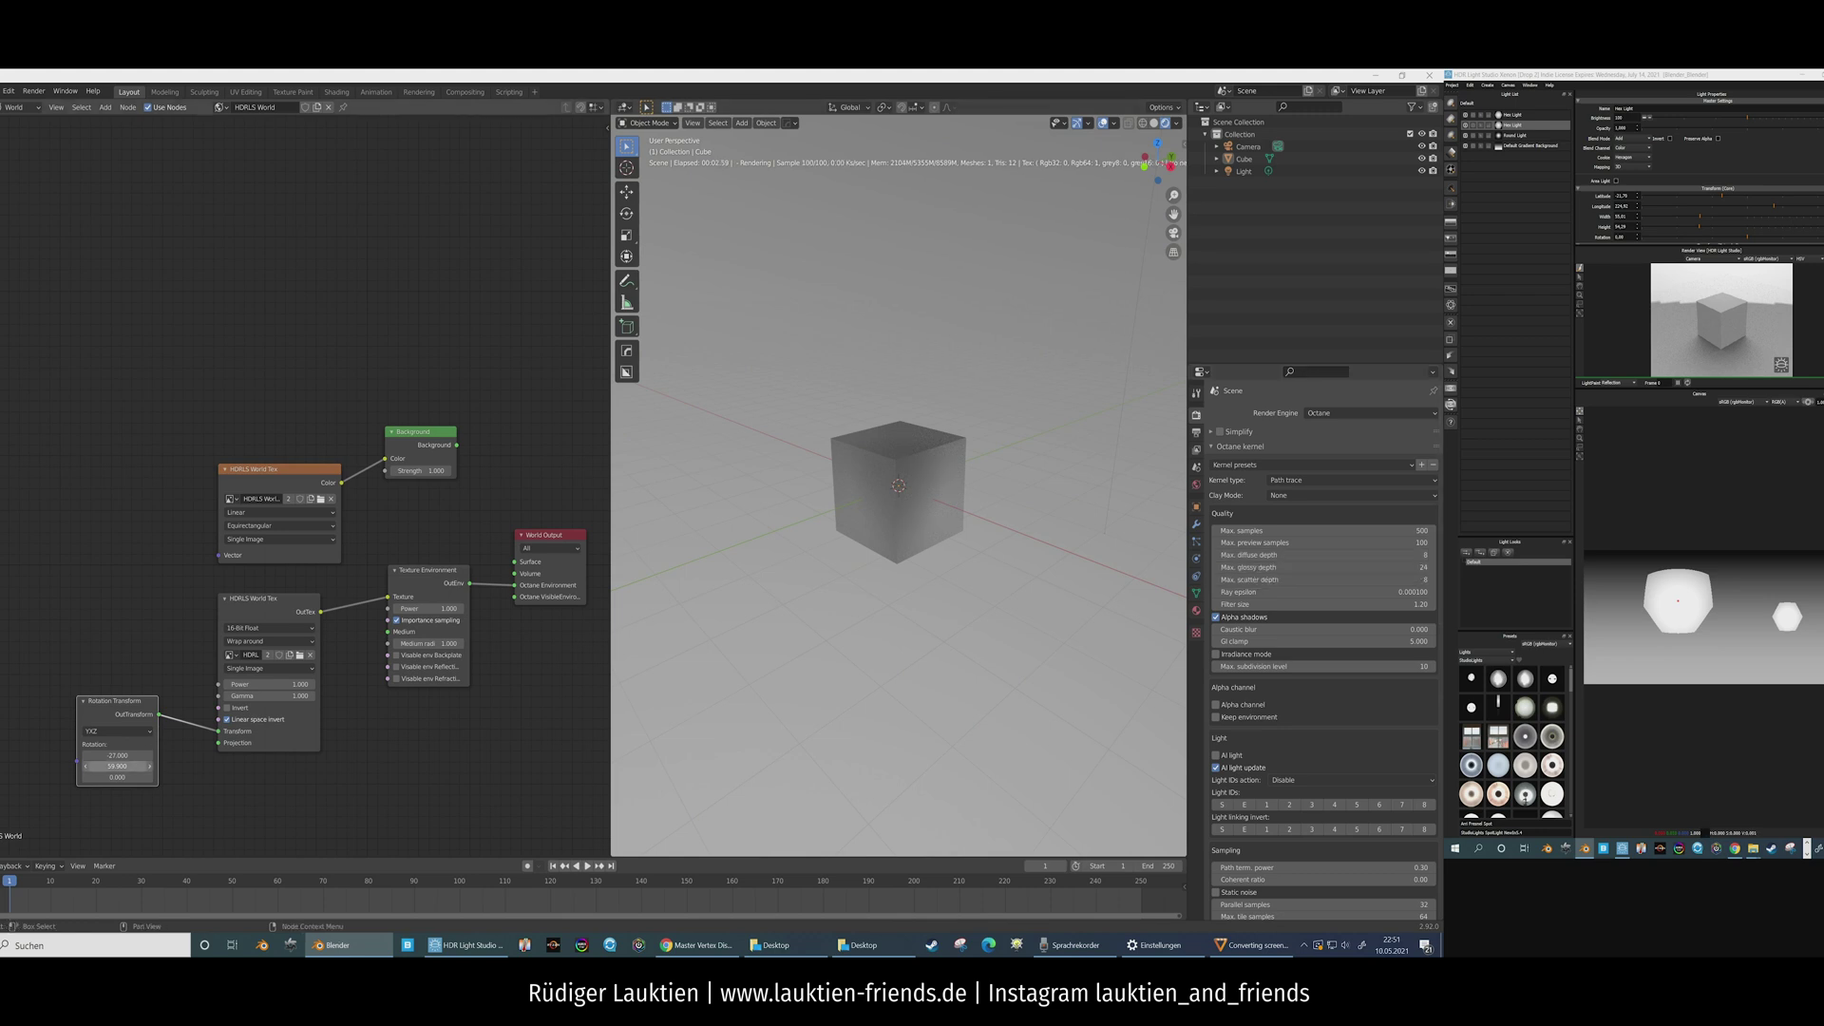
pyautogui.moveTo(117, 766); pyautogui.dragTo(144, 765)
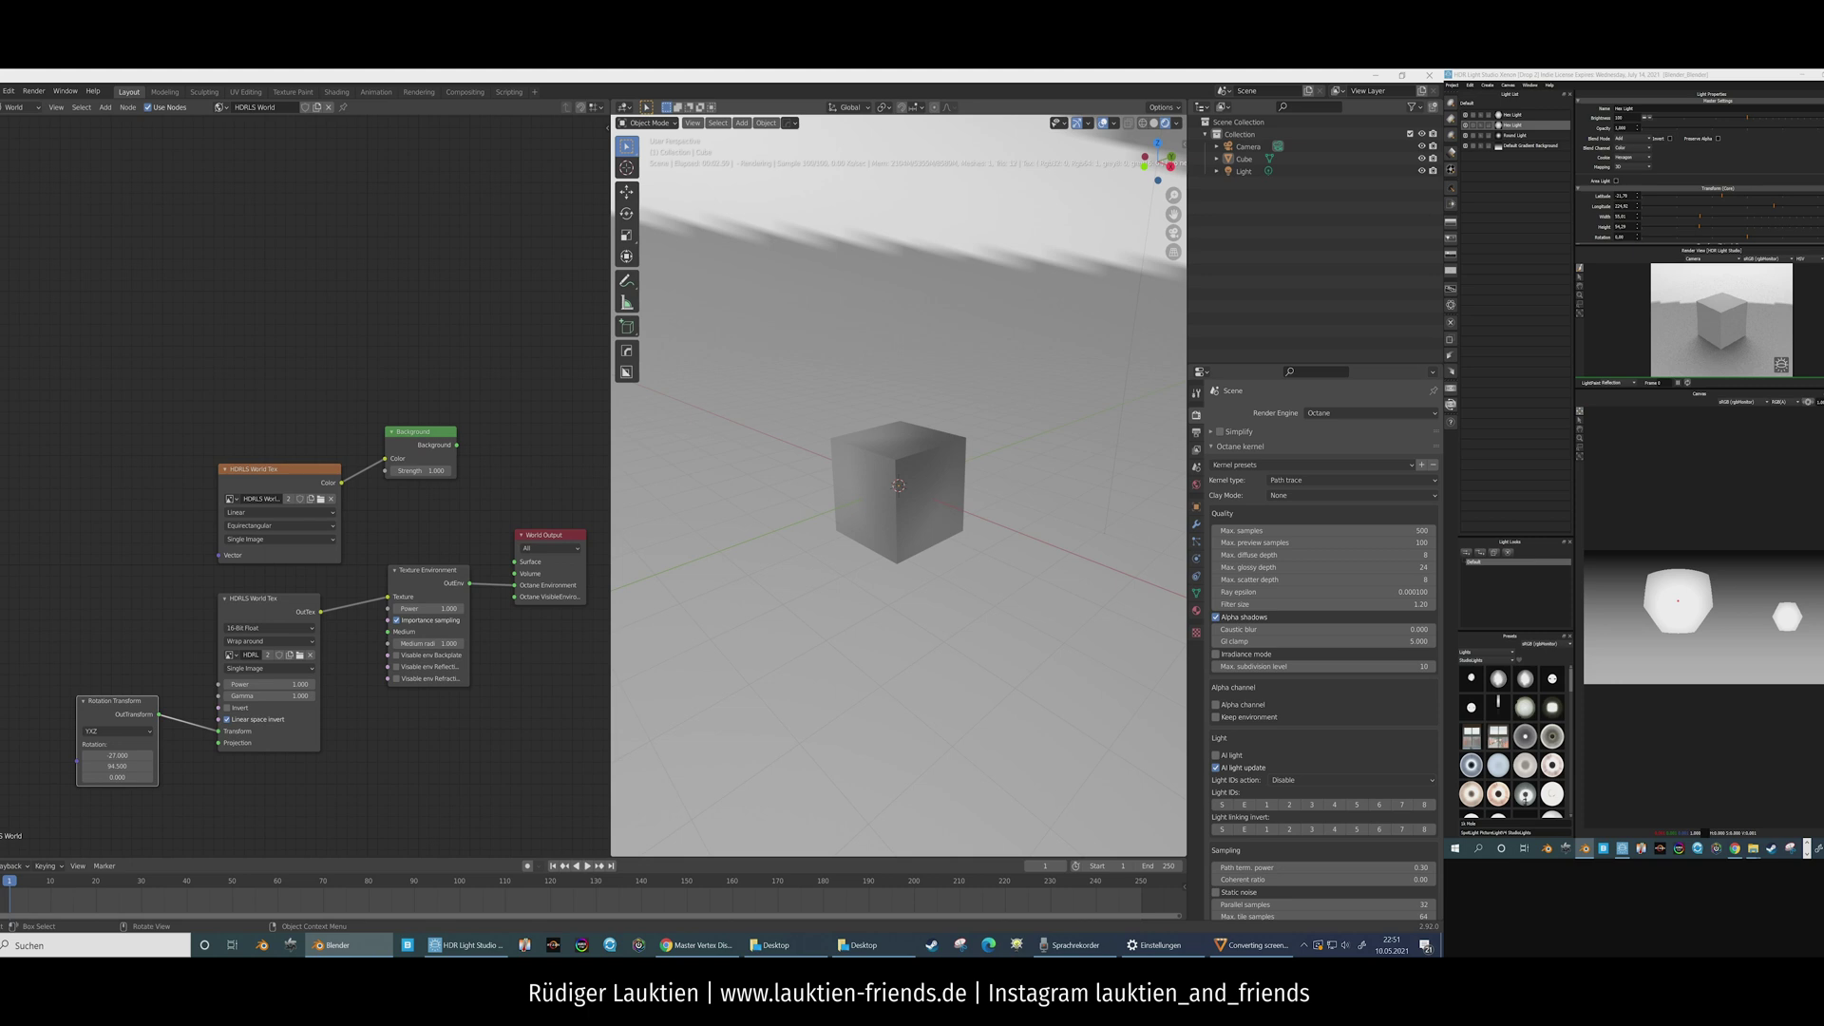
# Step: Delete the unused Cycles Background node and the environment texture node feeding it
pyautogui.moveTo(191, 376); pyautogui.dragTo(187, 374, button='middle')
pyautogui.moveTo(188, 374)
pyautogui.mouseDown()
pyautogui.moveTo(376, 505)
pyautogui.moveTo(465, 531)
pyautogui.mouseUp()
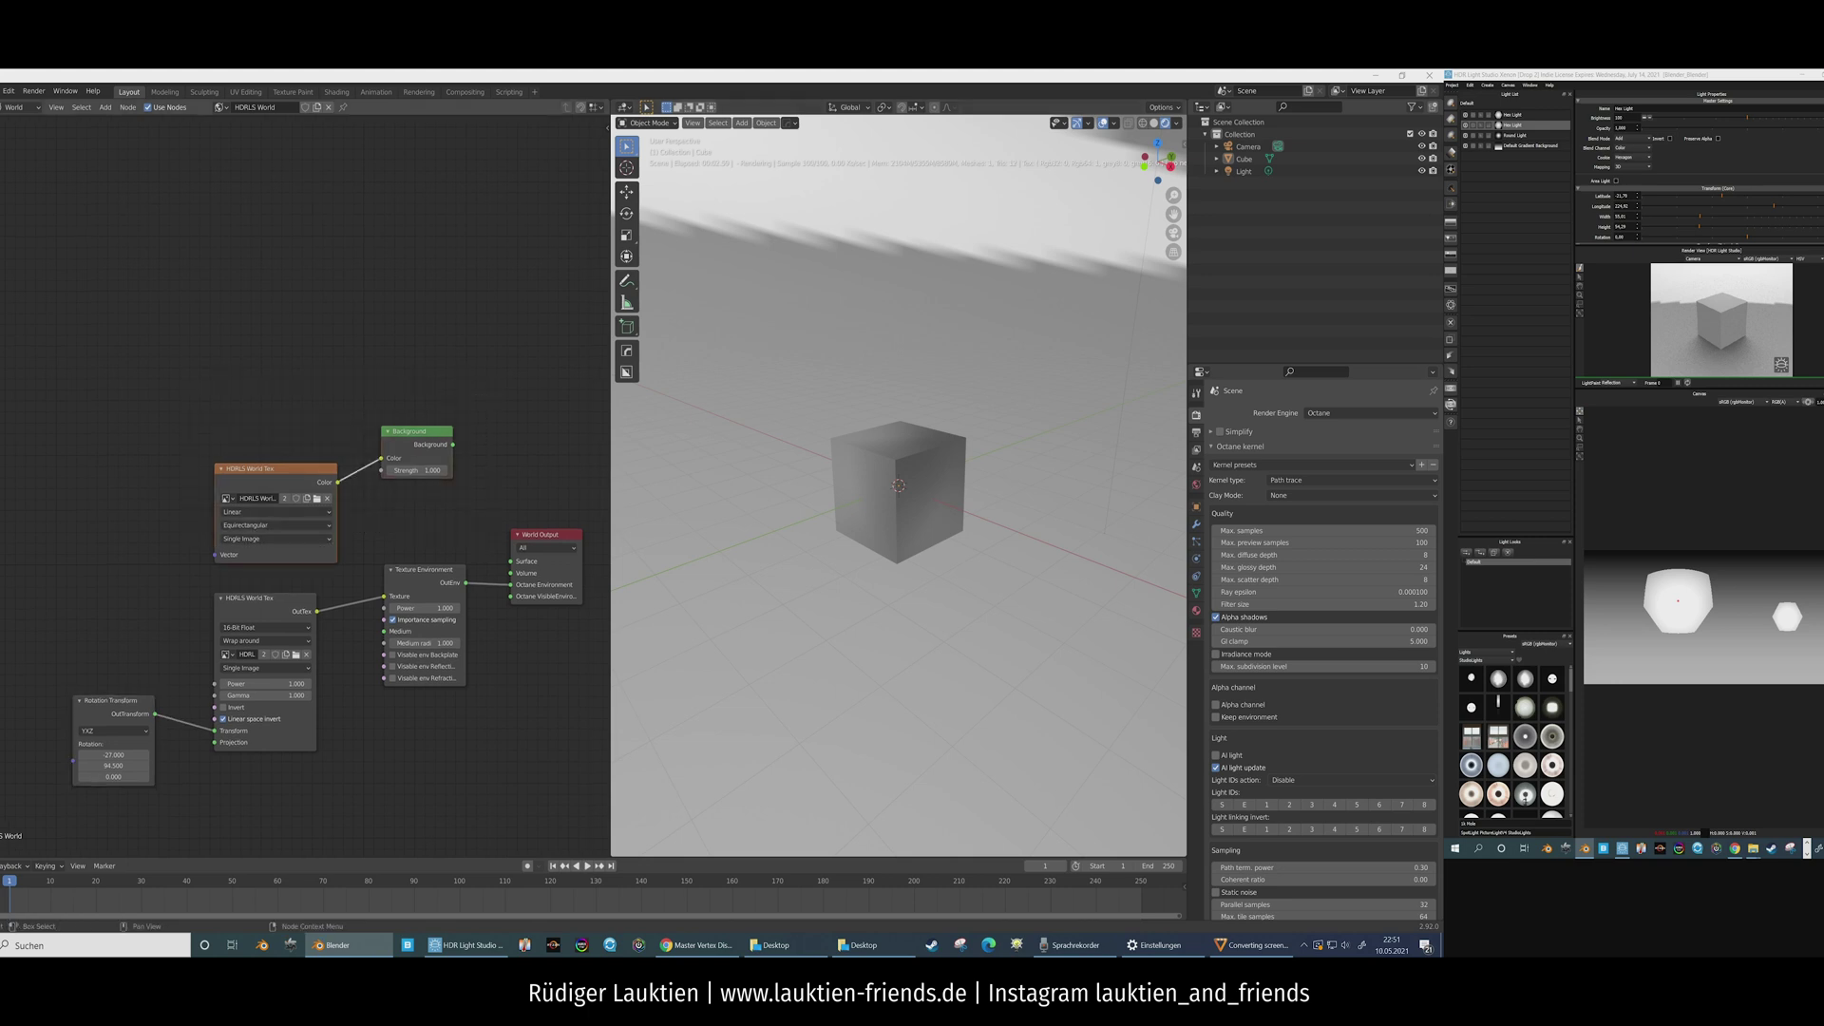
pyautogui.press('x')
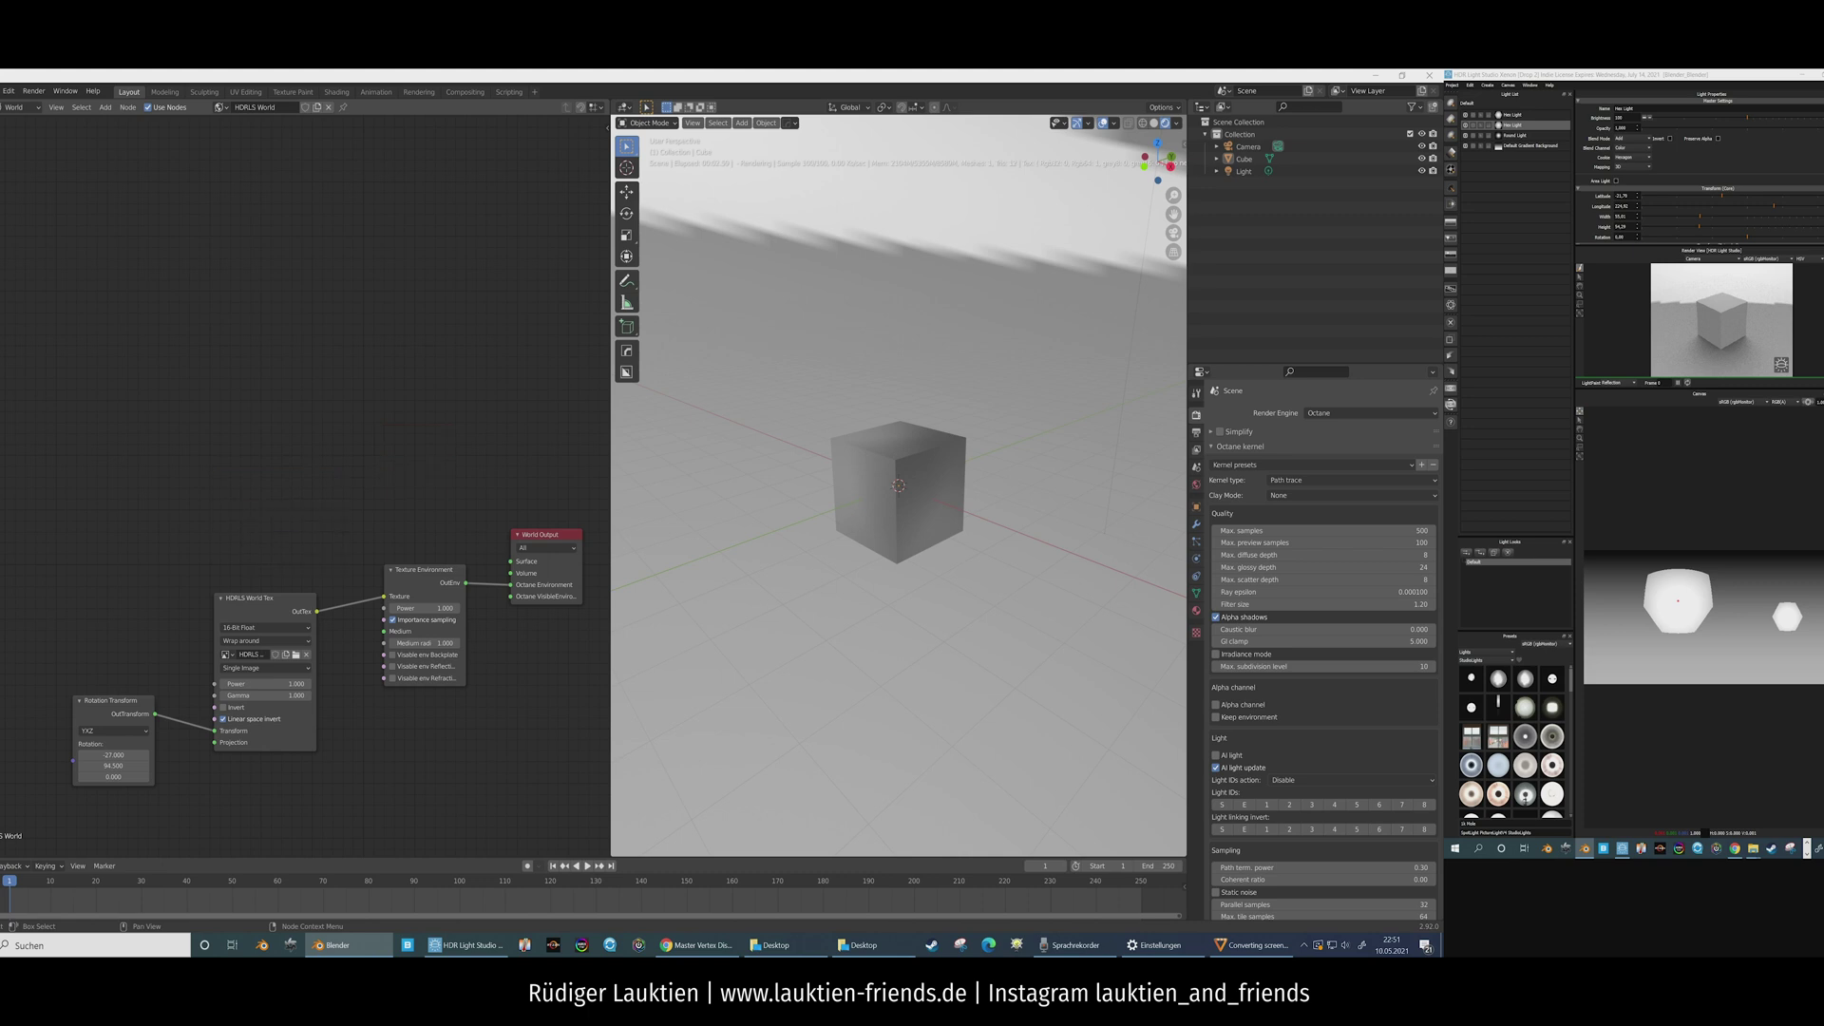